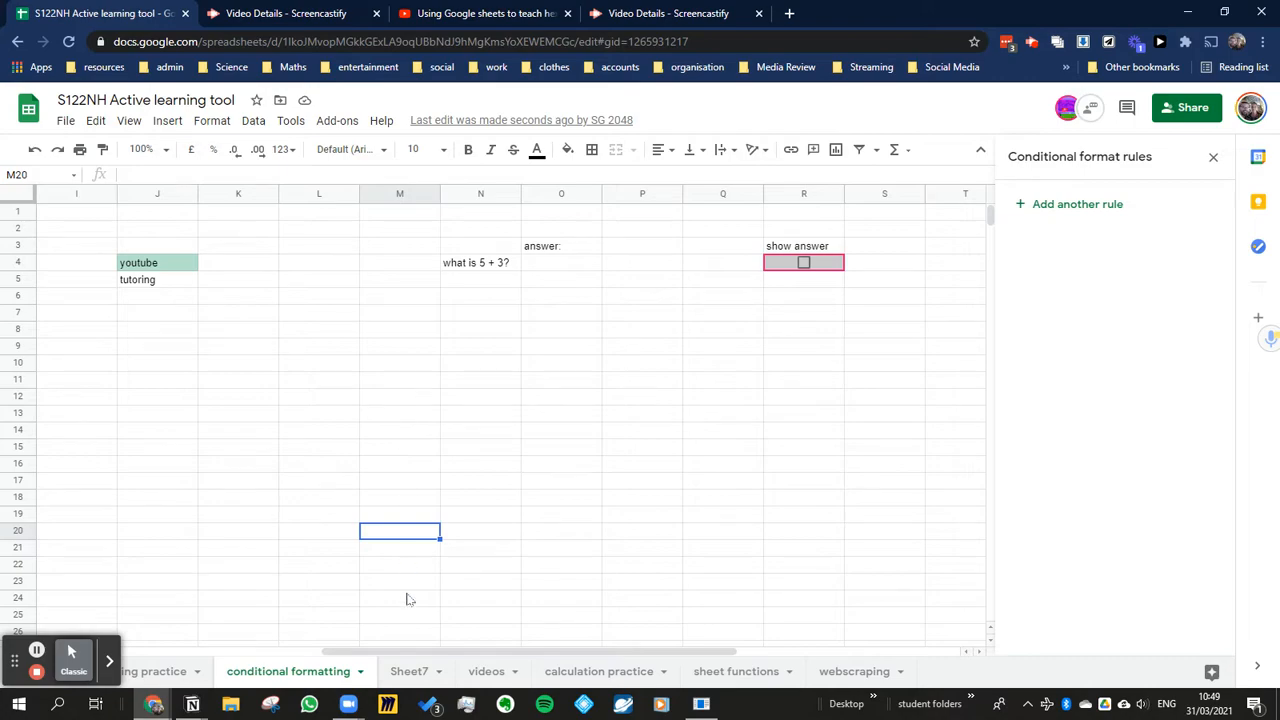
- Close the conditional format rules and examine the answer-checking IF formula in cell P4
left_click(1213, 158)
left_click(583, 318)
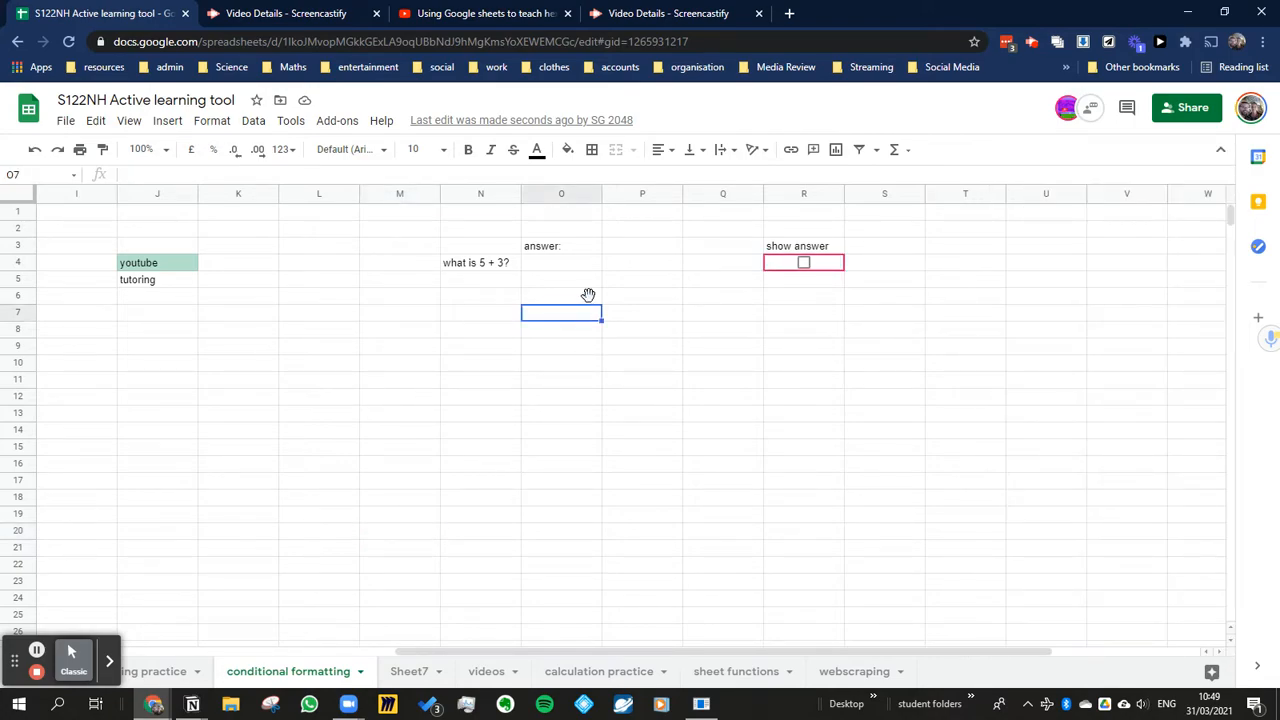
left_click(642, 268)
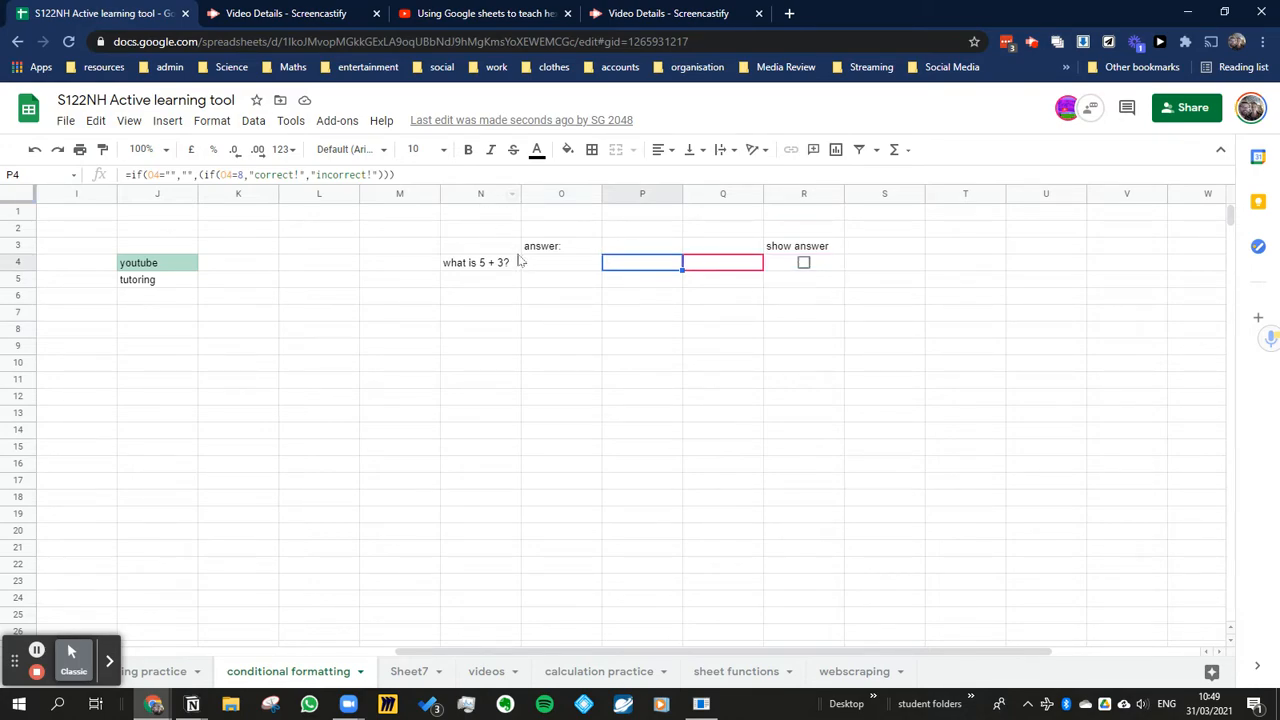
left_click(427, 174)
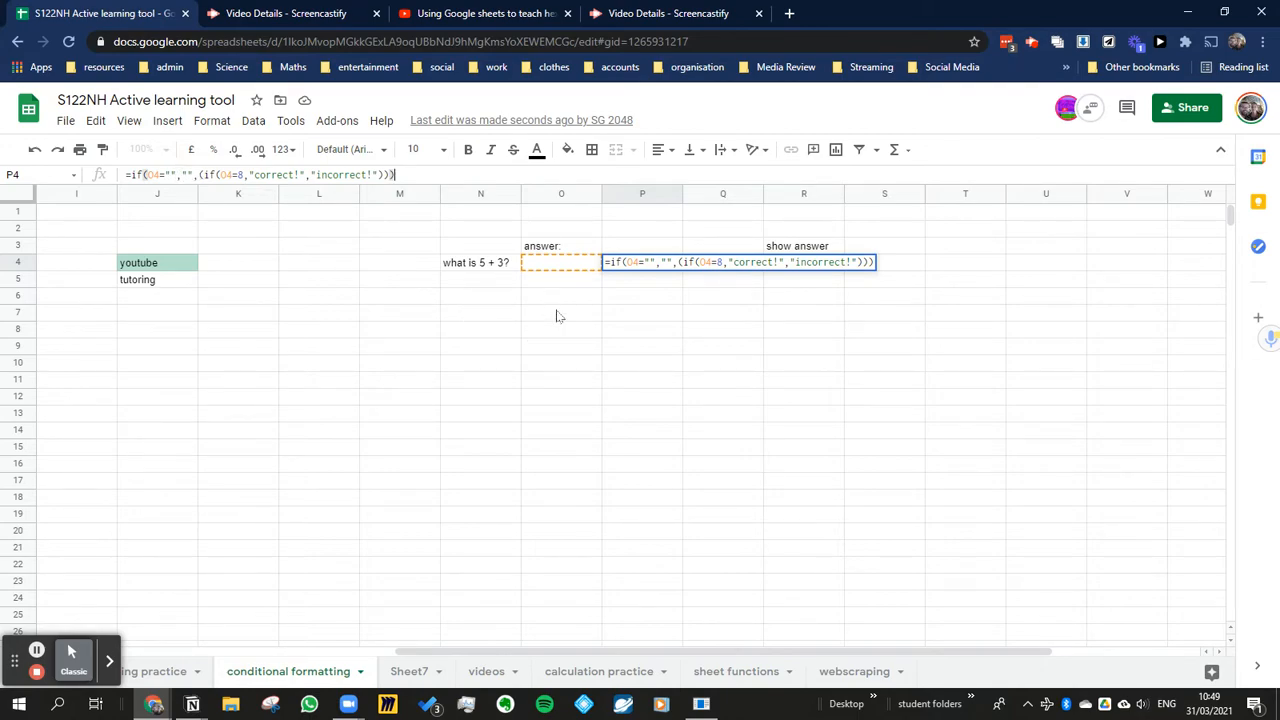
key("Return")
- Test the question's answer cell O4 with 8 and 7, and clear the entry
left_click(560, 268)
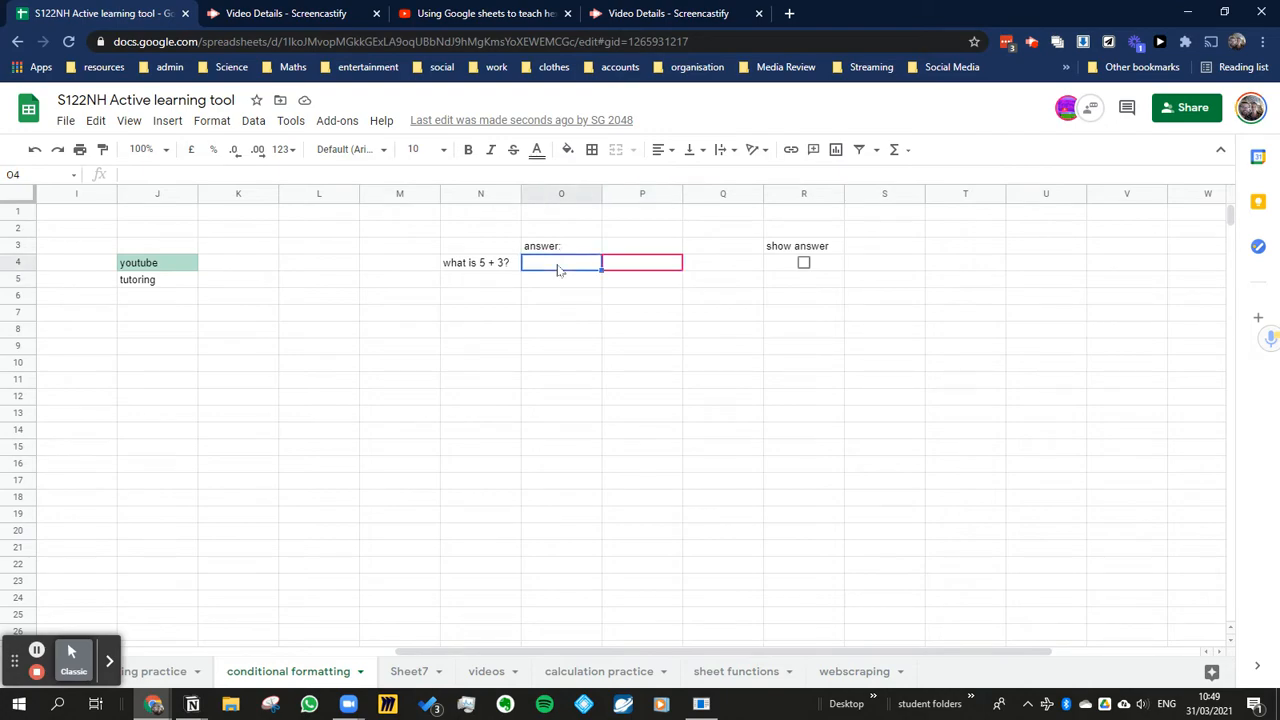
type("8")
key("Return")
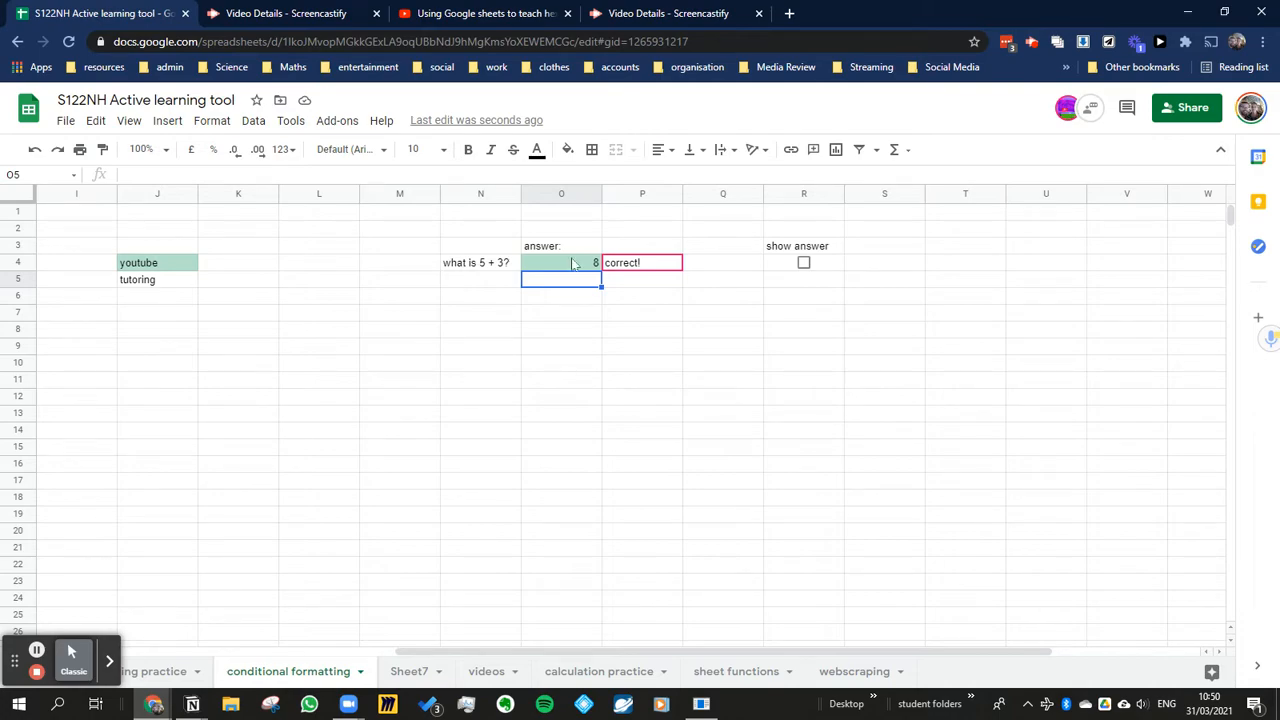
left_click(575, 267)
type("7")
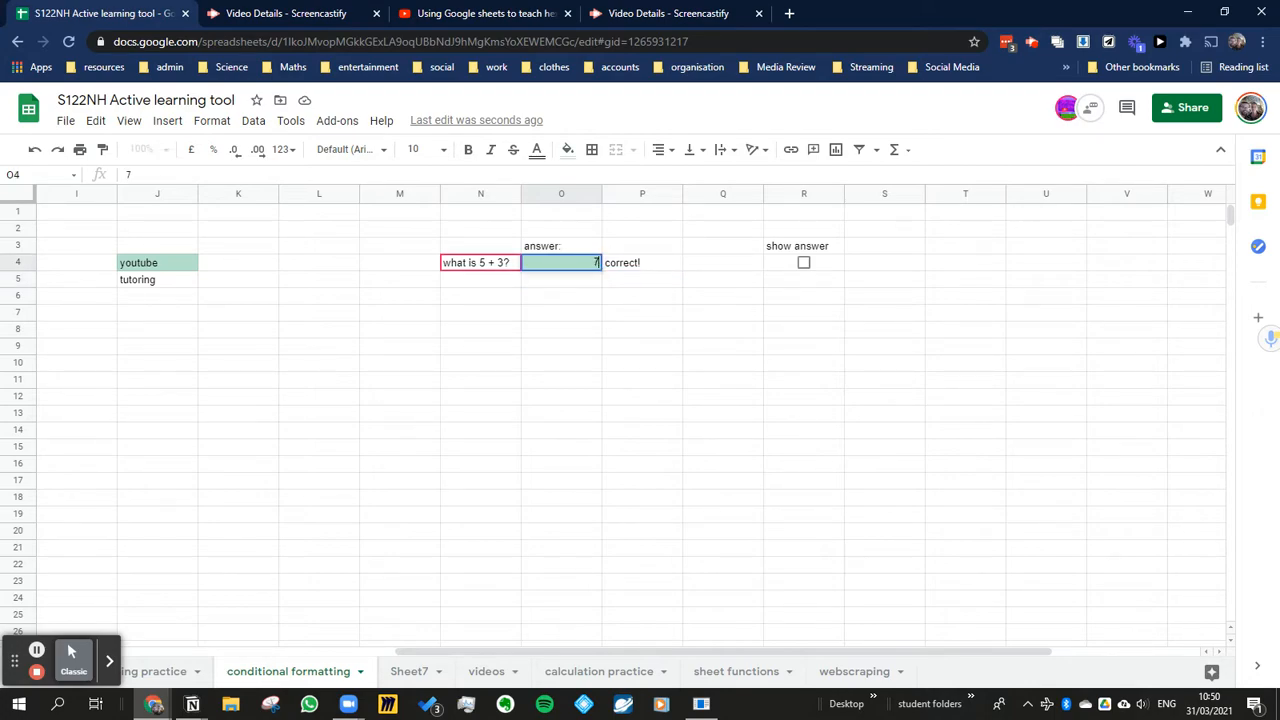
key("Return")
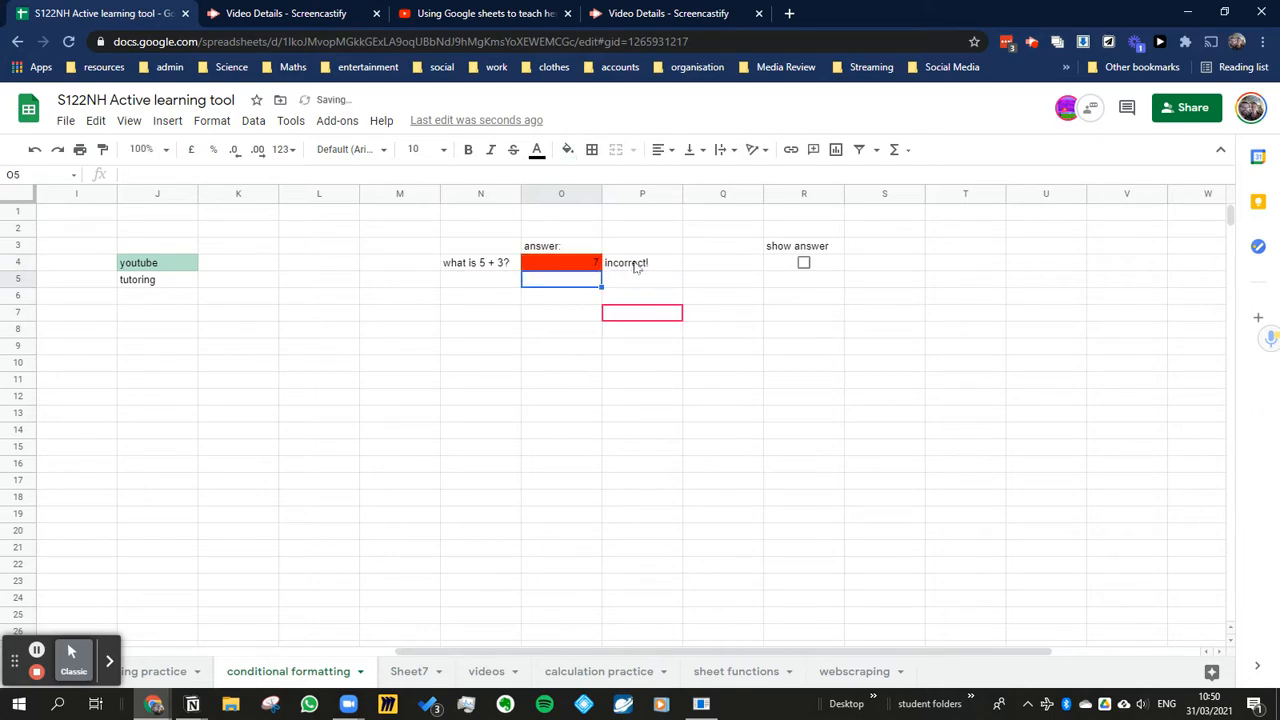
left_click(630, 265)
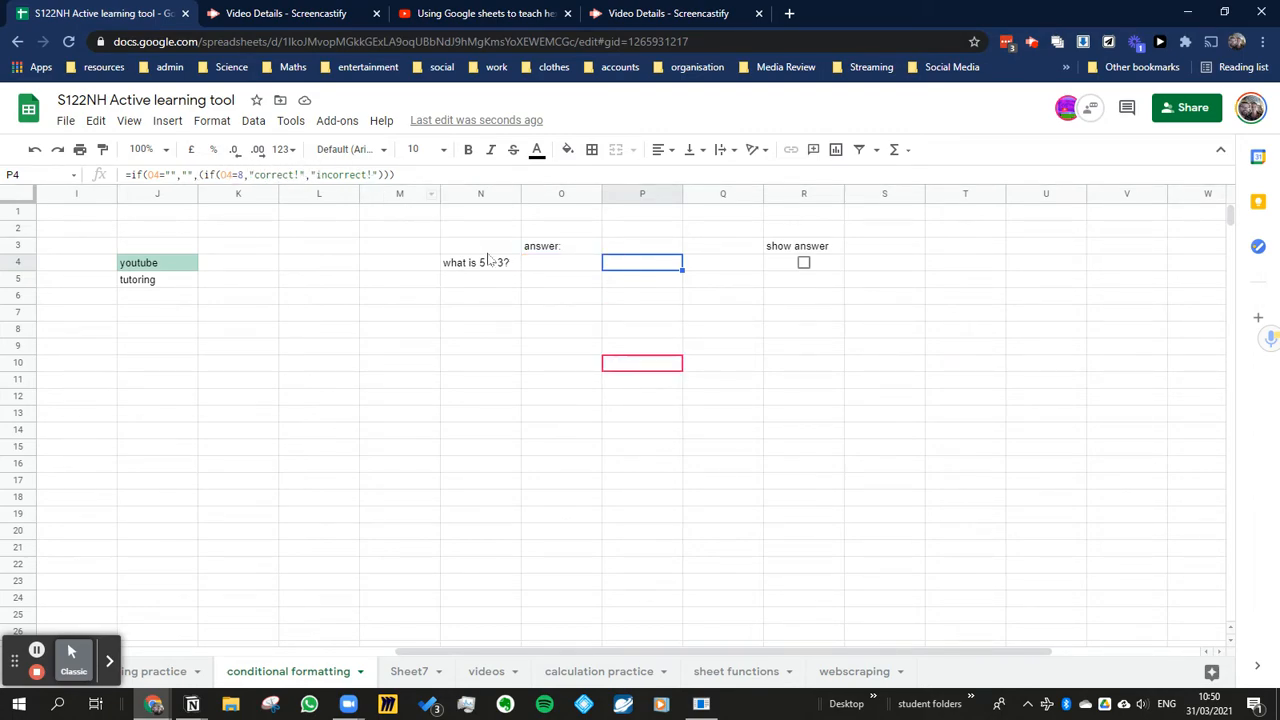
- Fill cell Q4 with black to reveal its hidden white text, and undo the fill
left_click(737, 270)
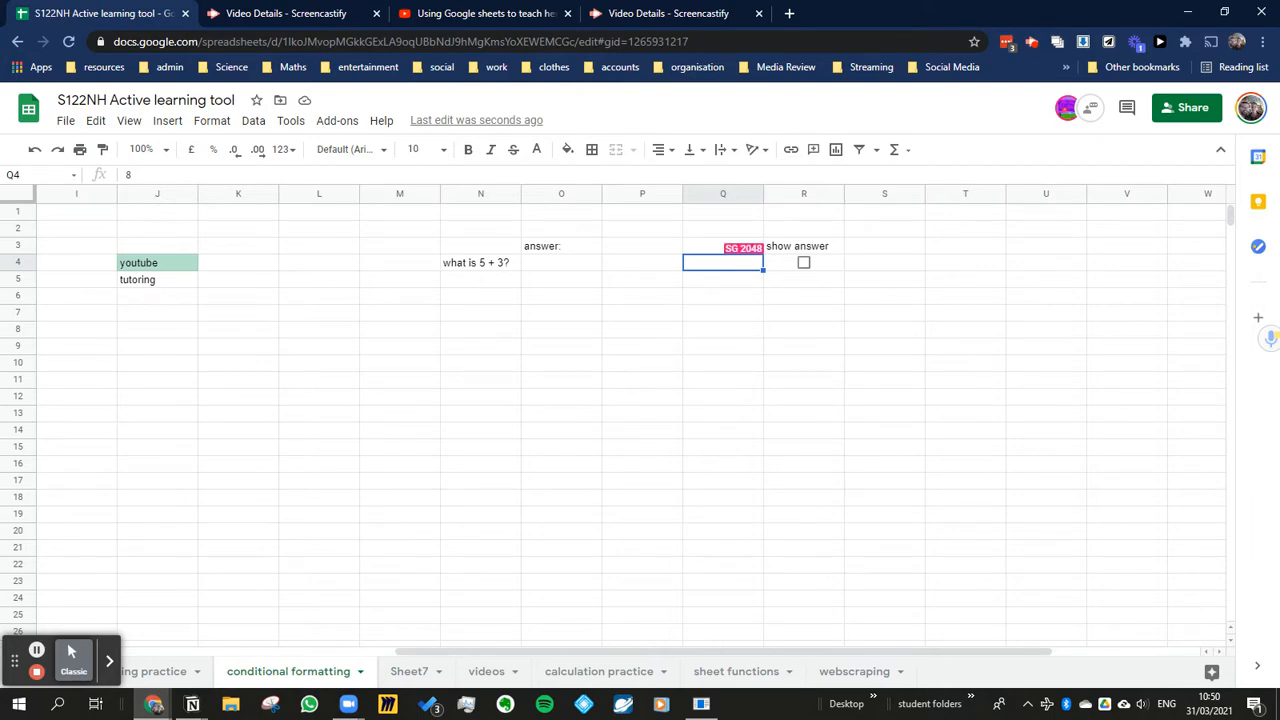
left_click(568, 150)
left_click(937, 395)
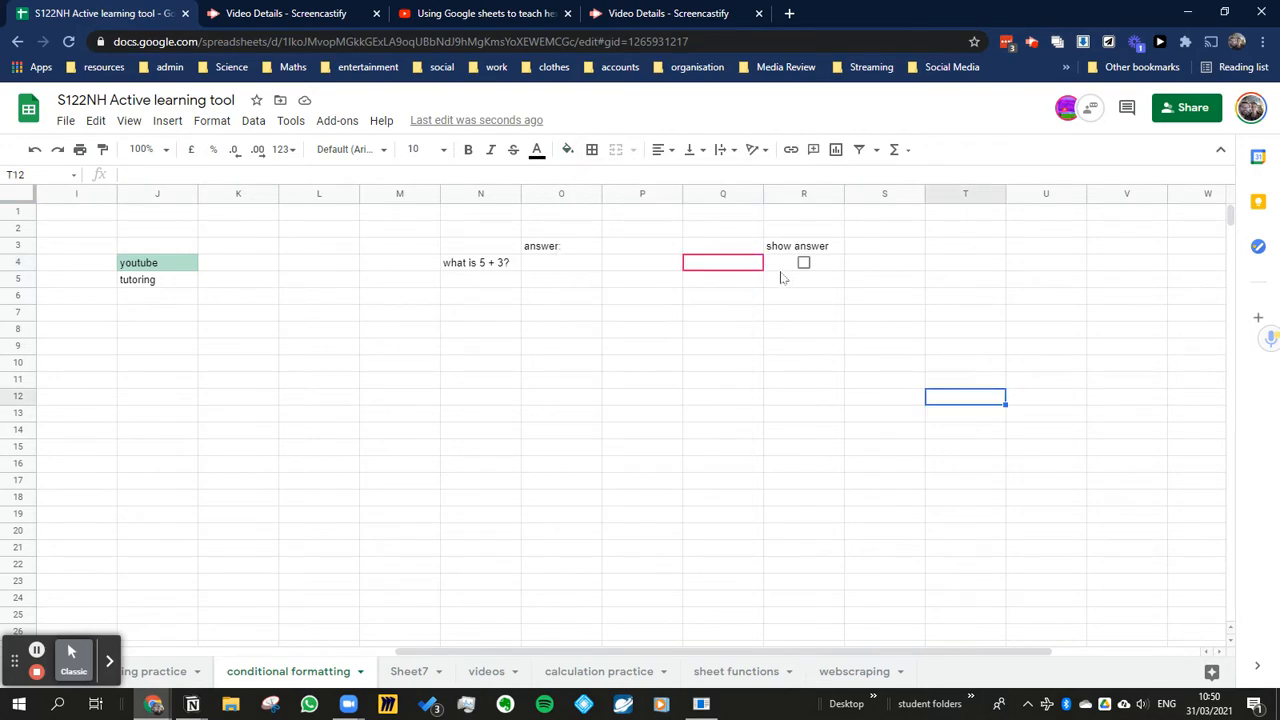
left_click(718, 265)
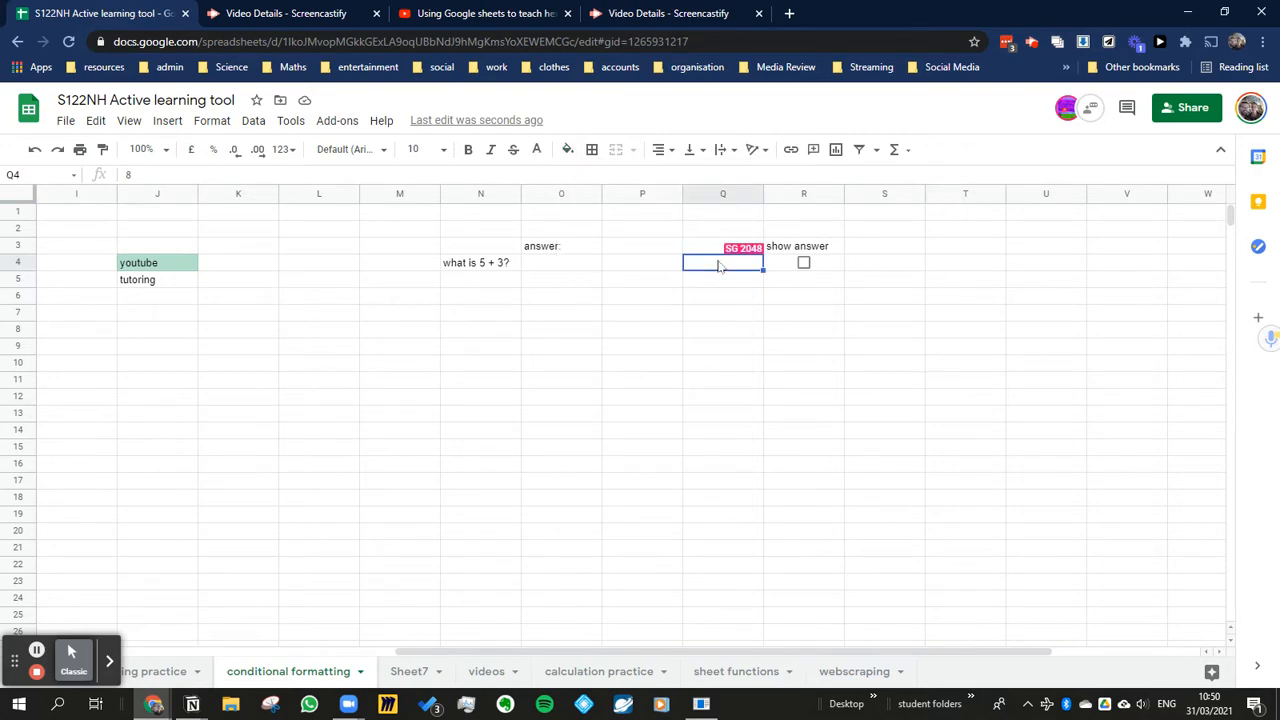
left_click(569, 150)
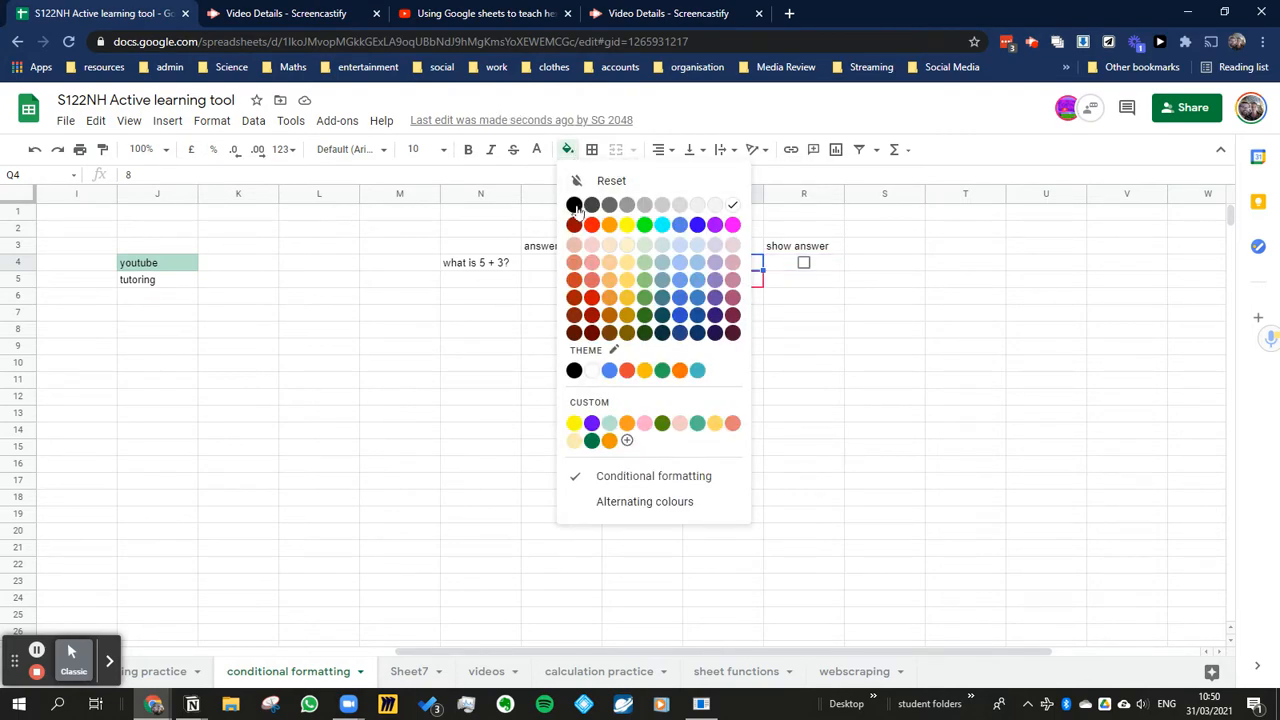
left_click(932, 331)
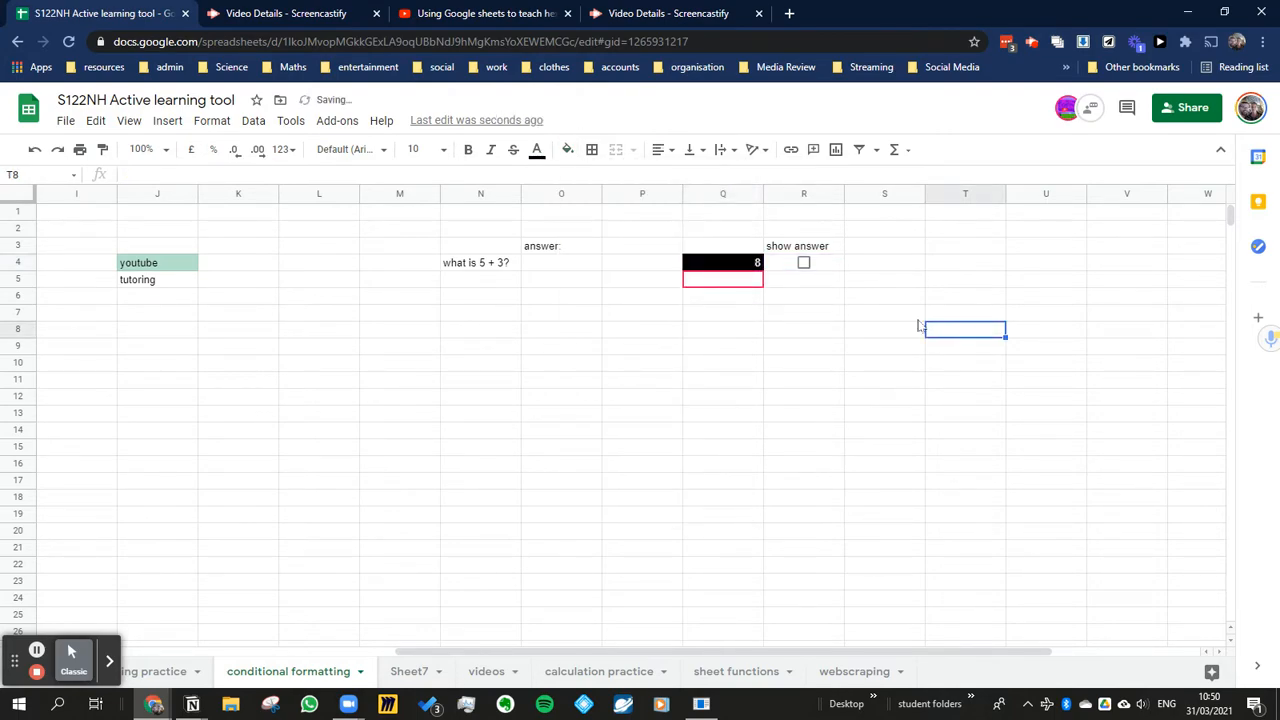
key("ctrl+z")
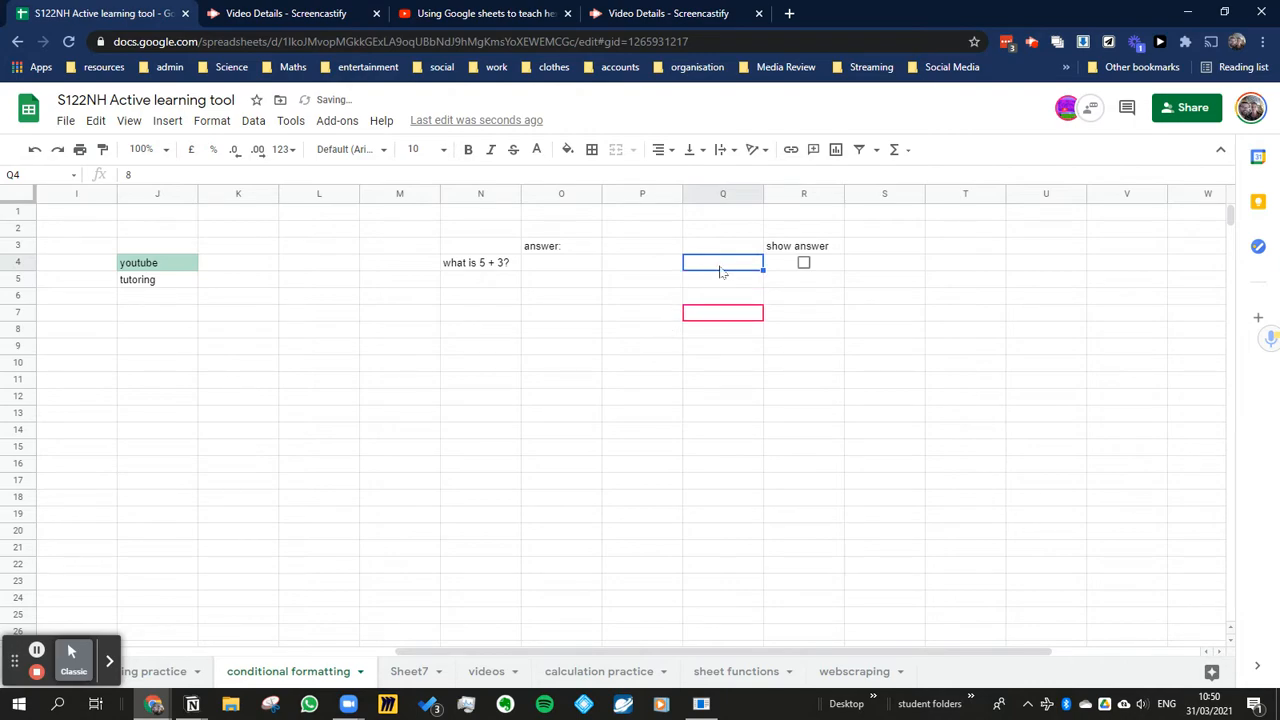
left_click(587, 176)
left_click(955, 312)
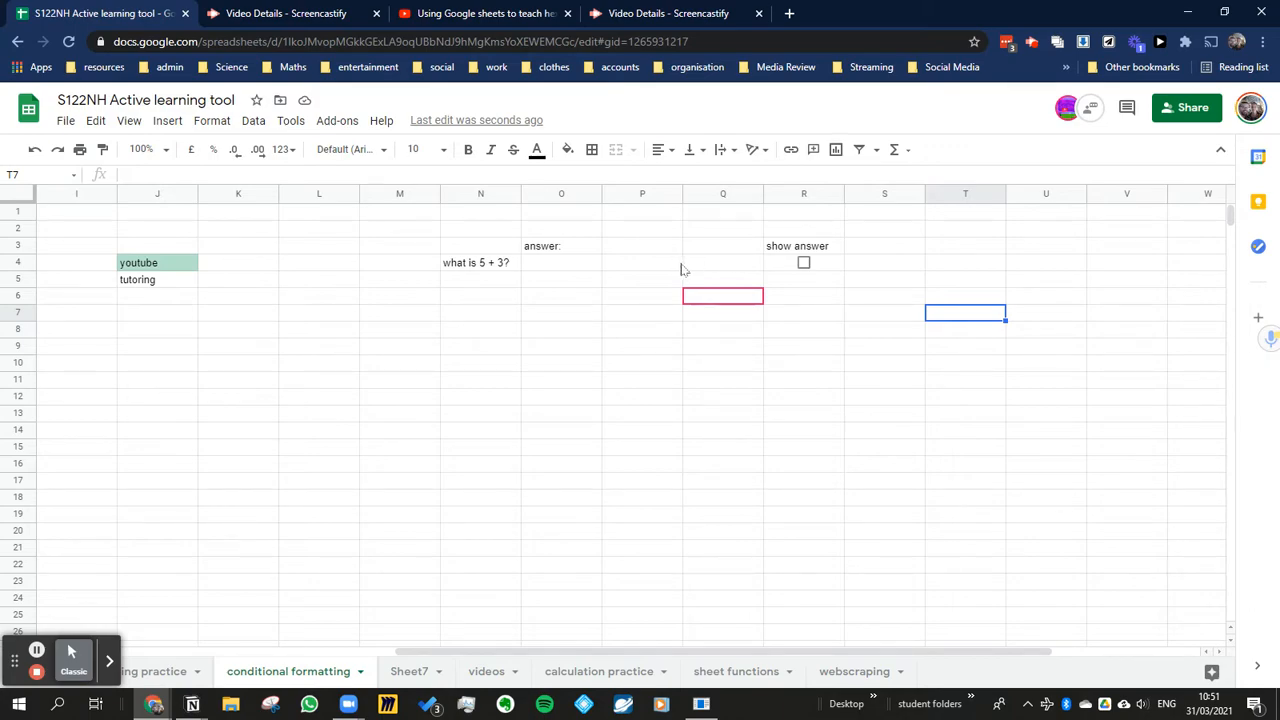
- Select the hidden answer cell Q4, and tick the show answer checkbox in R4
left_click(727, 267)
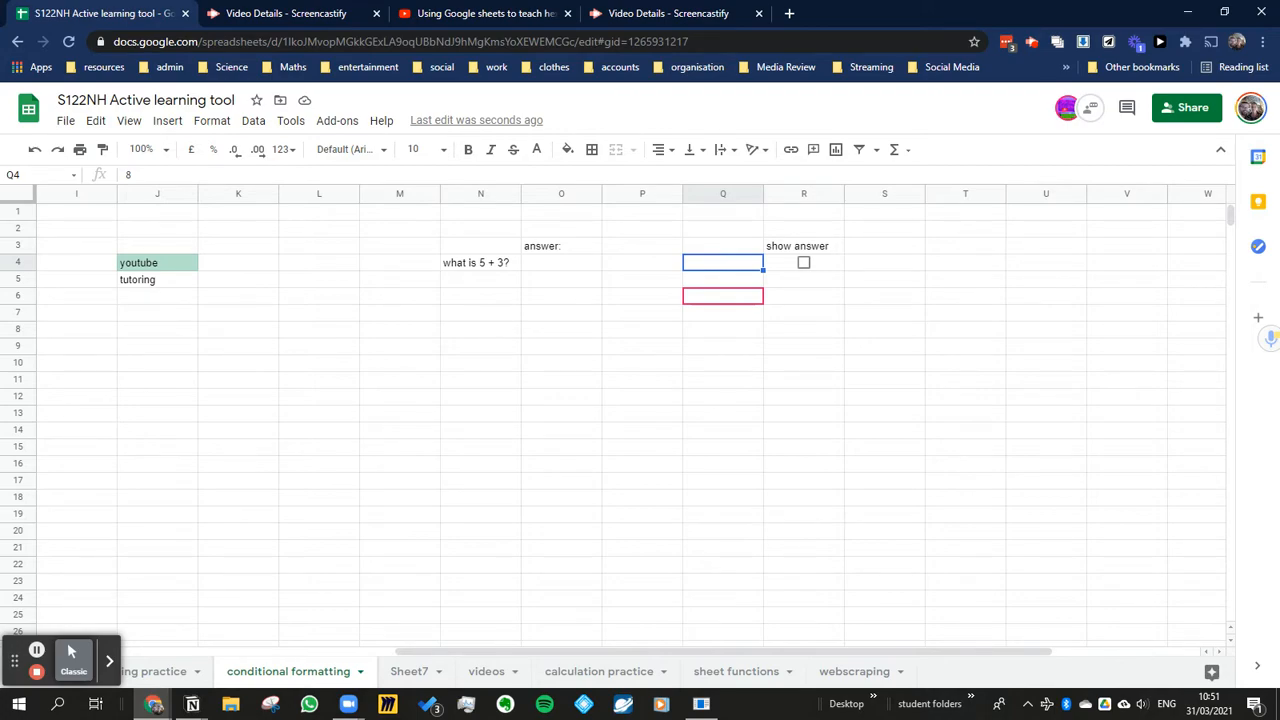
left_click(863, 331)
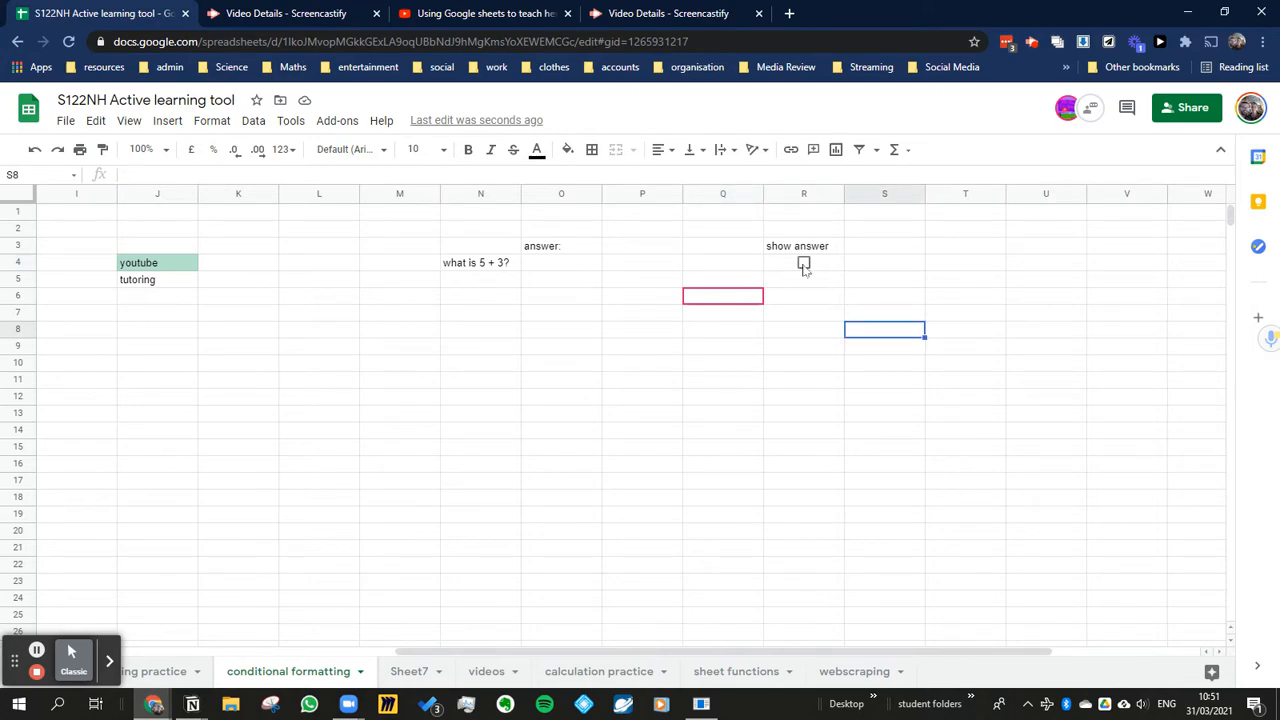
left_click(804, 264)
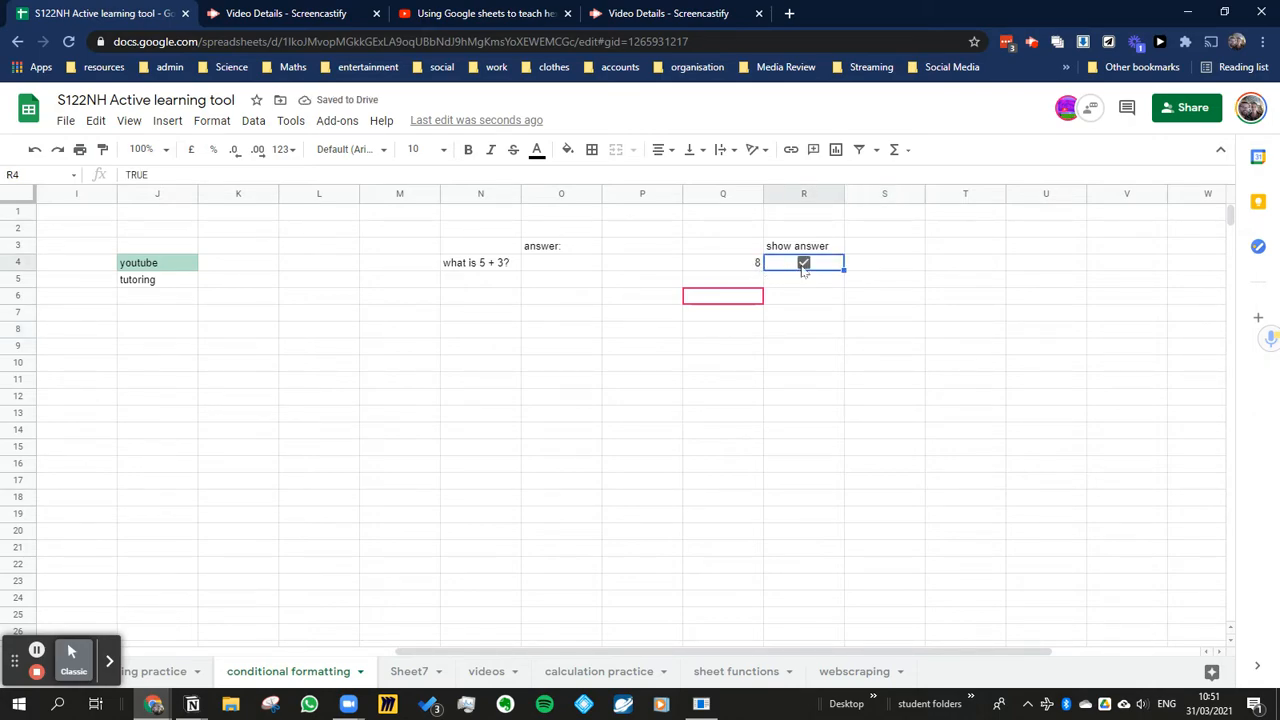
- Examine the custom formula rule in Q4's conditional formatting, and untick the show answer checkbox in R4 to test it
left_click(752, 270)
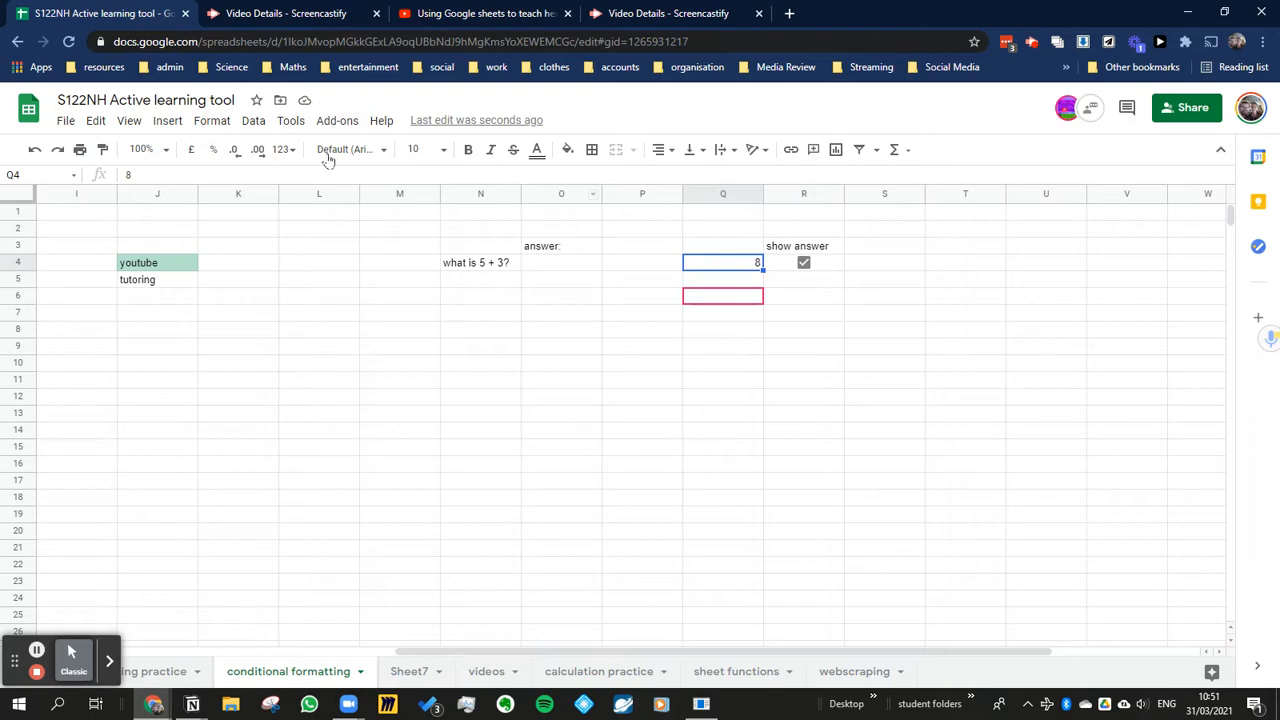
left_click(212, 120)
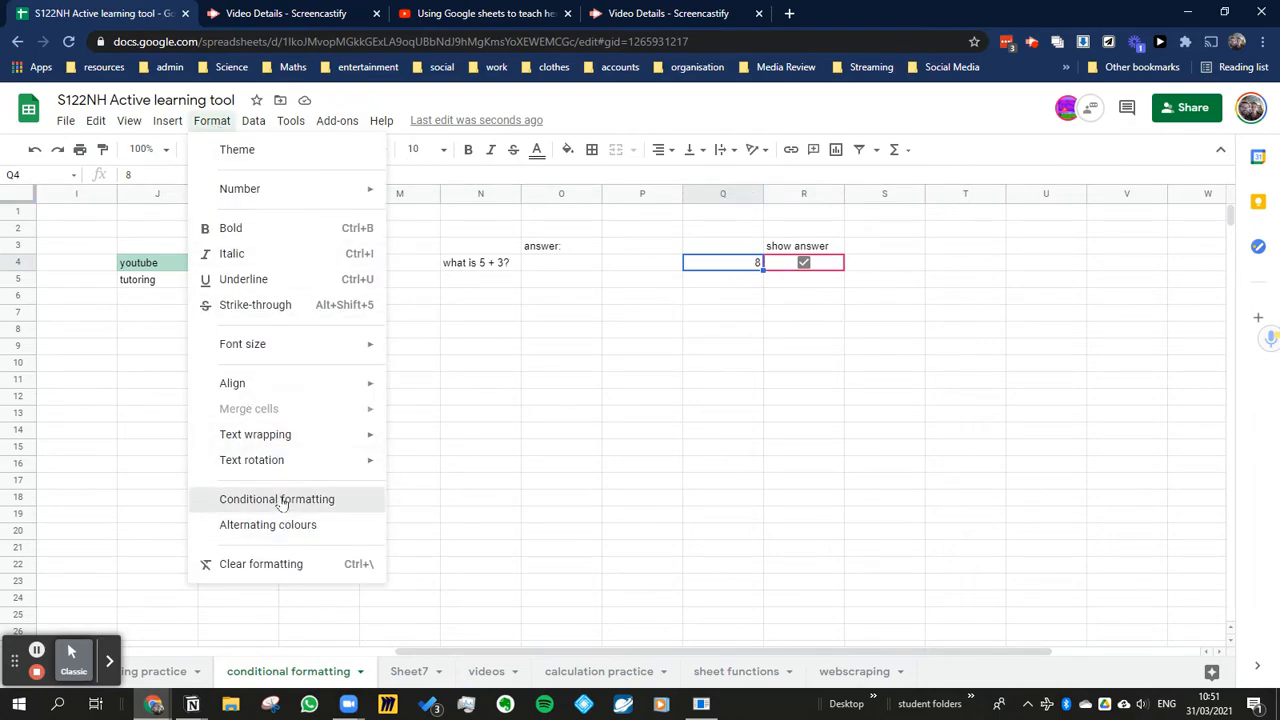
left_click(281, 503)
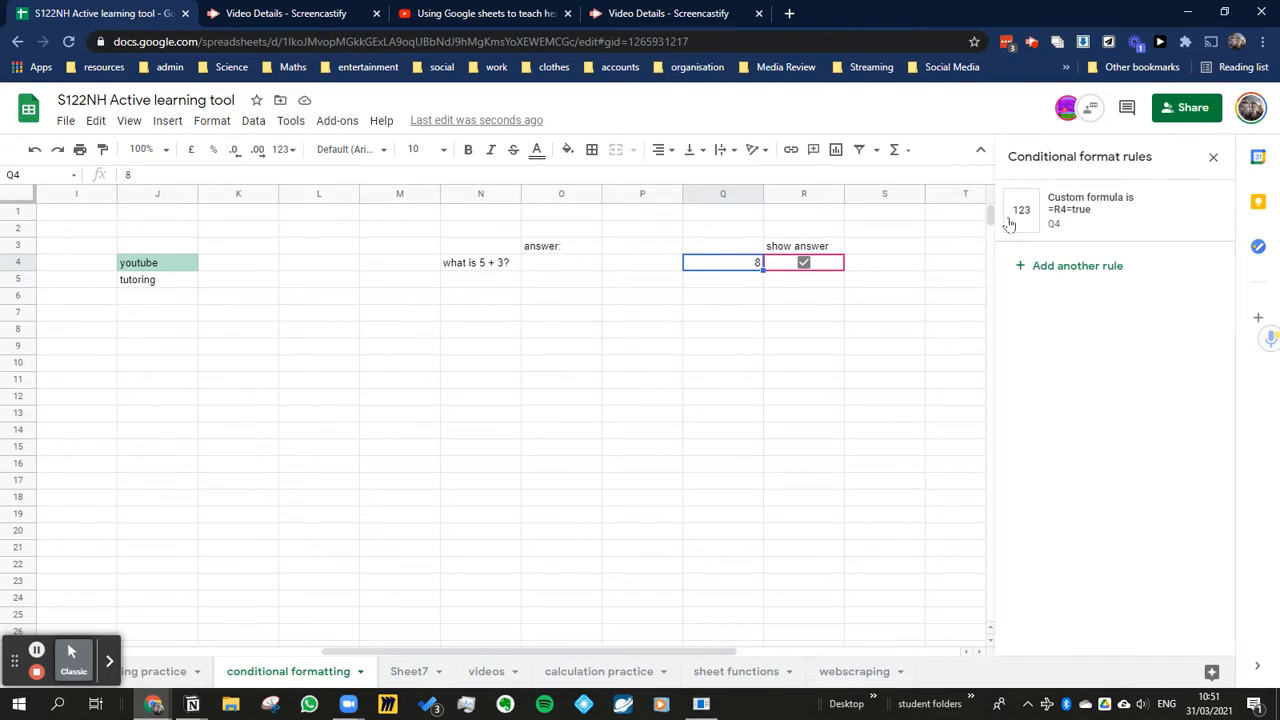
left_click(1100, 222)
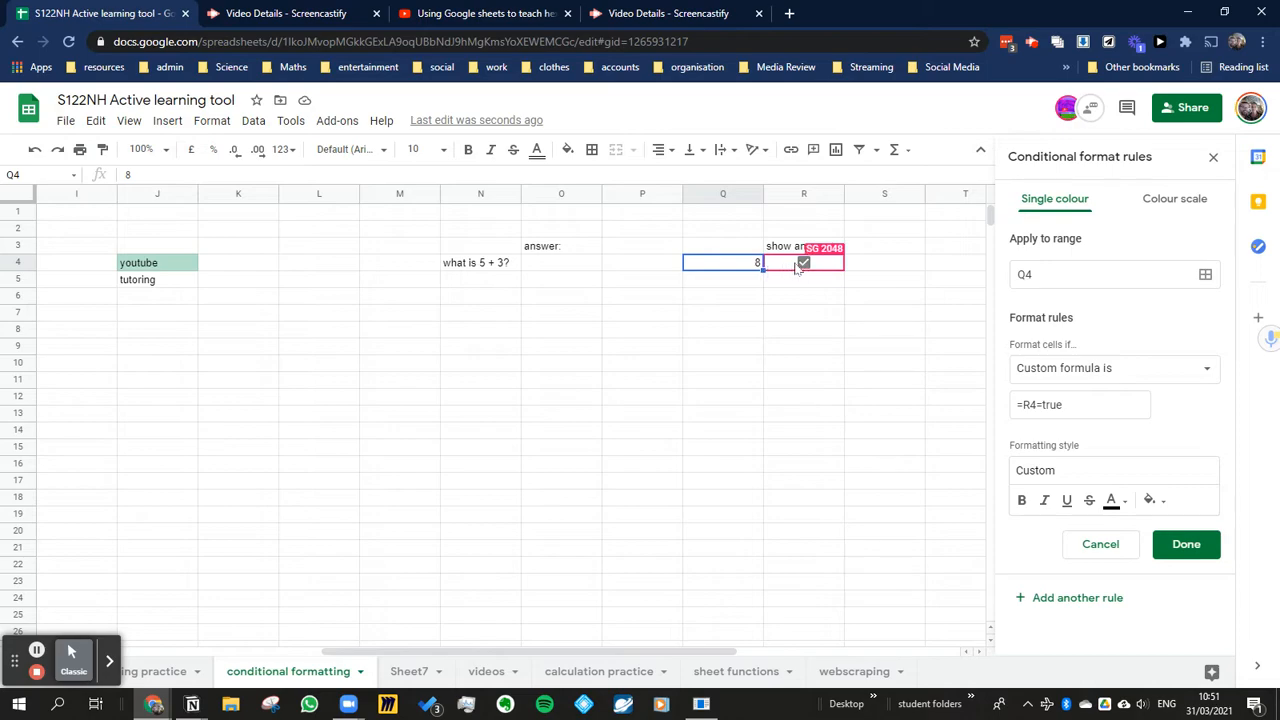
left_click(803, 263)
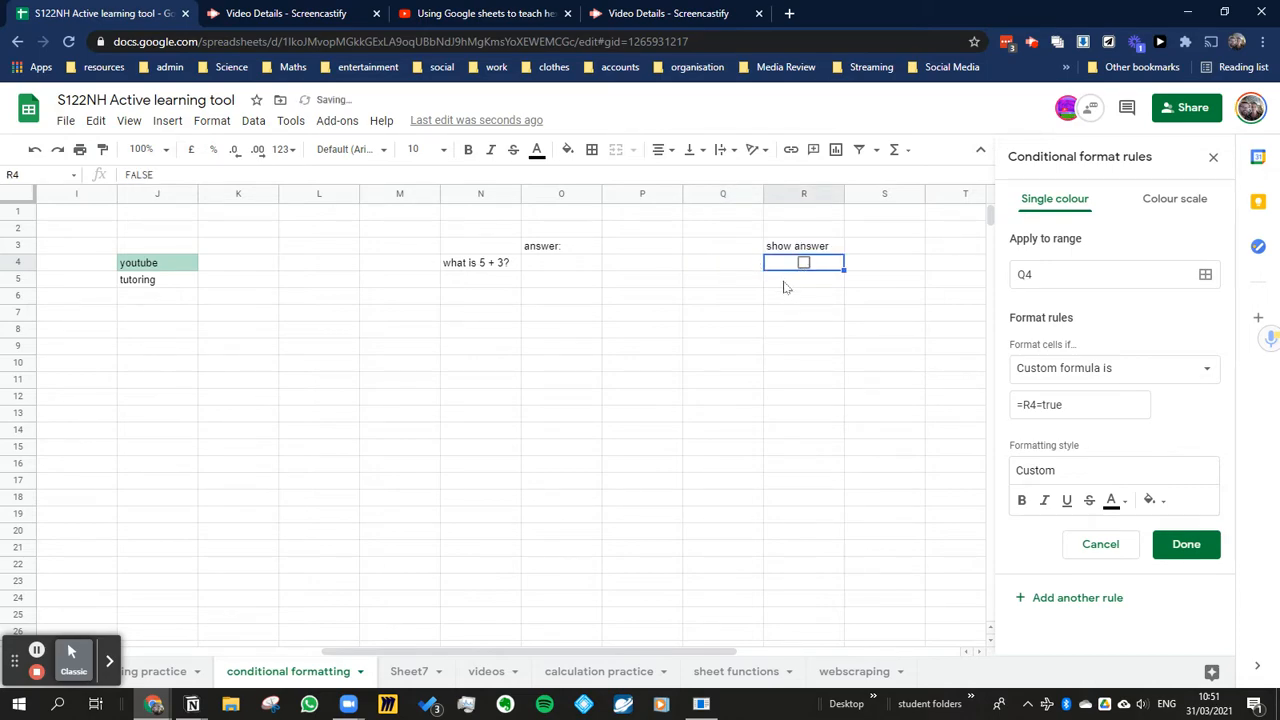
left_click(1186, 545)
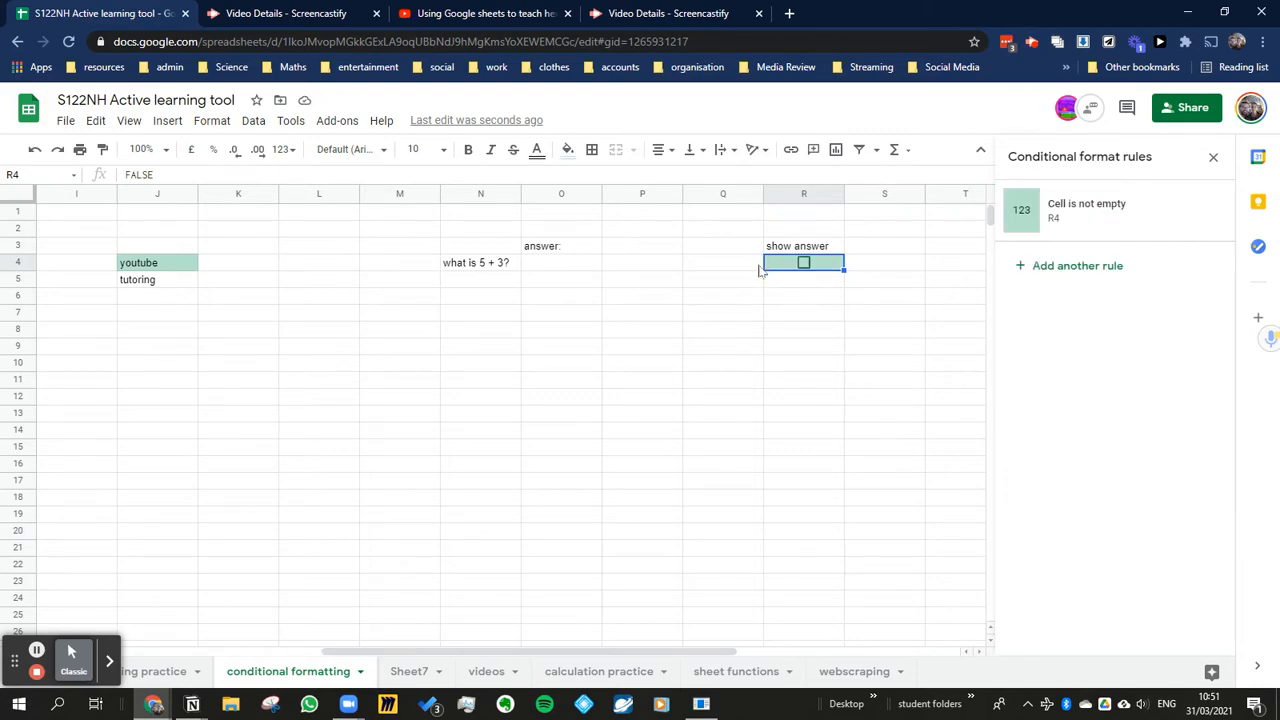
- Remove the "Cell is not empty" conditional format rule from the checkbox cell R4 and close the rules
left_click(1131, 218)
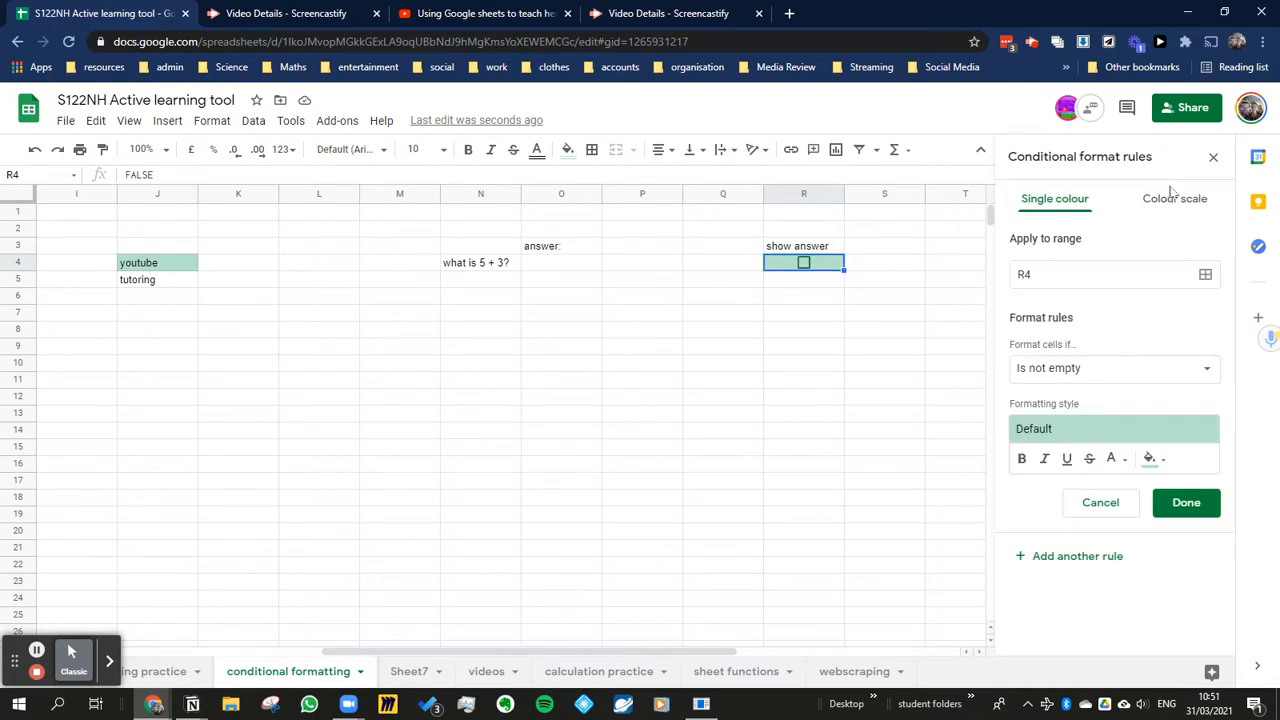
left_click(1100, 503)
left_click(840, 350)
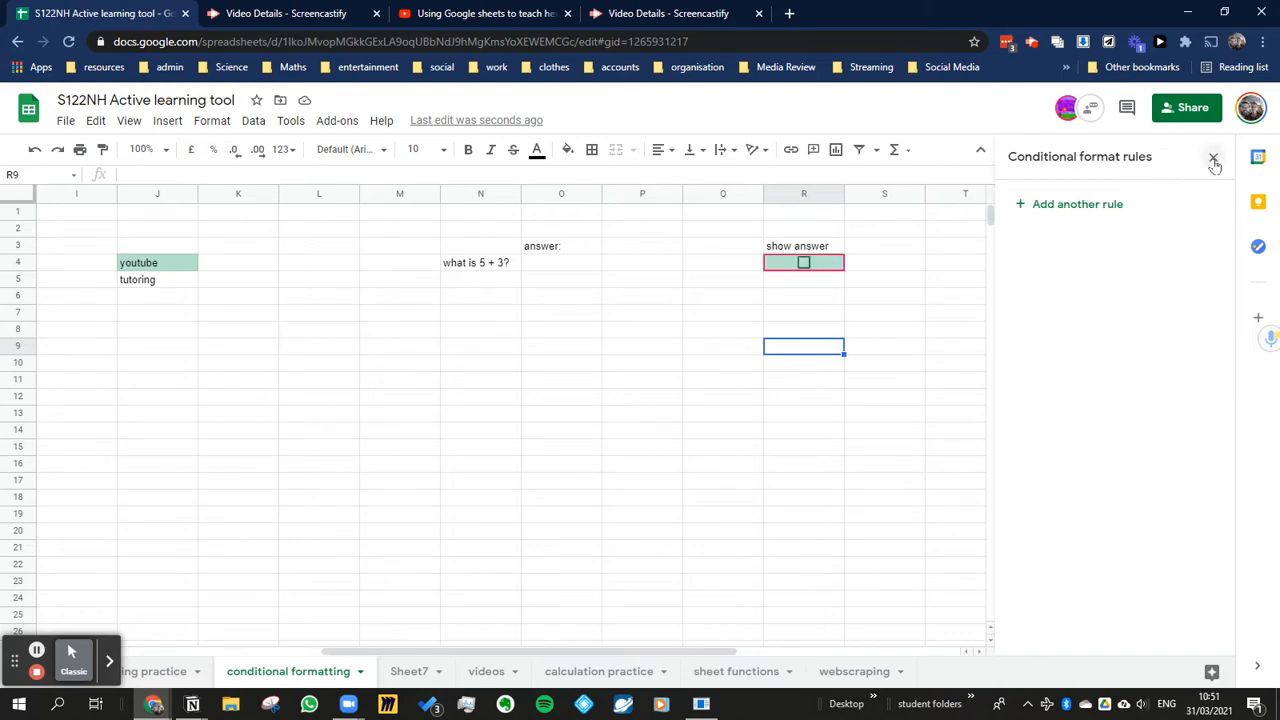
left_click(831, 267)
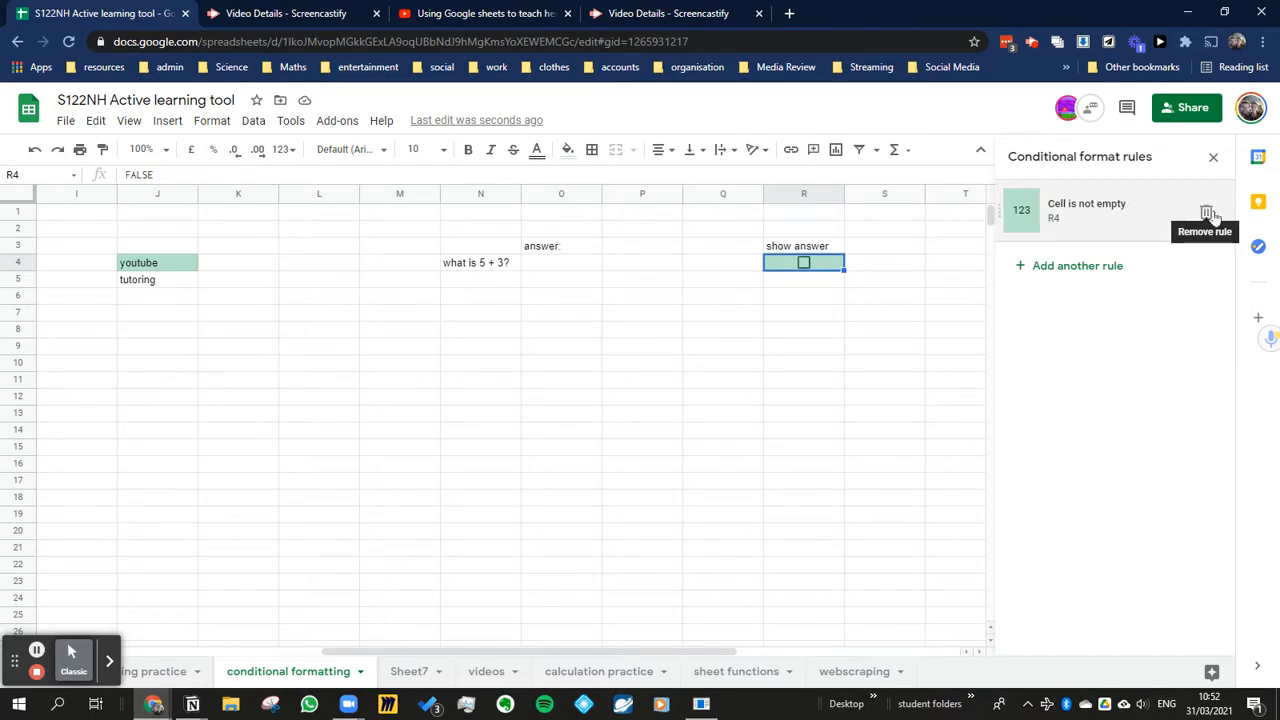
left_click(1207, 213)
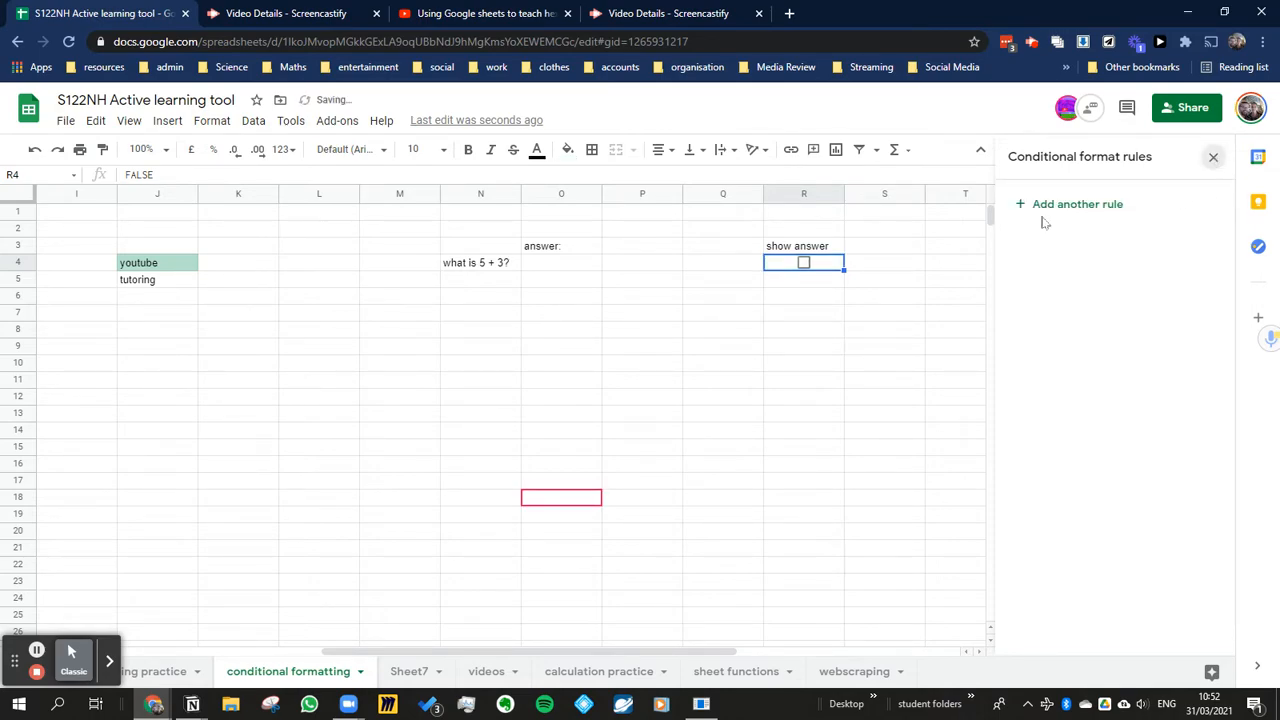
left_click(1213, 157)
left_click(796, 350)
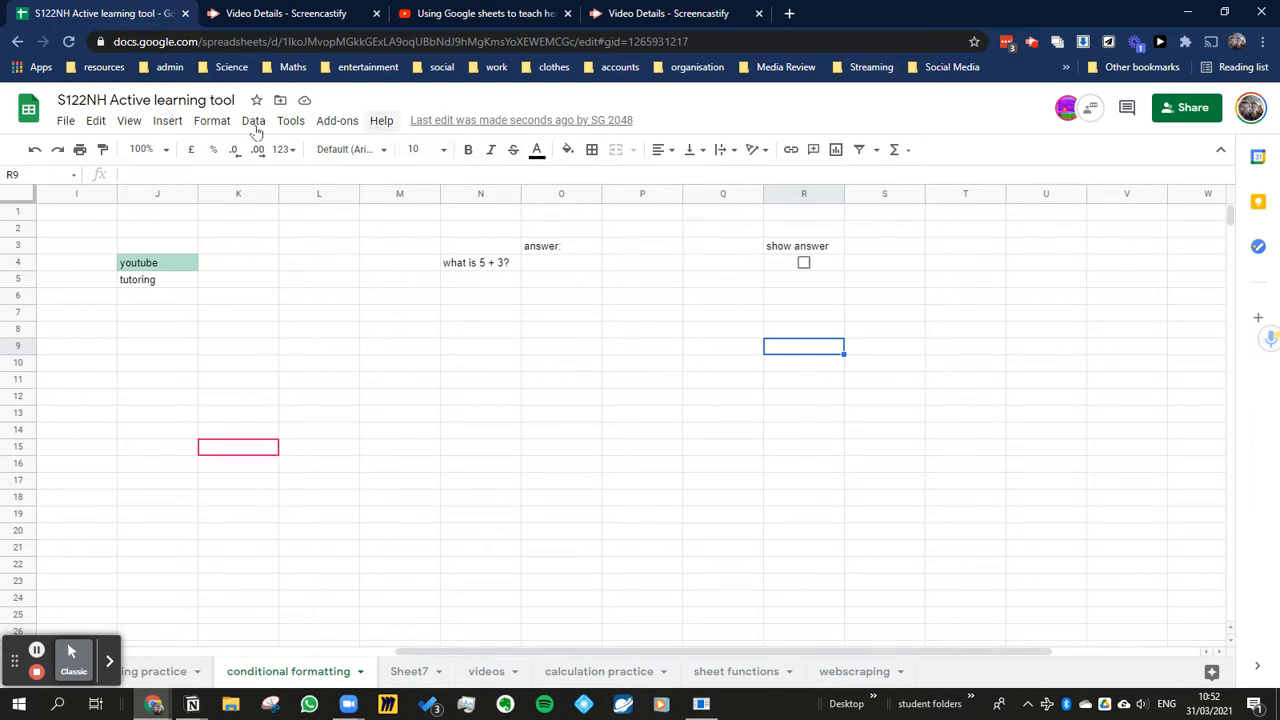
- Examine the sheet and range protection options for the conditional formatting sheet, and close them without setting permissions
left_click(212, 121)
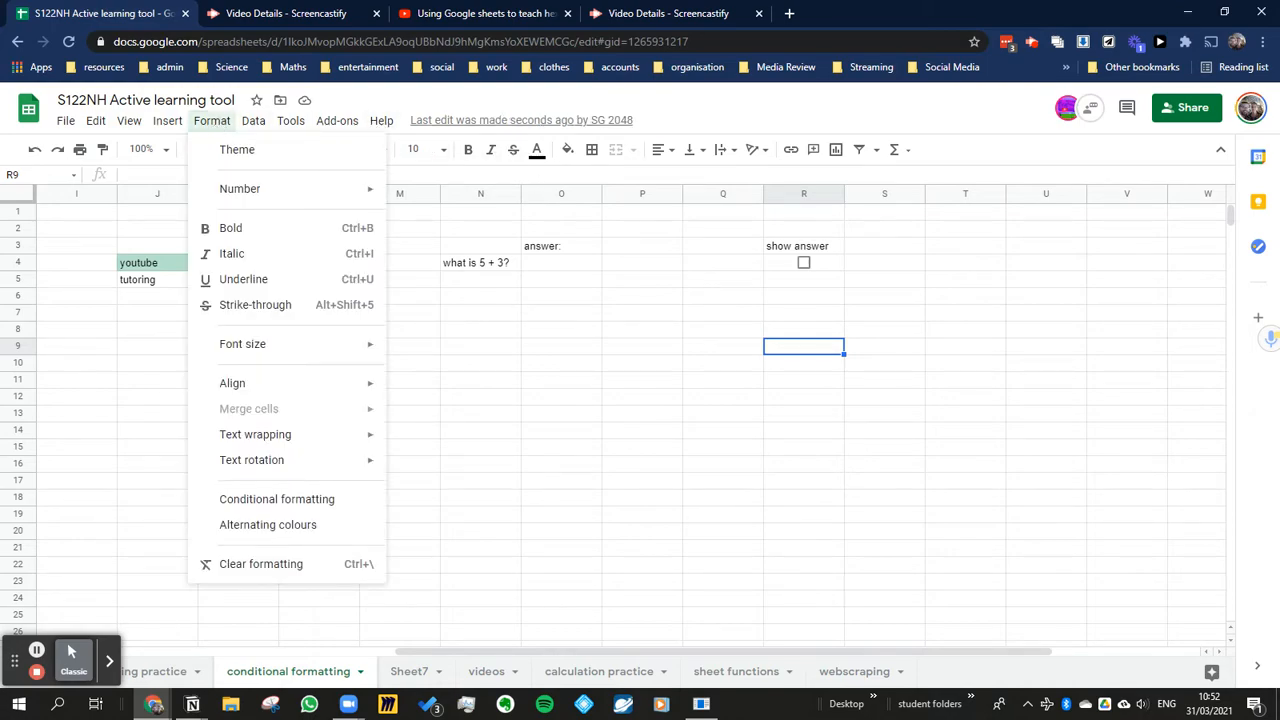
mouse_move(298, 128)
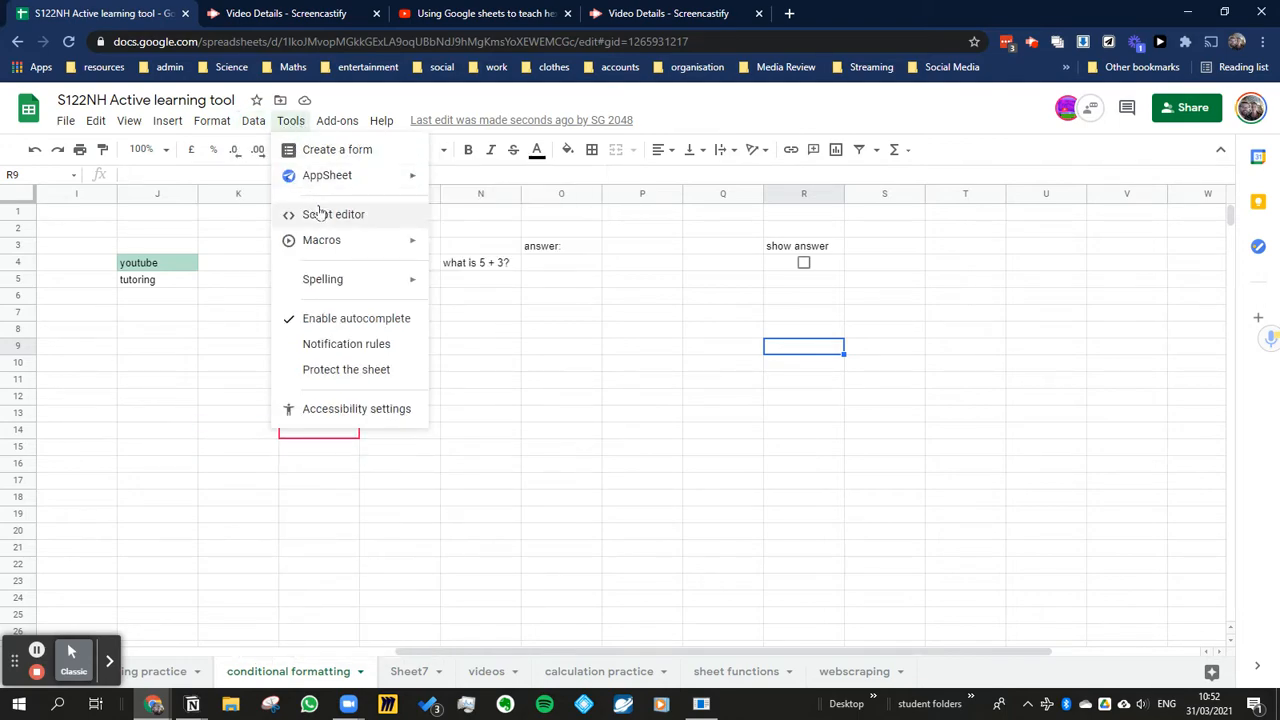
left_click(346, 369)
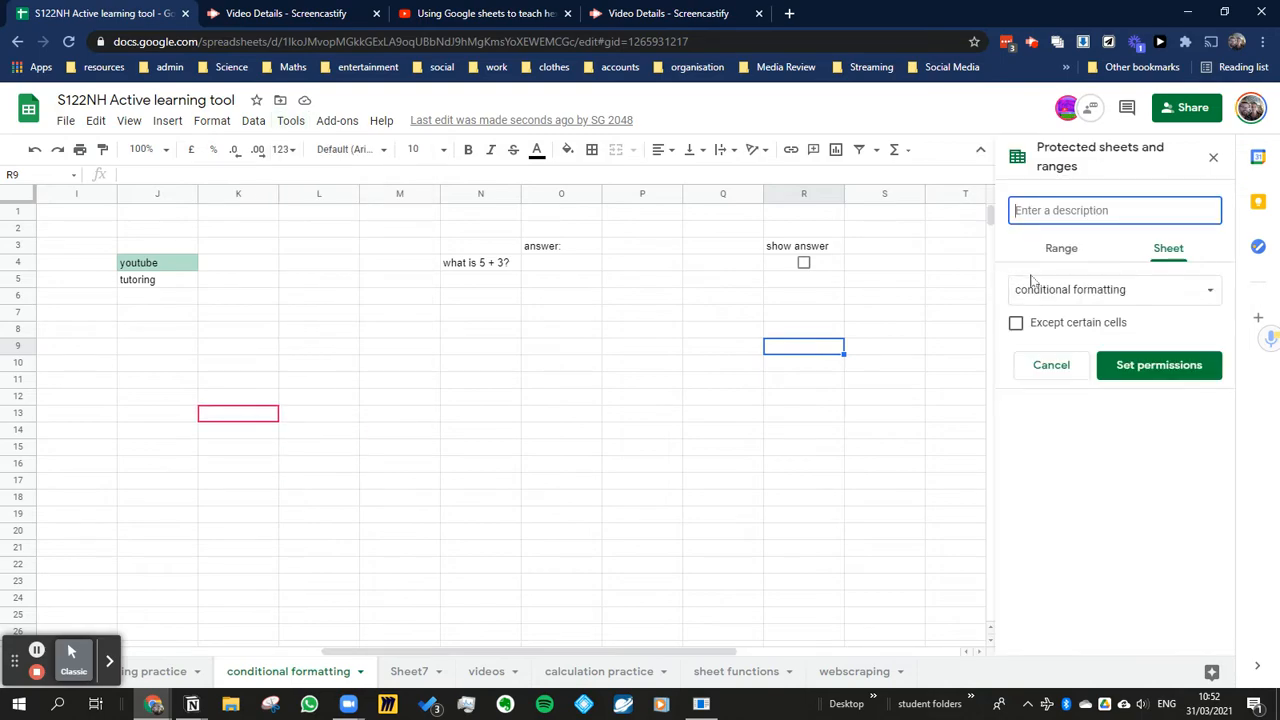
left_click(1141, 301)
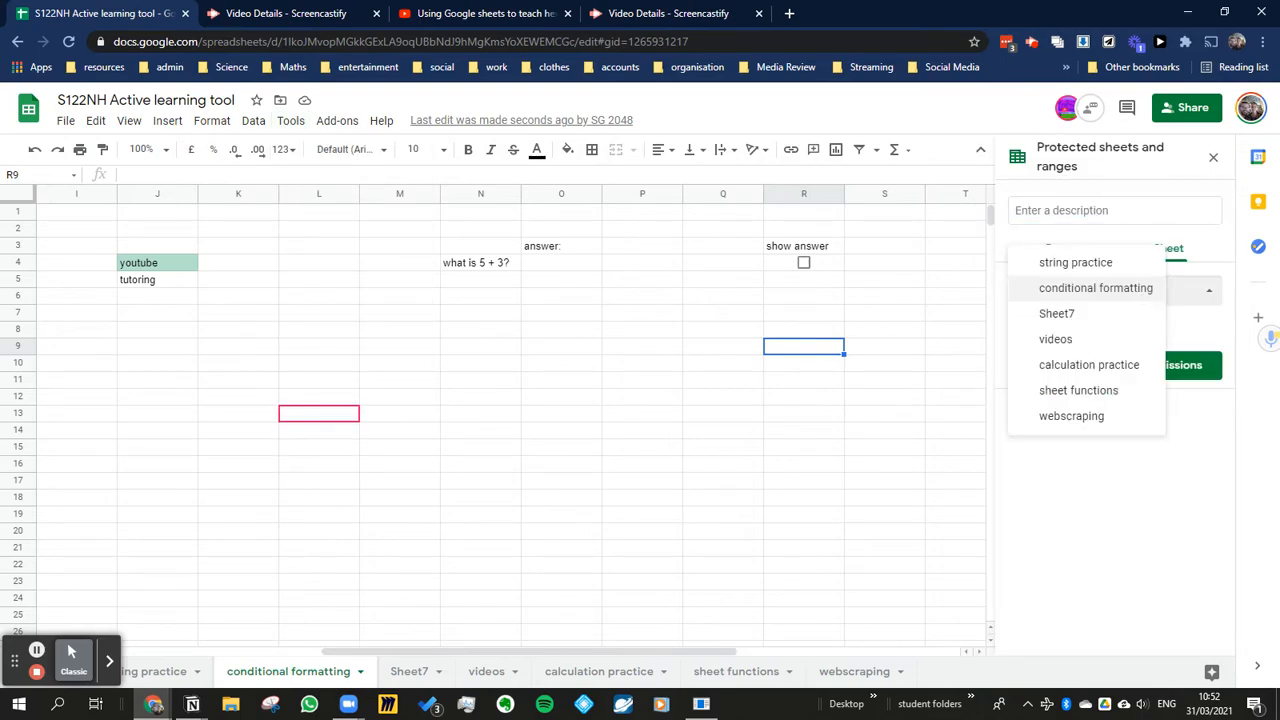
left_click(1192, 328)
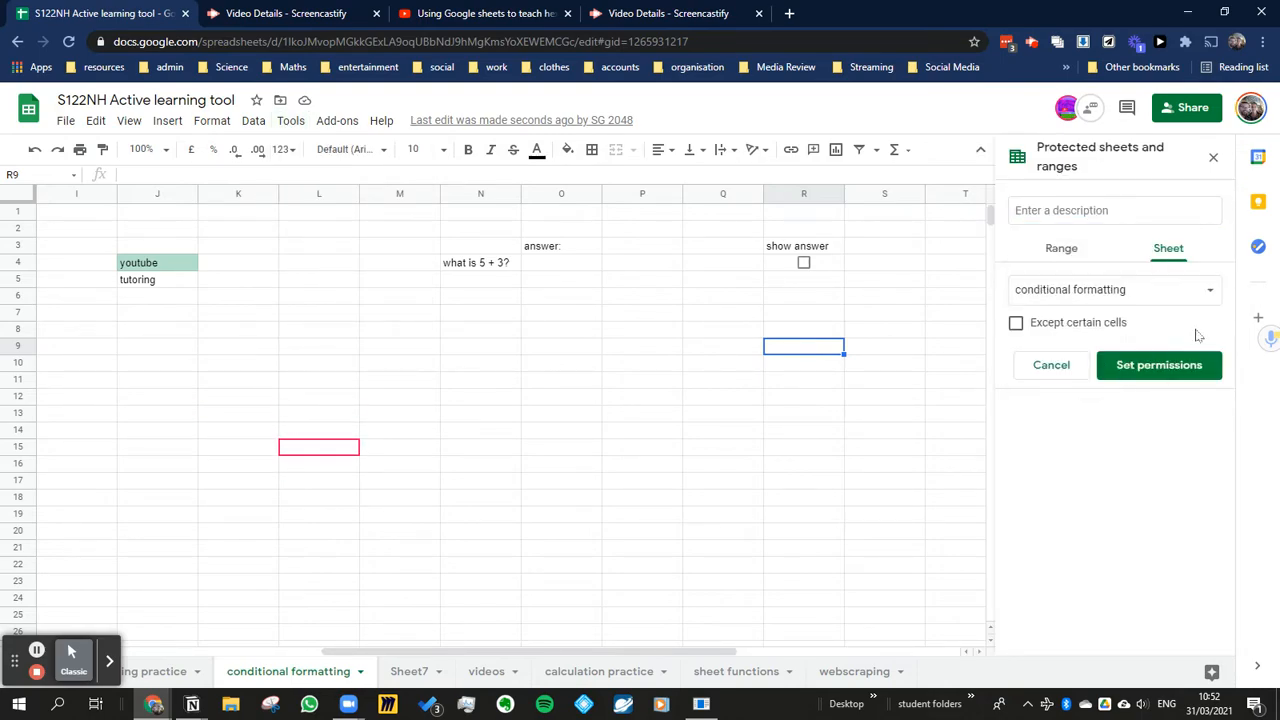
left_click(1090, 260)
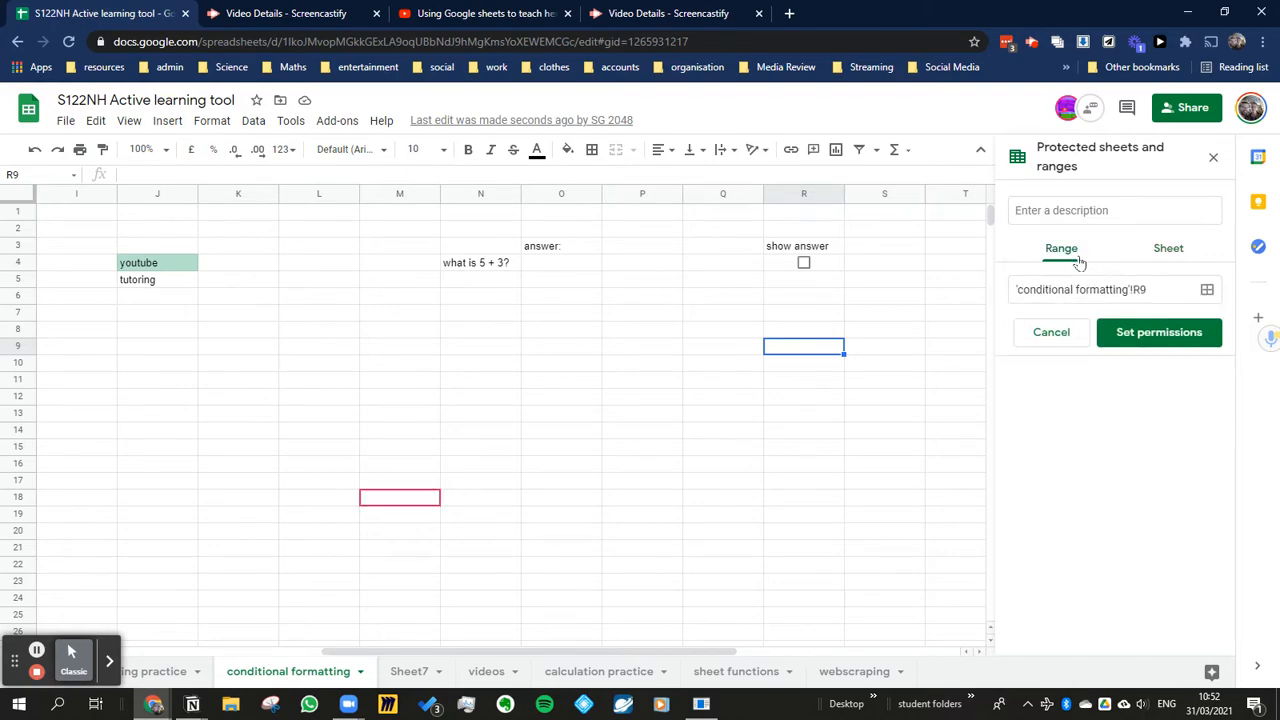
left_click(1189, 253)
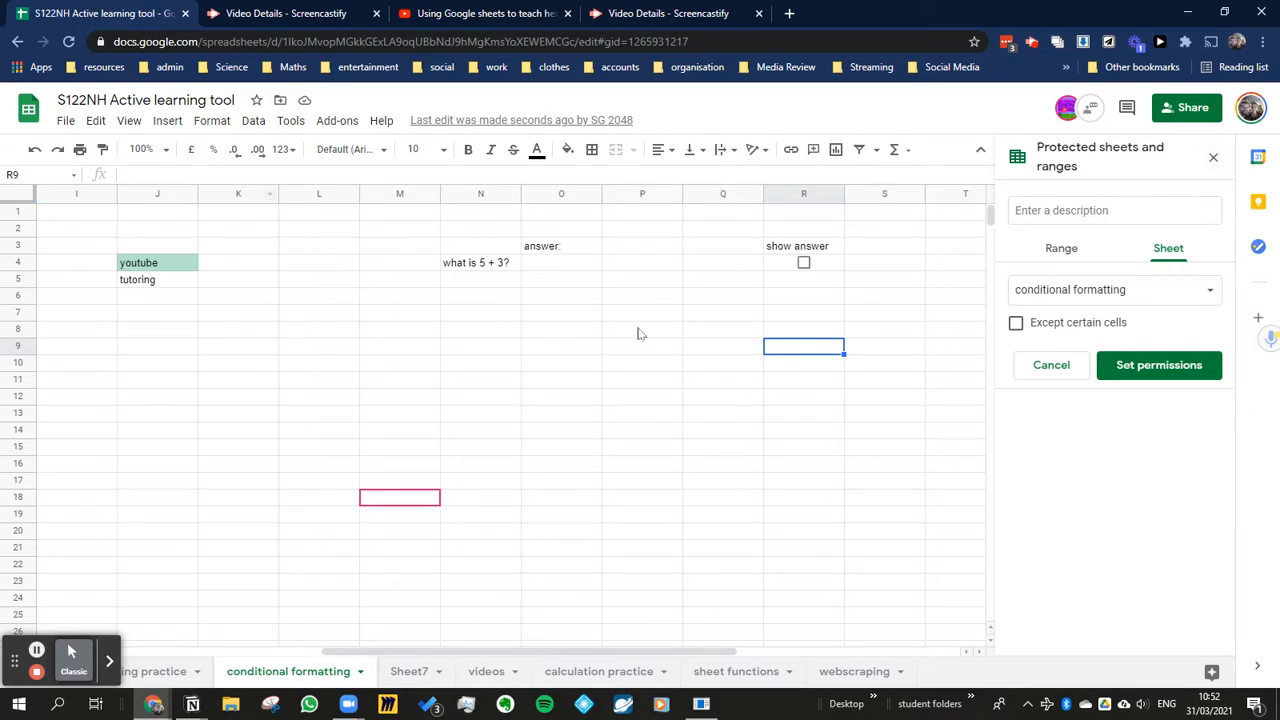
left_click(1213, 160)
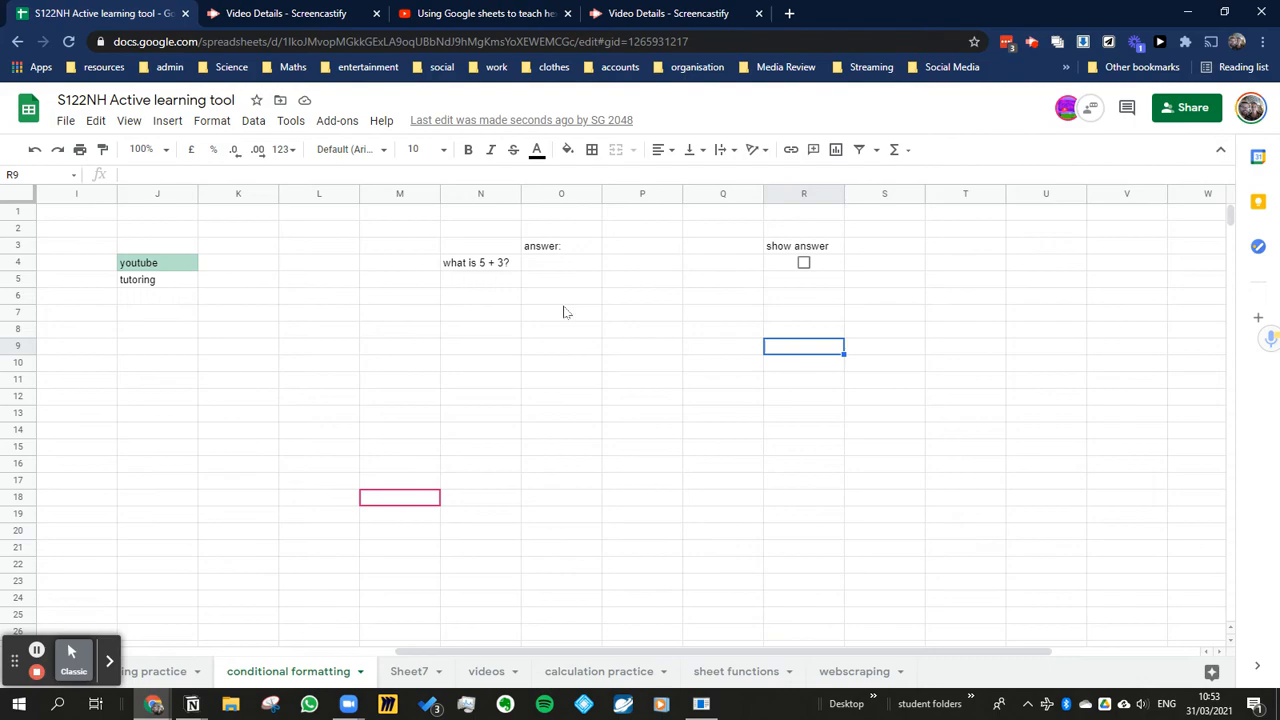
- Enter the question "What colour is the sky?" in cell N5 and widen column N to fit it
left_click(595, 354)
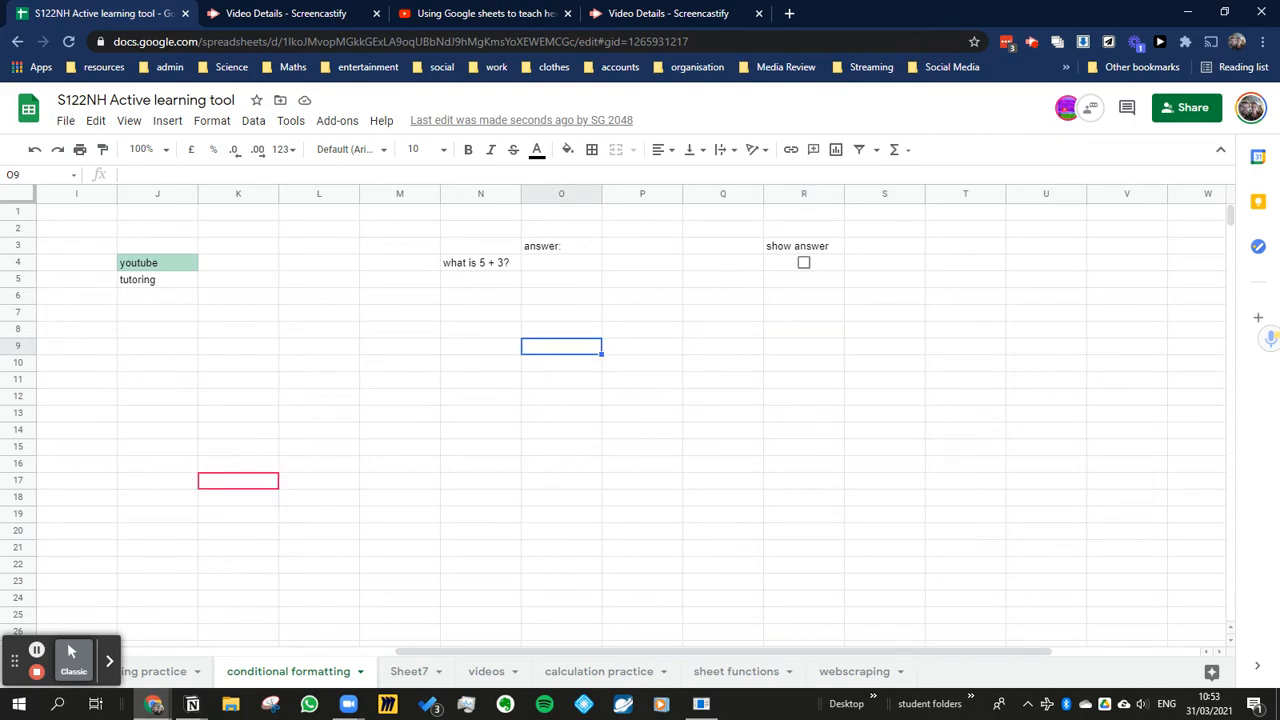
left_click(515, 285)
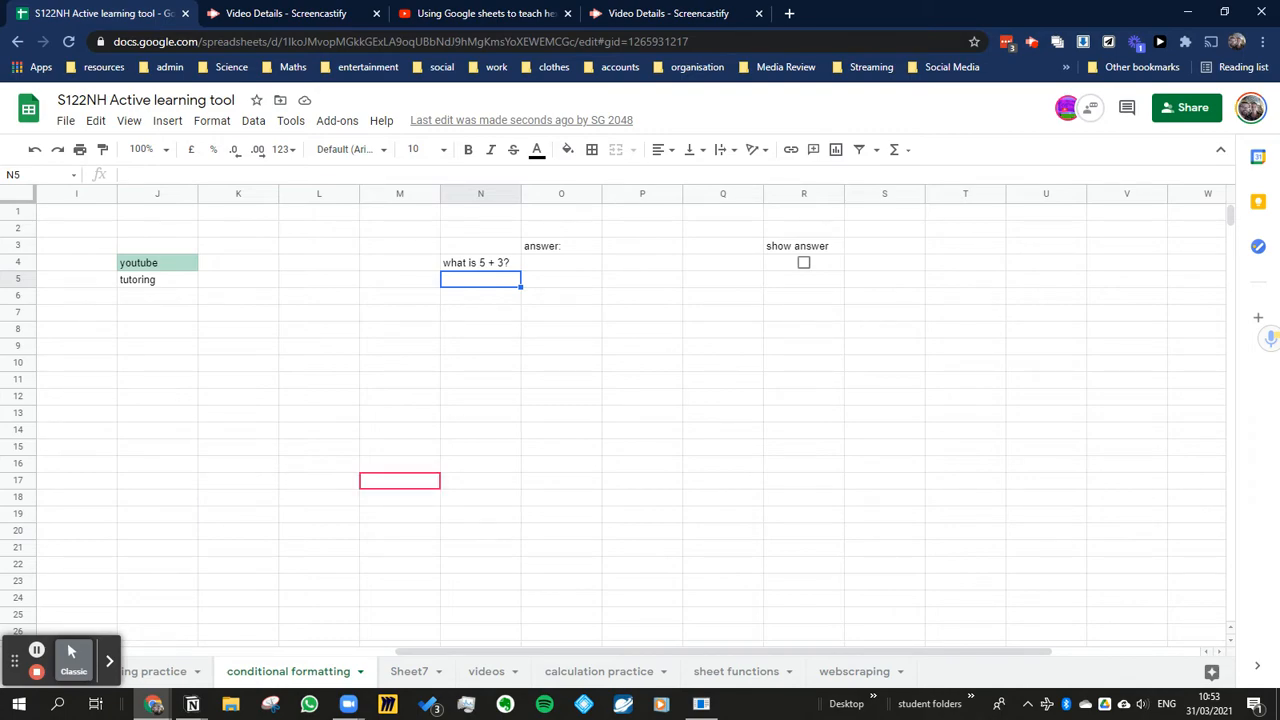
type("What colour is the sky?")
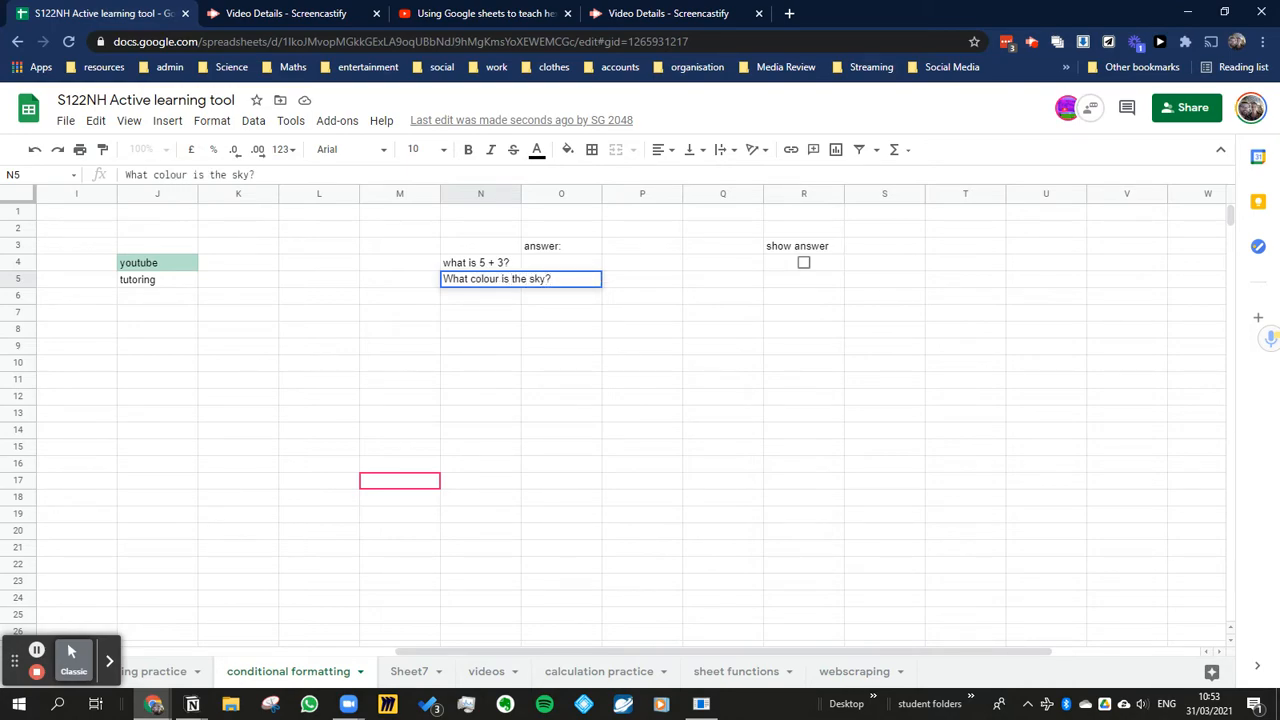
key("Return")
key("Up")
key("Right")
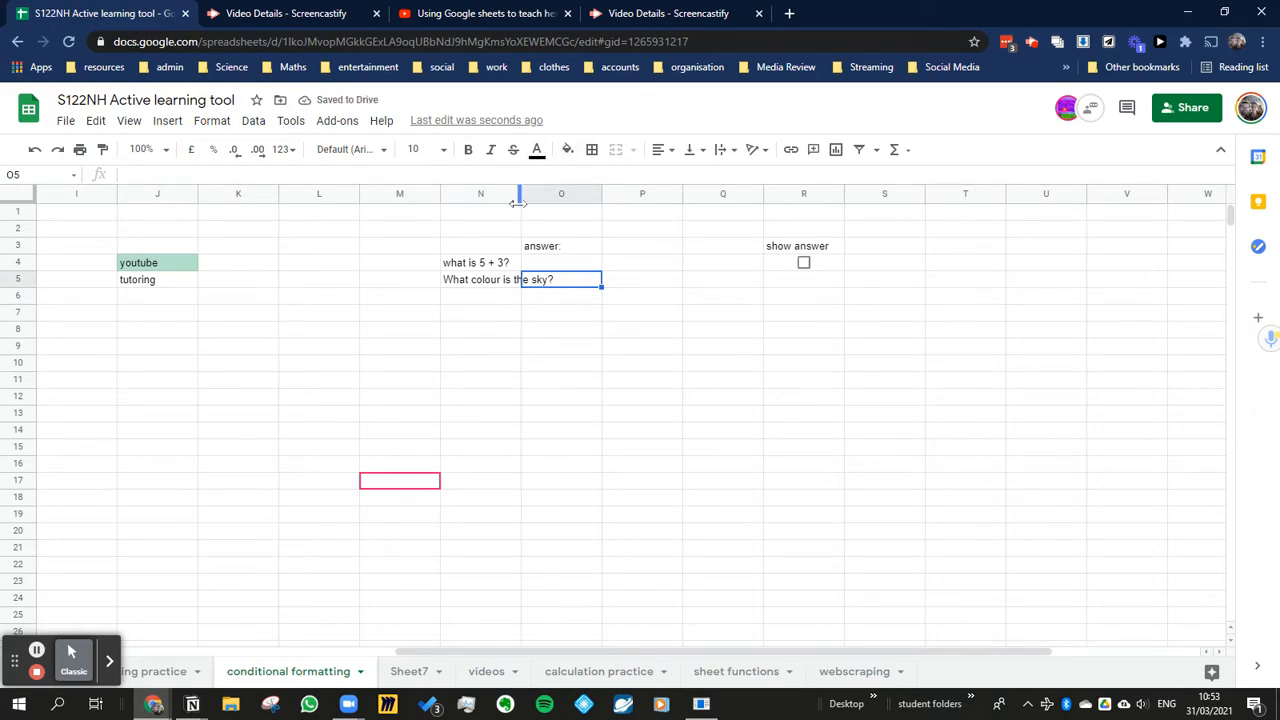
left_click_drag(517, 203, 557, 204)
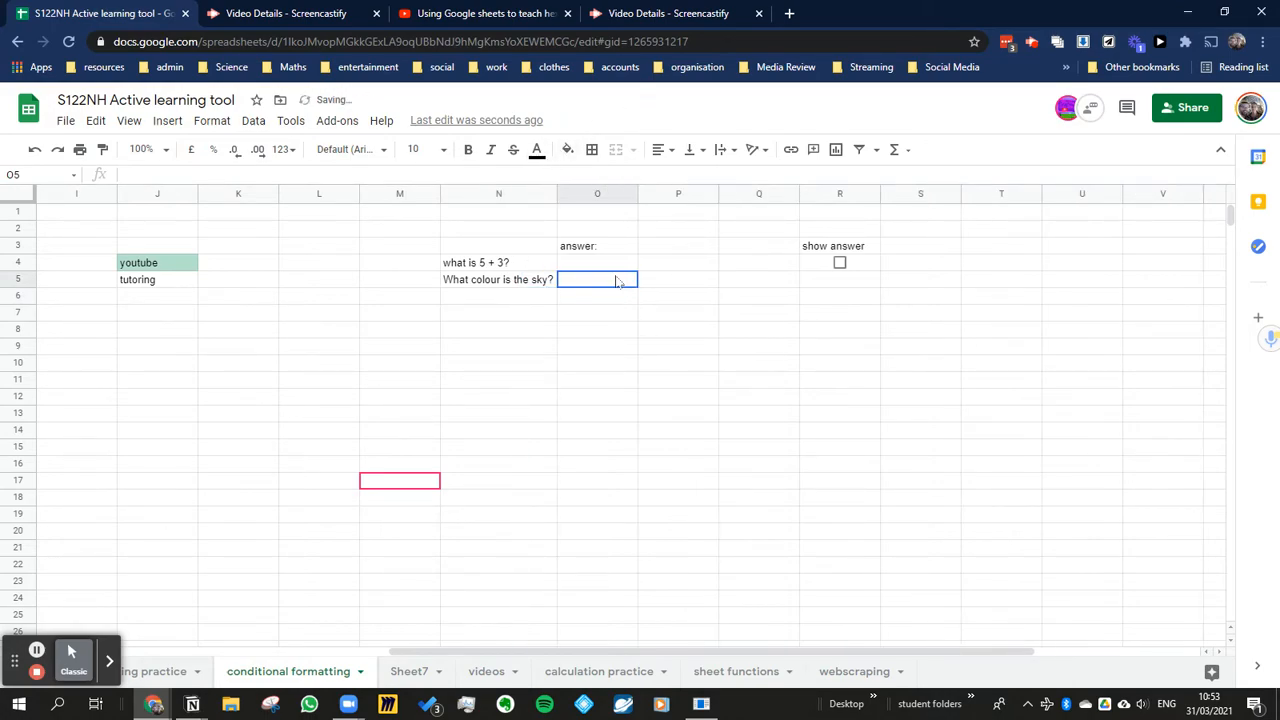
- Enter "red" as the answer in cell O5, and check the marking formula in P4
type("red")
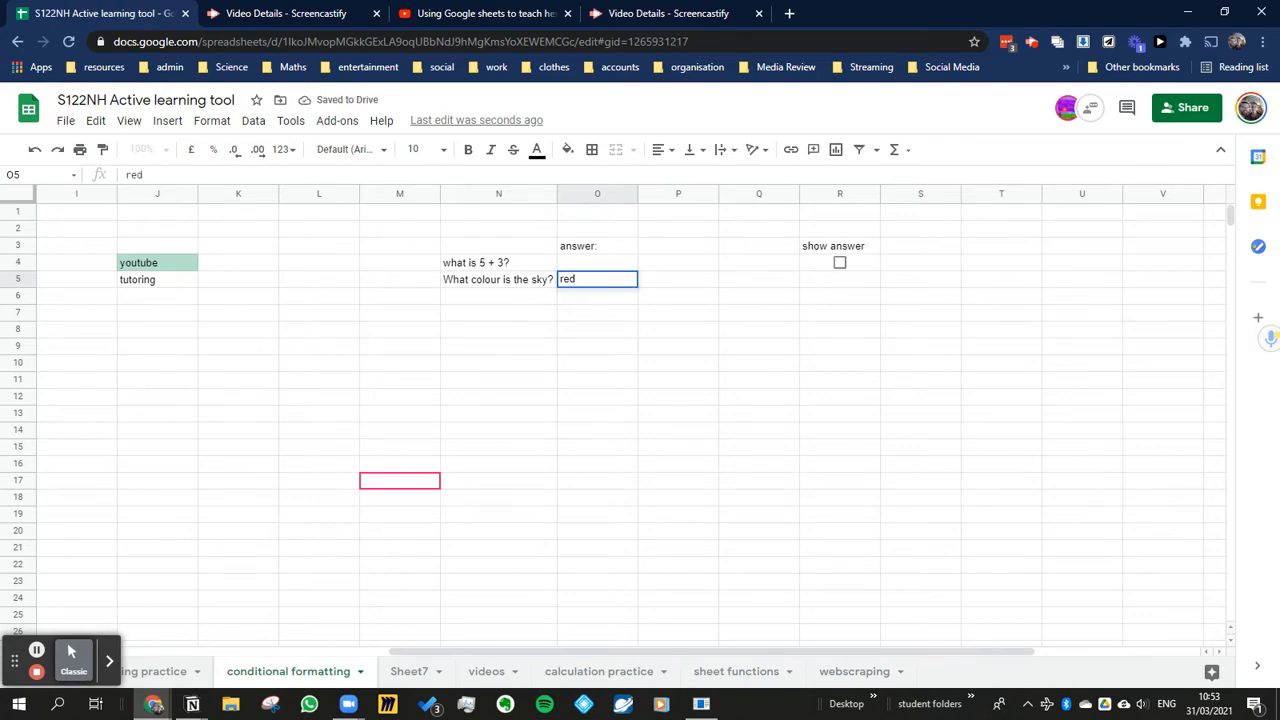
key("Return")
key("Right")
key("Up")
key("Up")
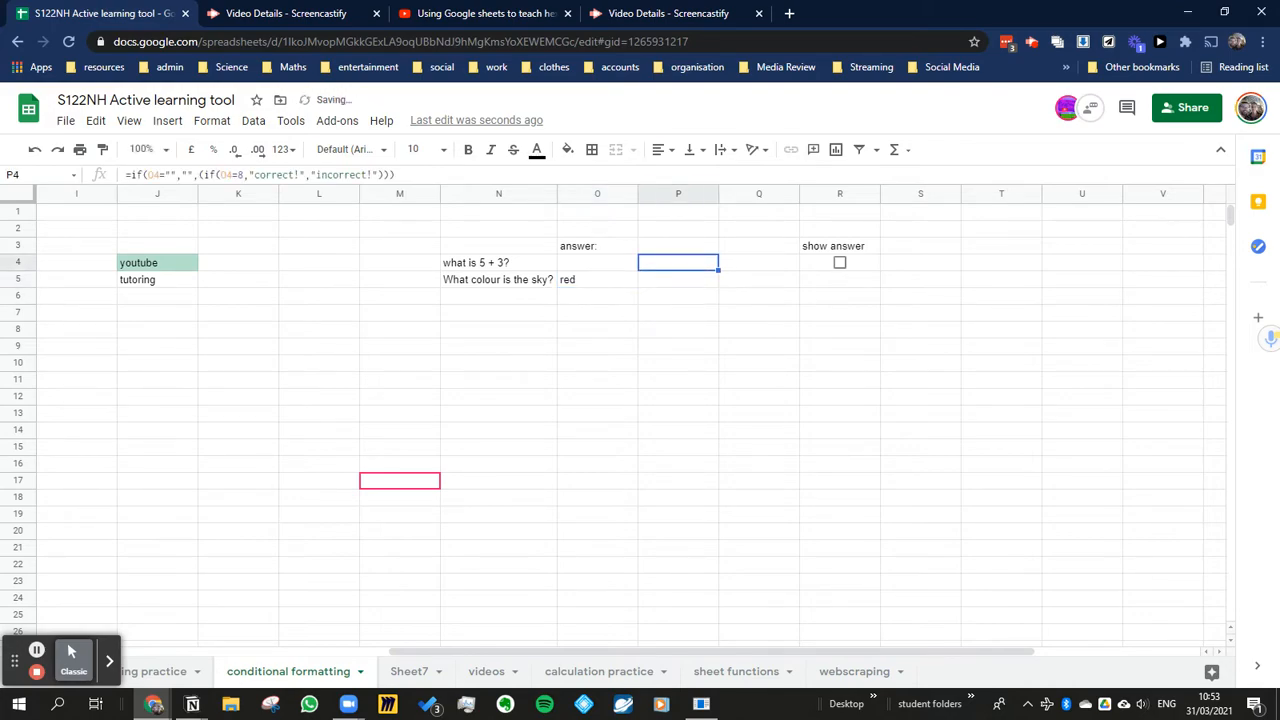
key("Down")
key("Left")
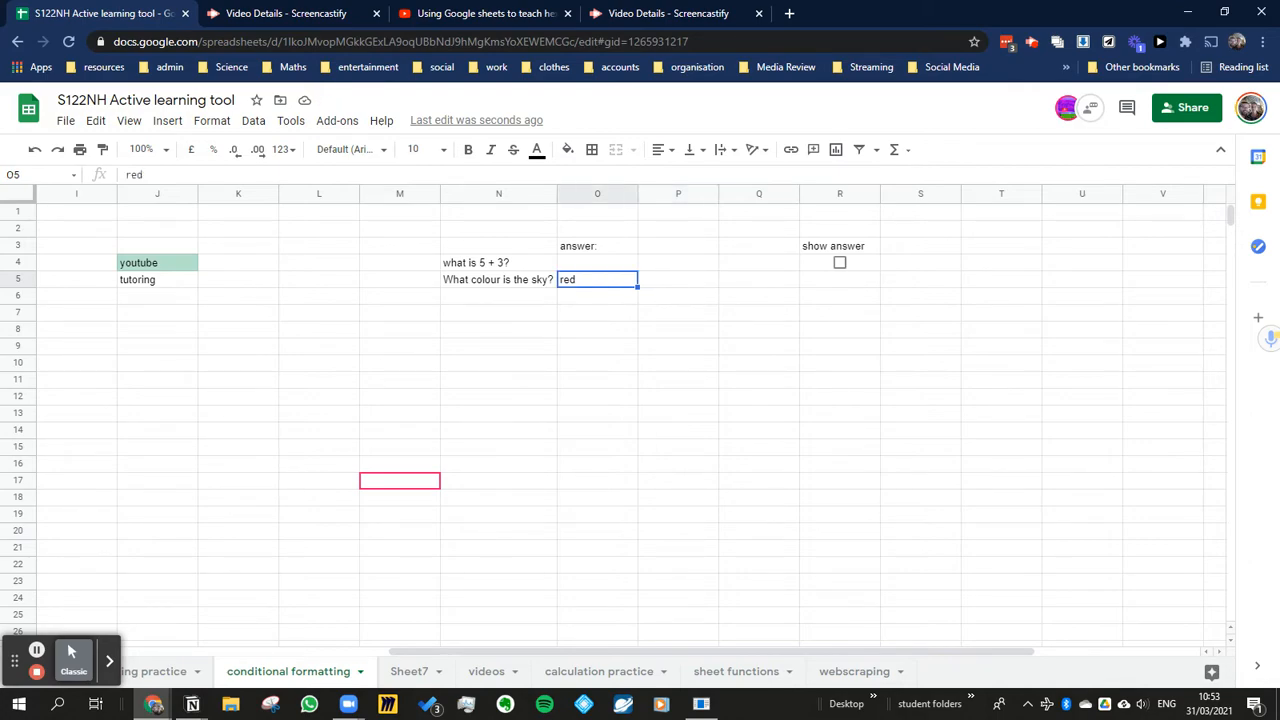
key("Right")
key("Right")
key("Right")
key("Left")
key("Left")
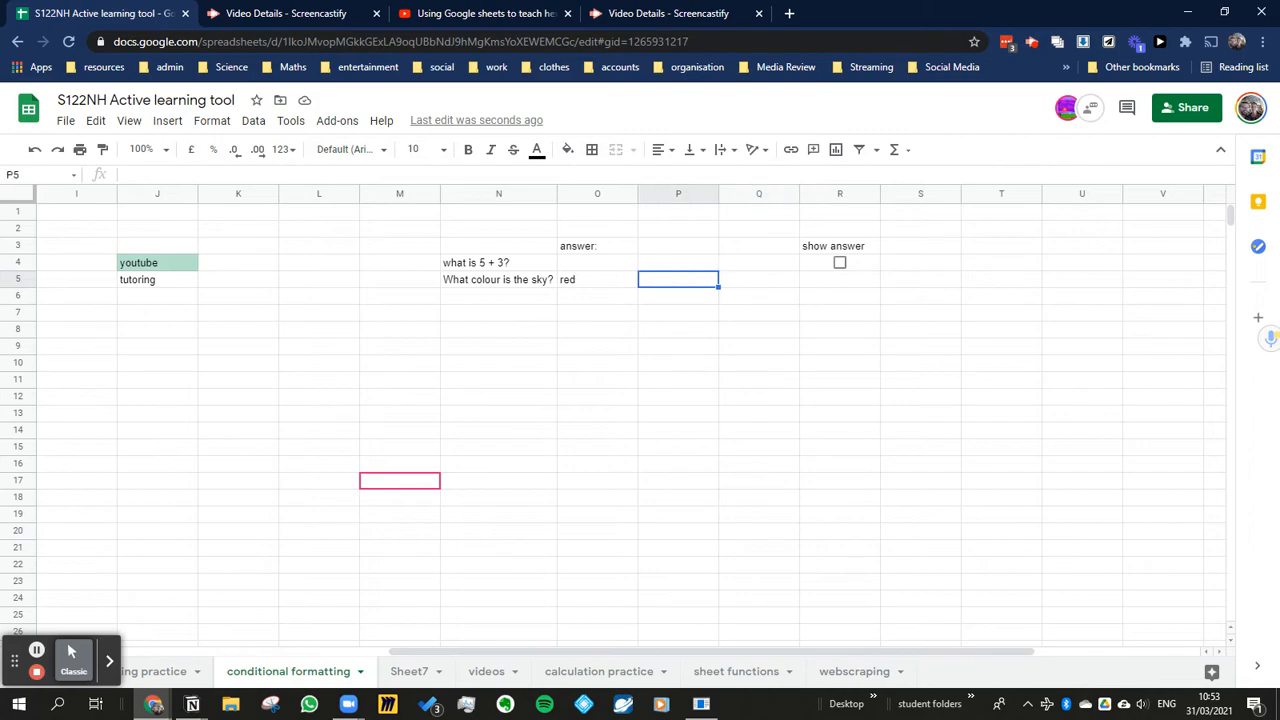
- Add a conditional format rule to answer cell O5 with the custom formula =05="blue" and the default green style
left_click(588, 283)
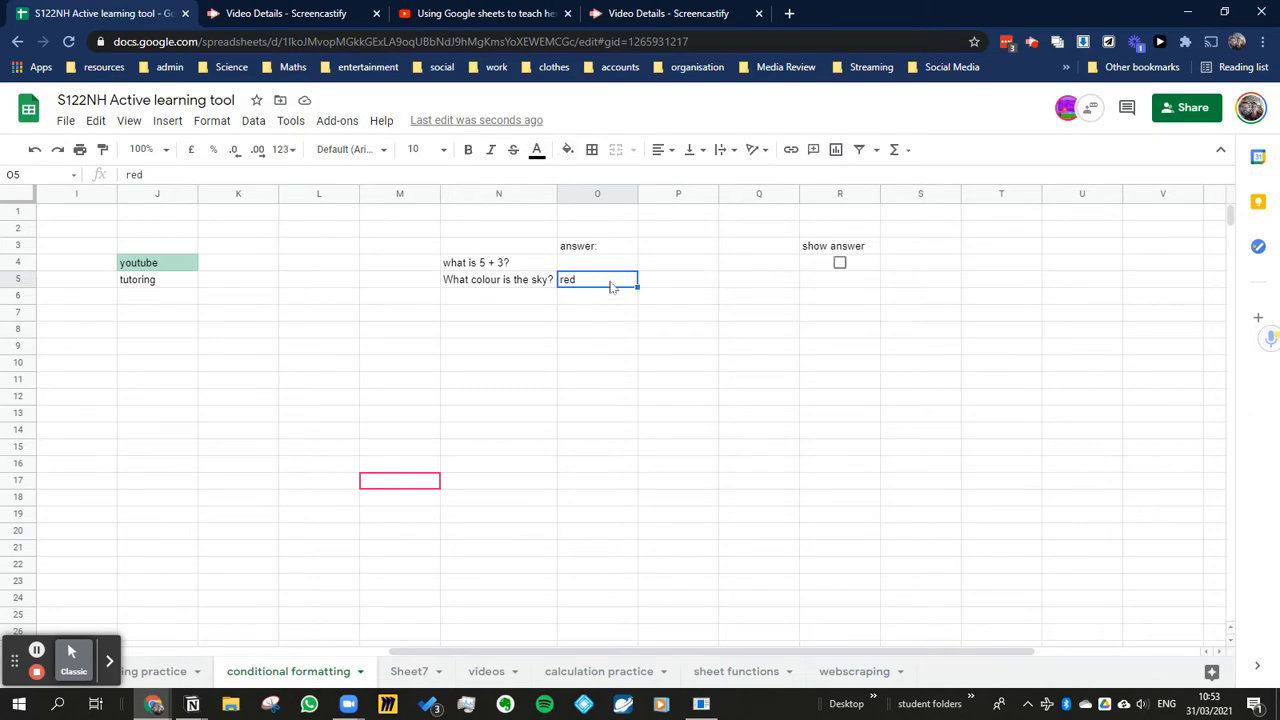
right_click(612, 287)
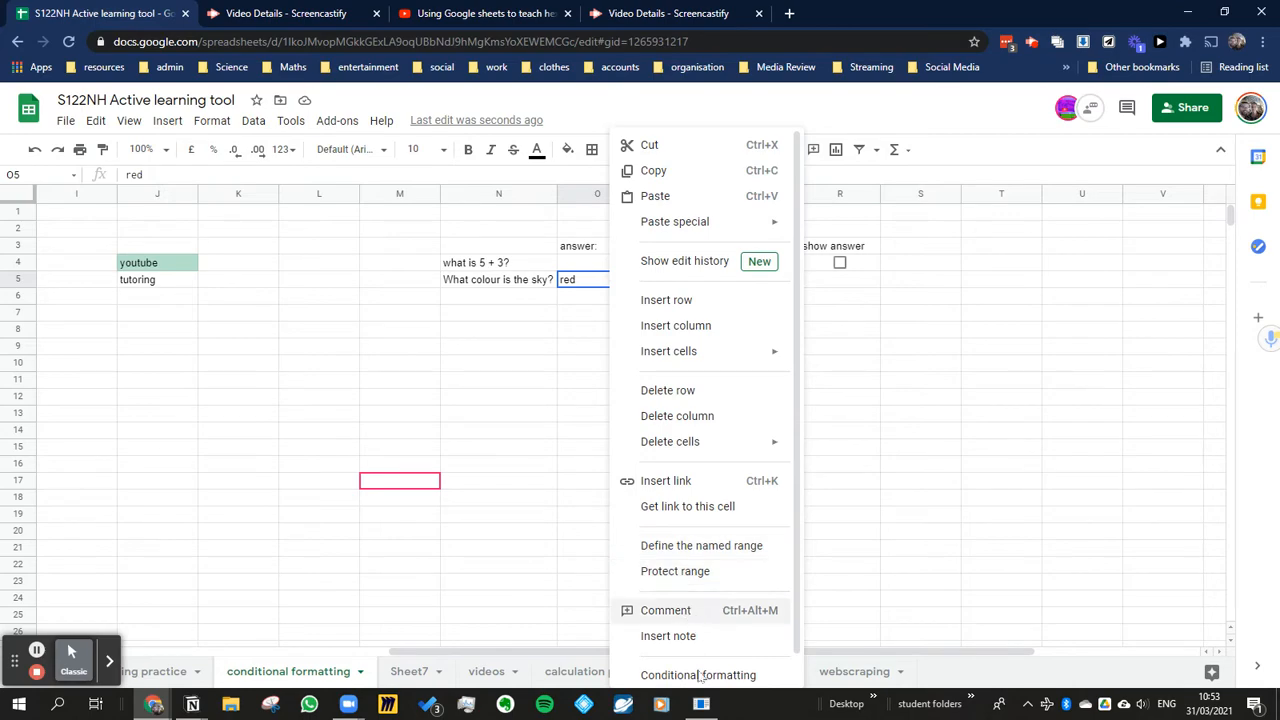
left_click(700, 676)
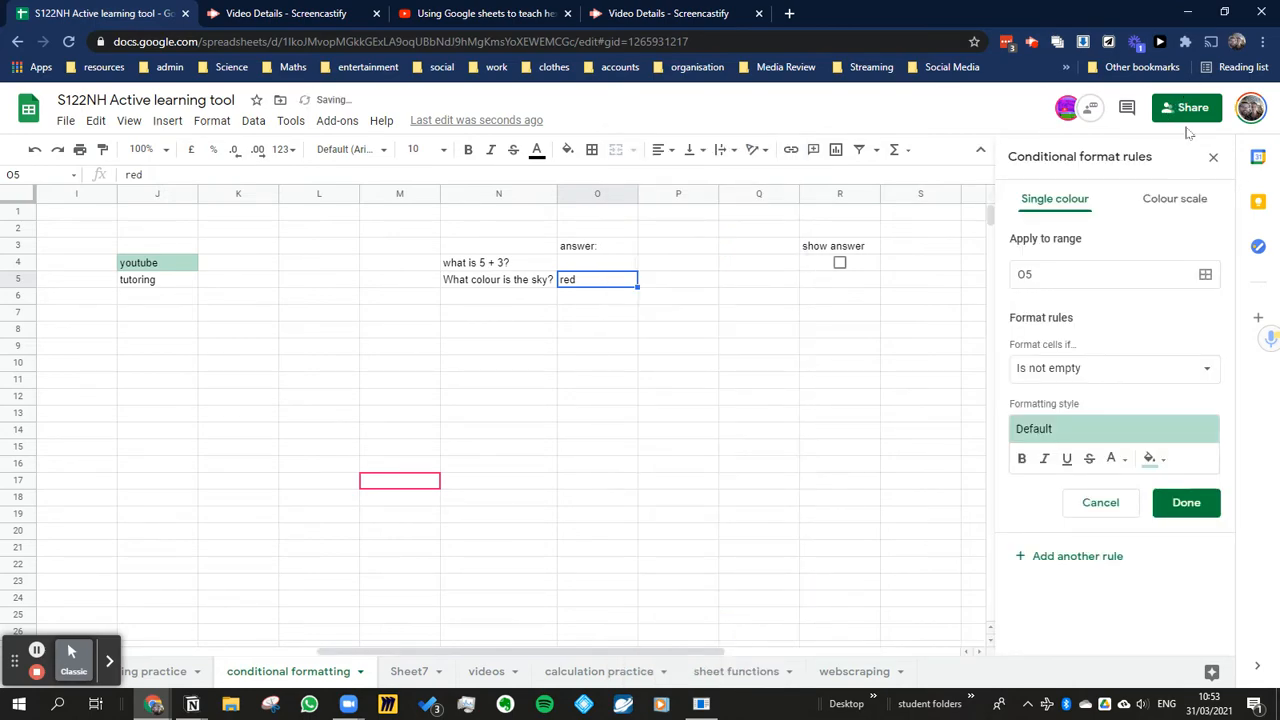
left_click(1090, 368)
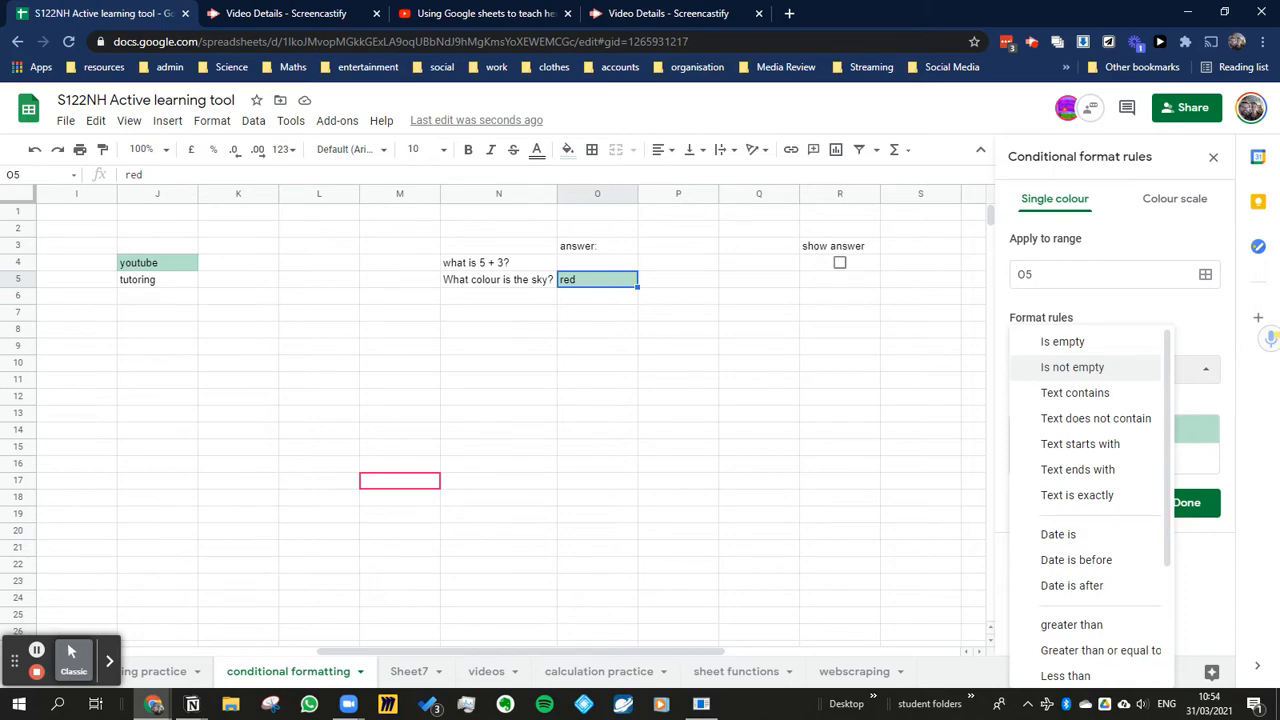
left_click(1123, 274)
left_click(1126, 374)
scroll(1089, 569, "down", 3)
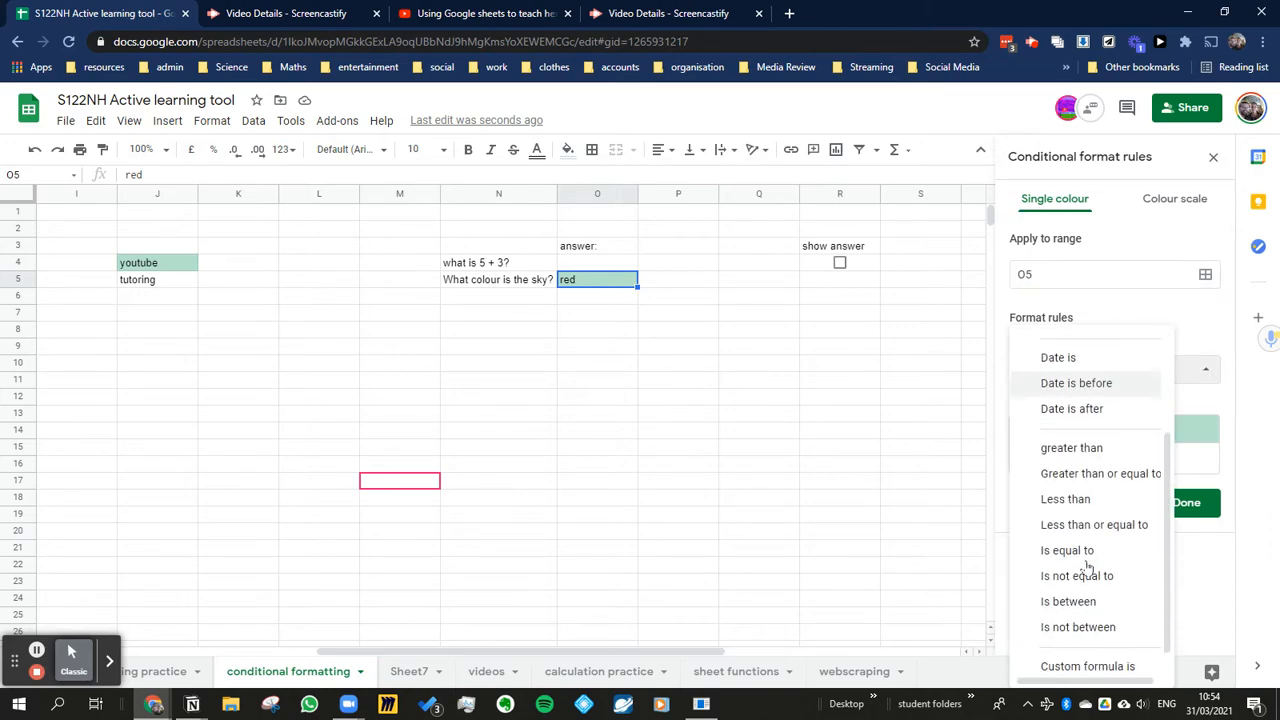
left_click(1088, 653)
left_click(1102, 406)
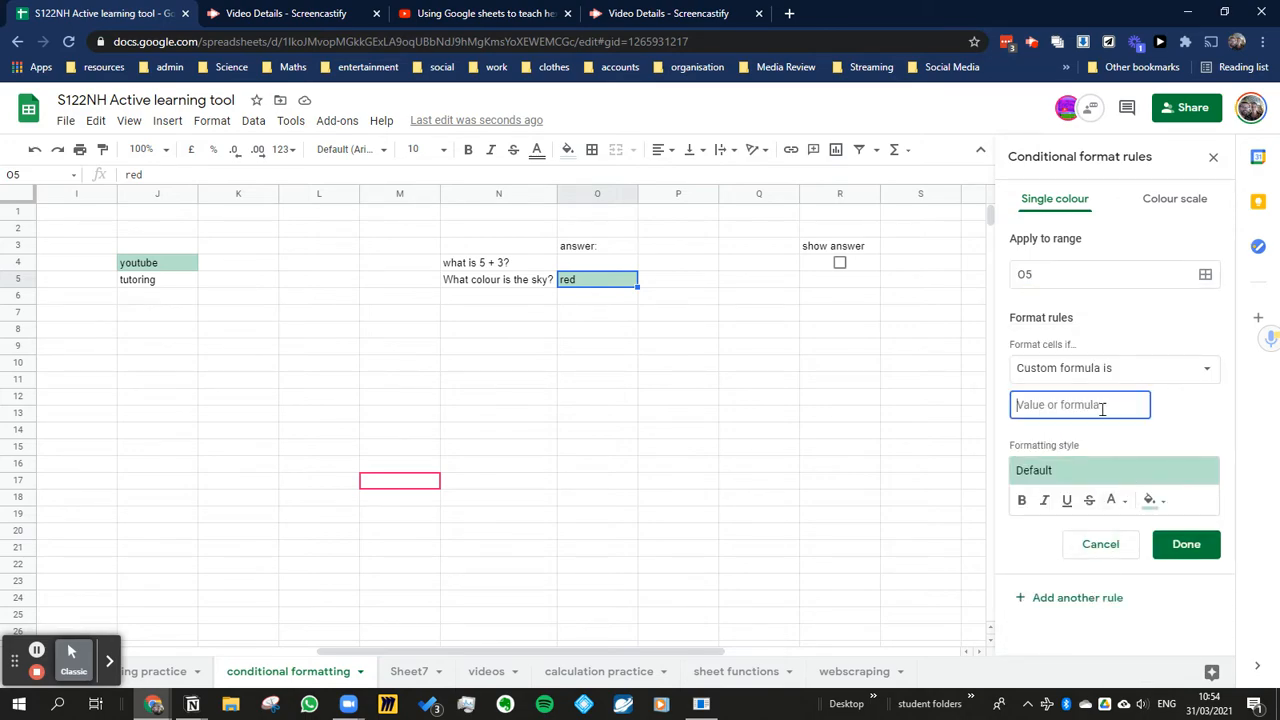
type("=O5=")
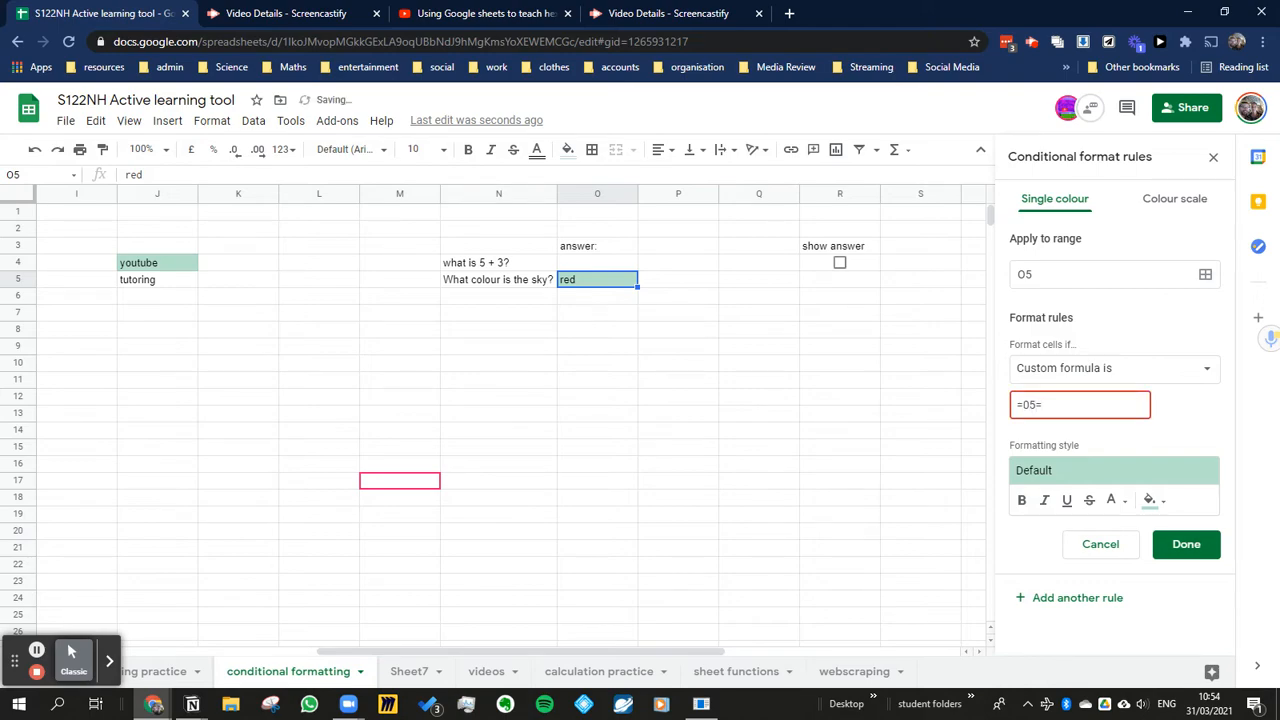
type("\"blue\"")
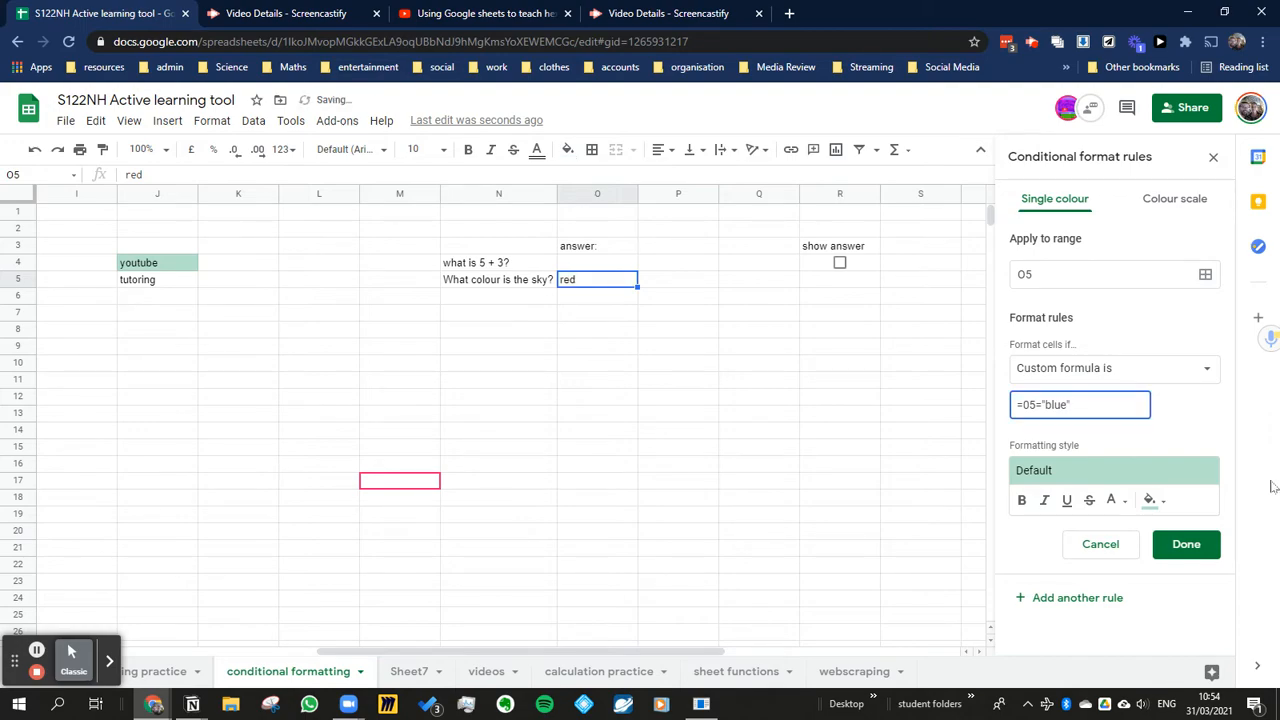
left_click(1197, 541)
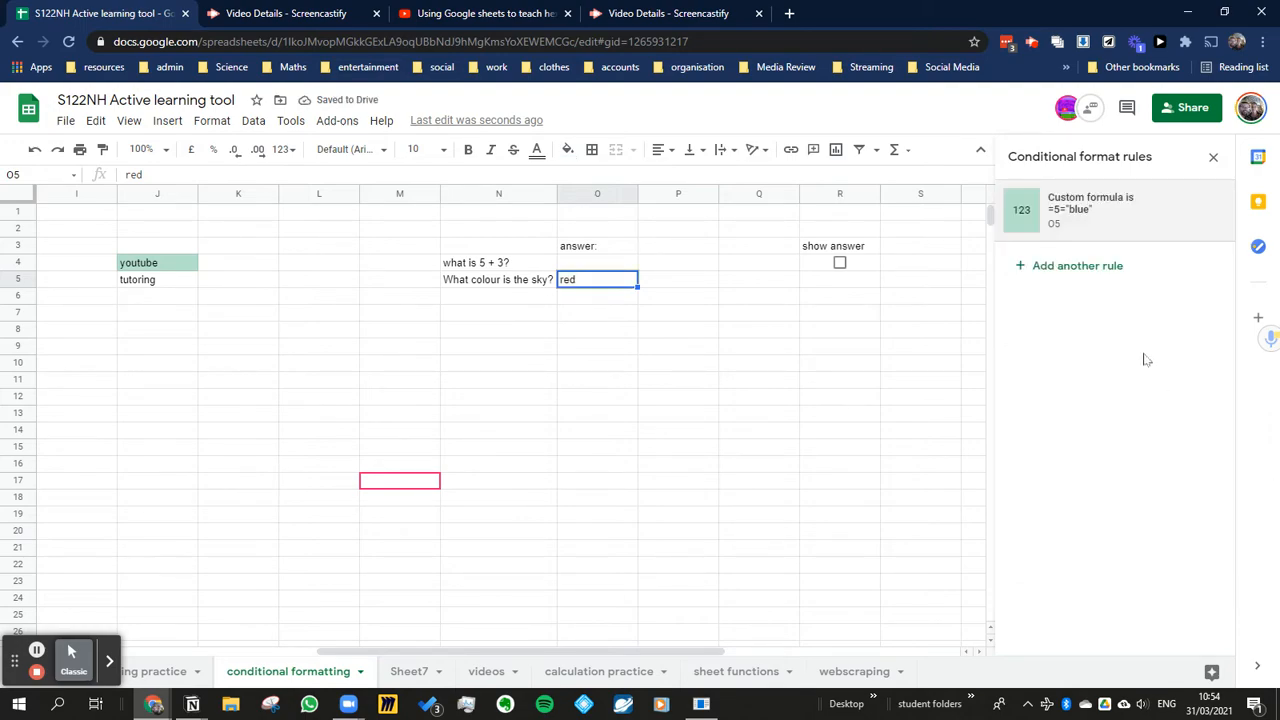
- Add a second conditional format rule for cell O5 with the custom formula =if(and(o5<>"",o5<>"blue")
left_click(1083, 273)
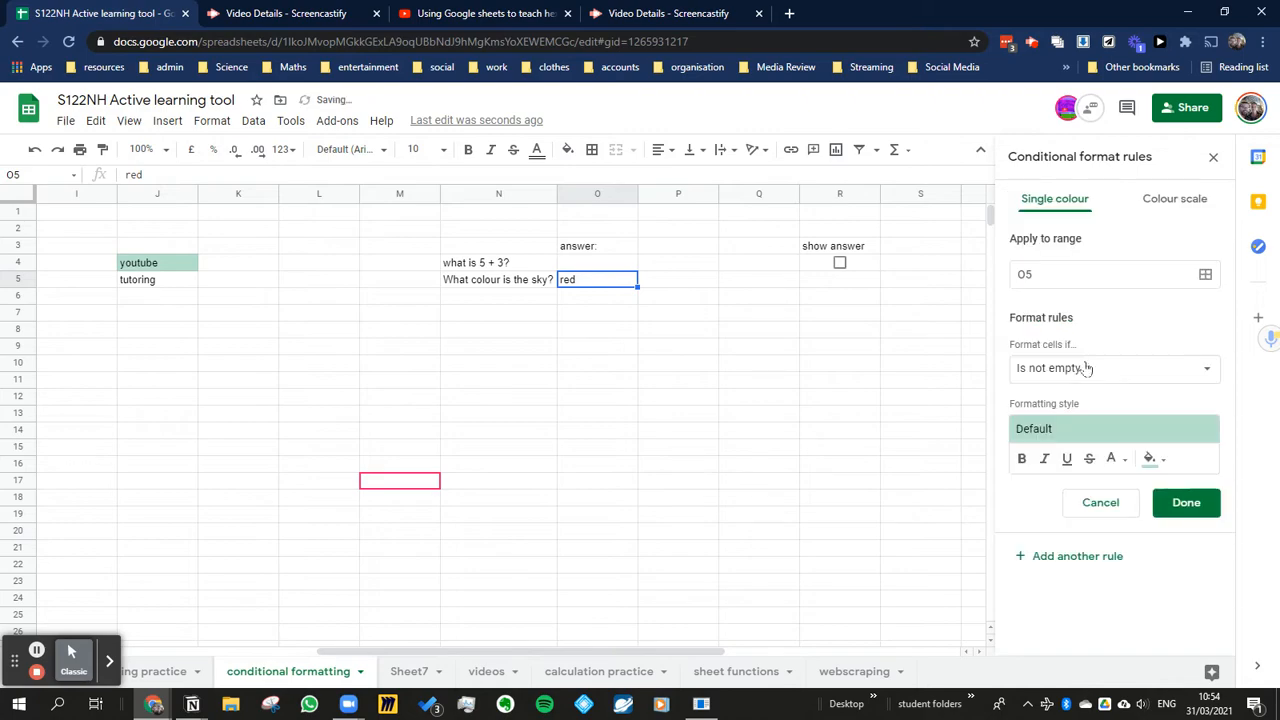
left_click(1088, 375)
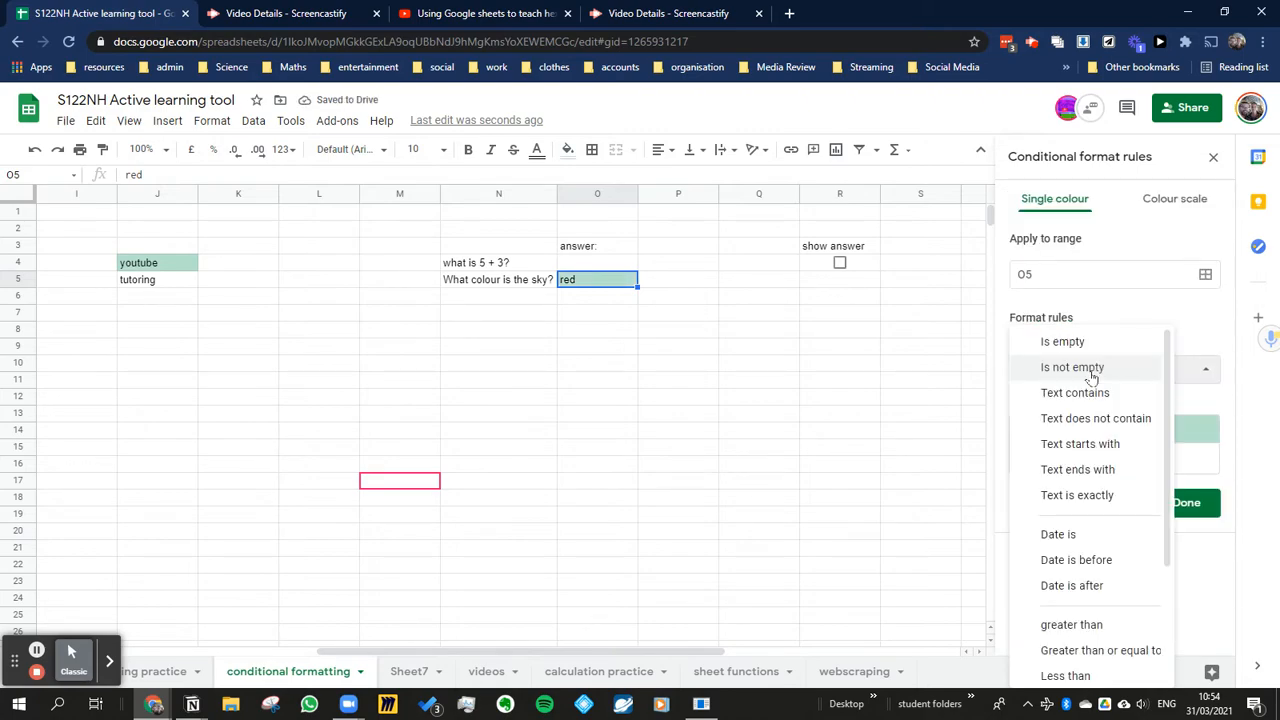
scroll(1100, 430, "down", 3)
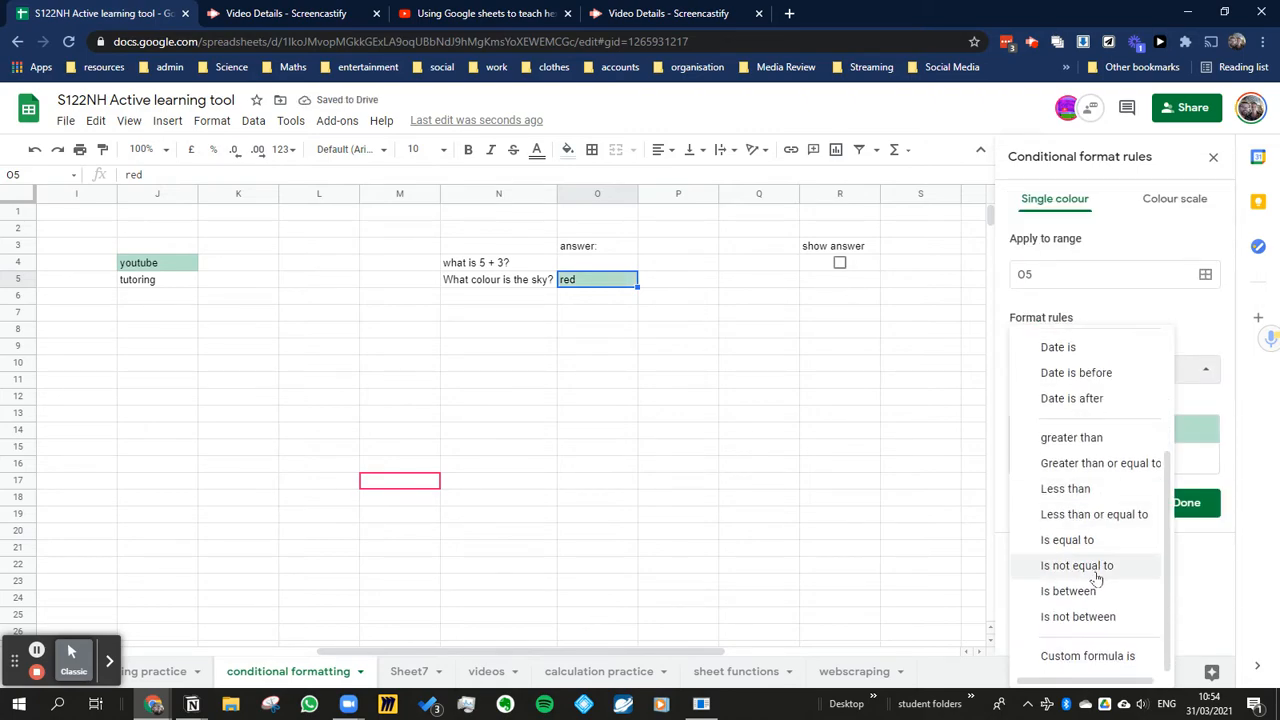
left_click(1098, 656)
left_click(1081, 405)
type("i")
key("BackSpace")
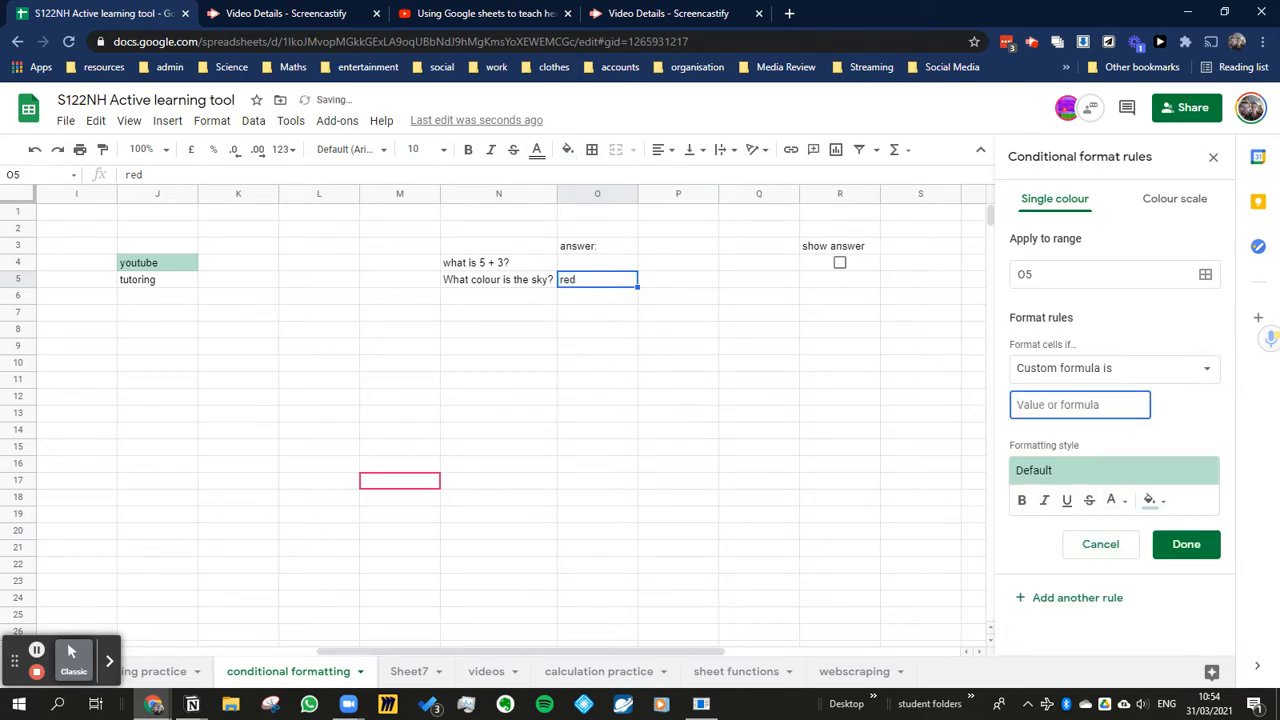
type("=if(")
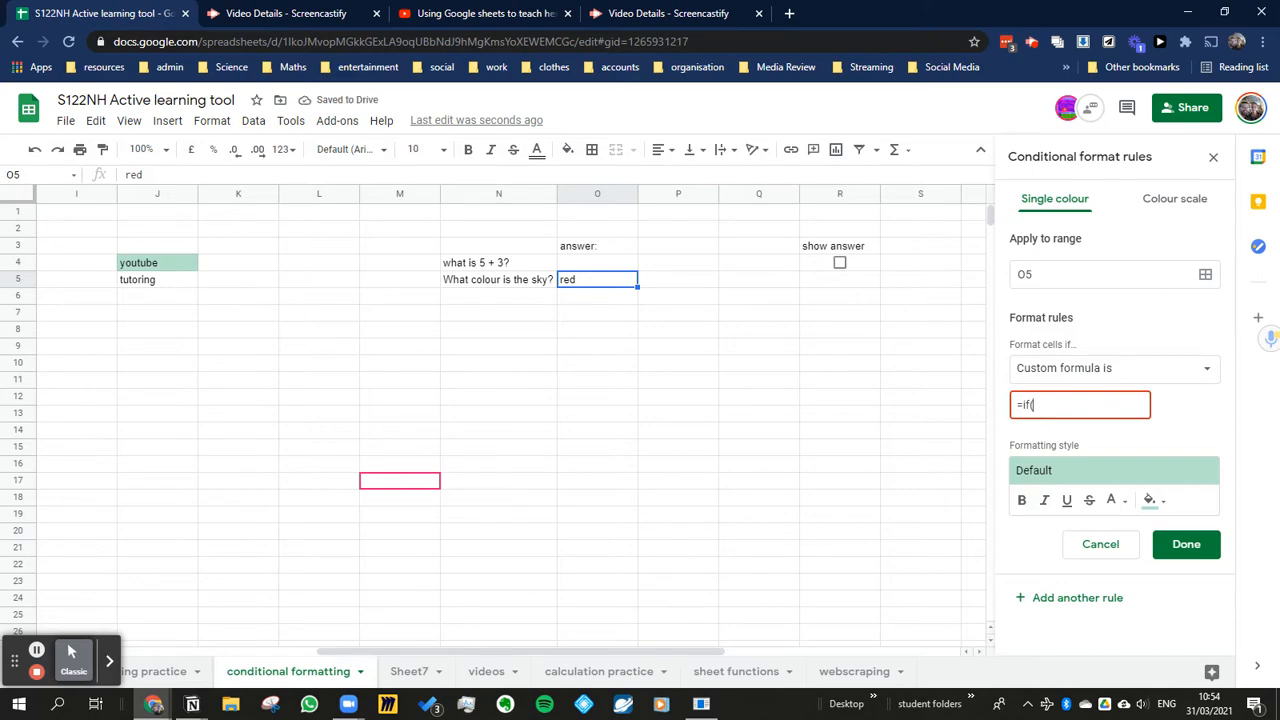
type("and(o5<>")
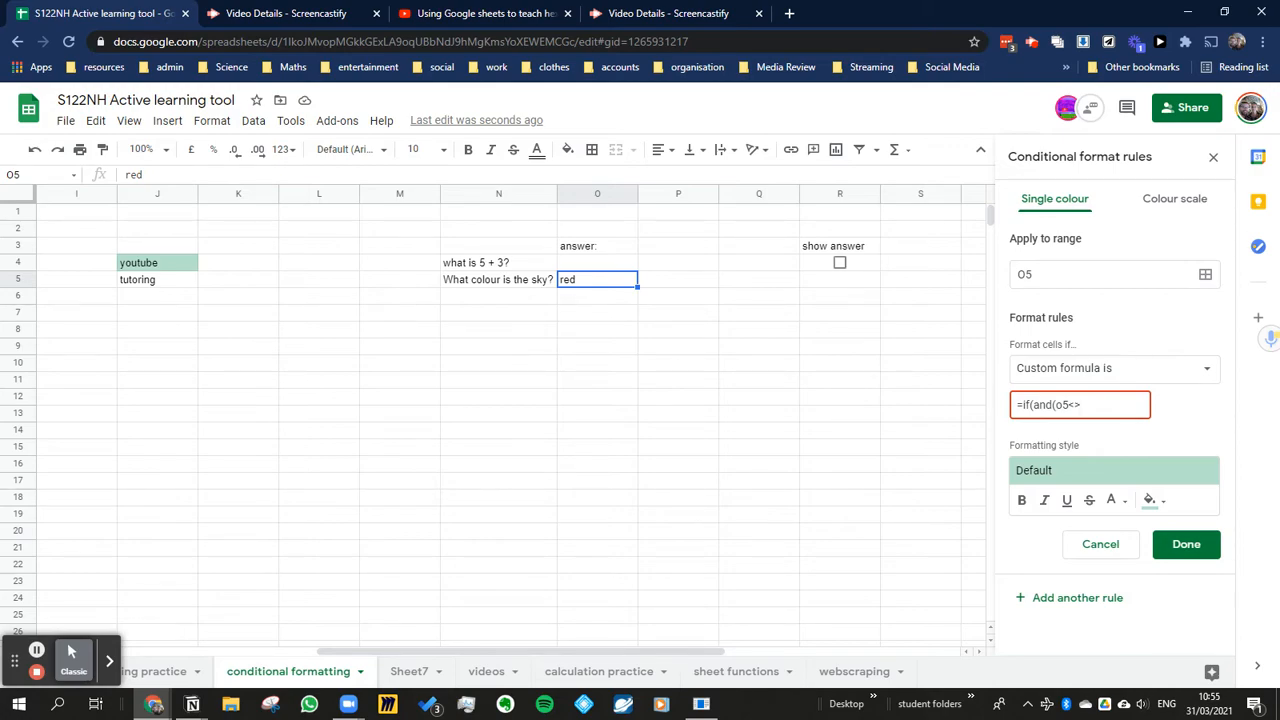
type("\"\",o5<>\"blue\")")
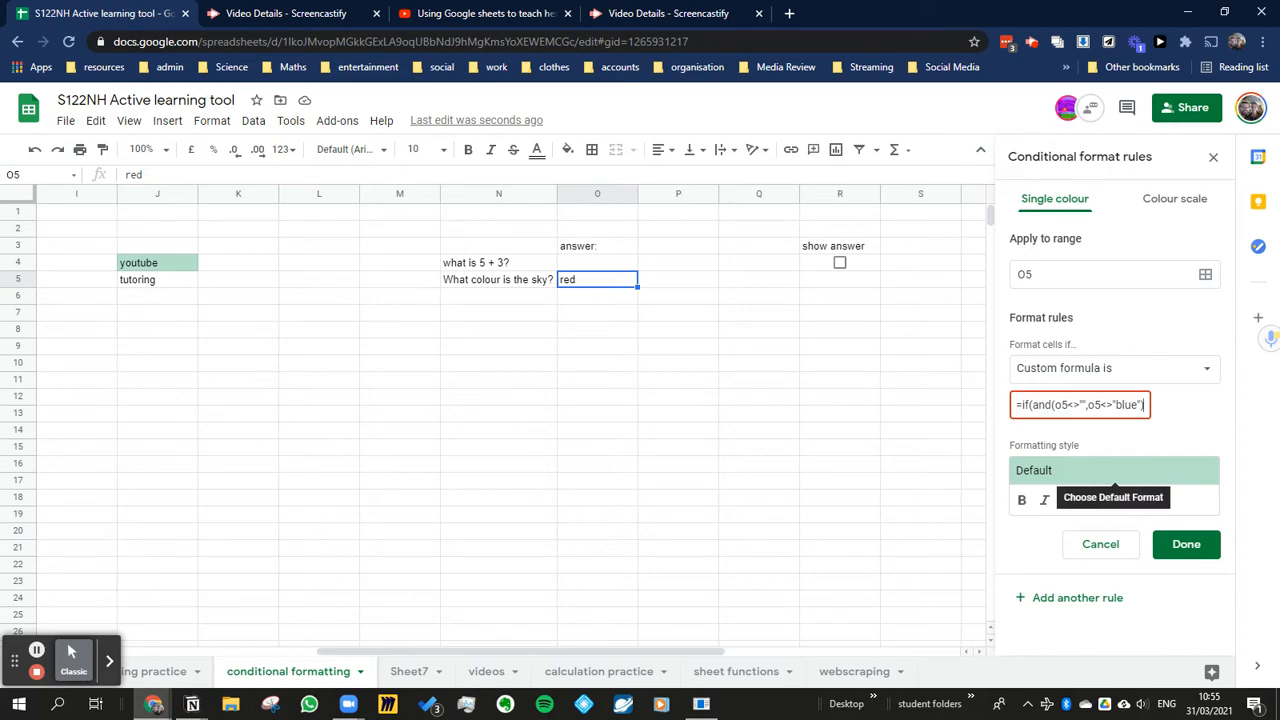
type(")")
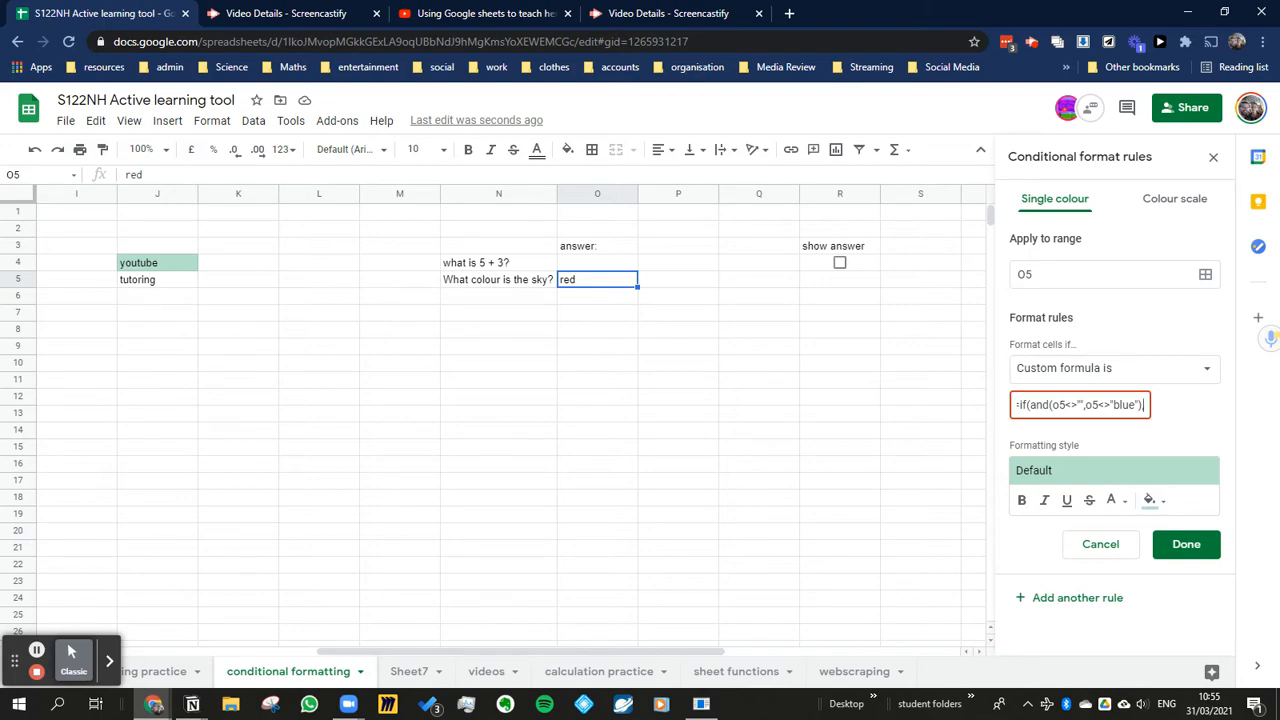
- Give the new O5 rule the default light red fill style
left_click(1152, 500)
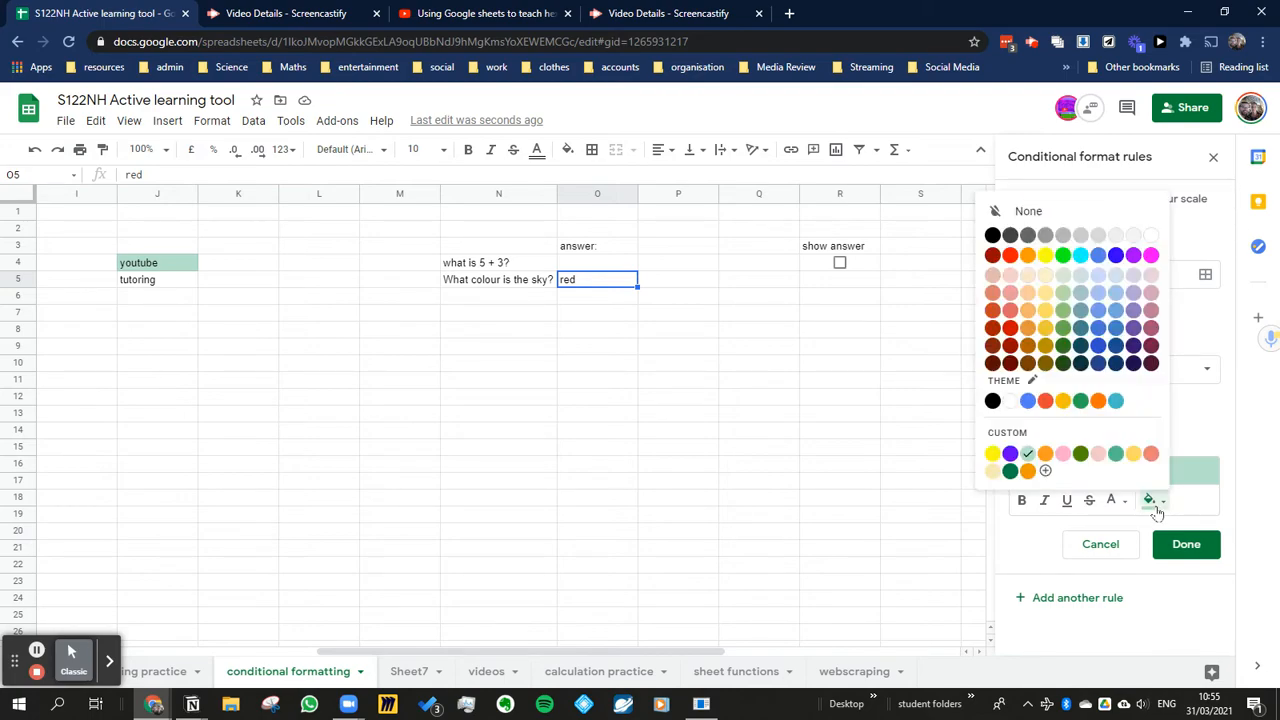
left_click(1195, 480)
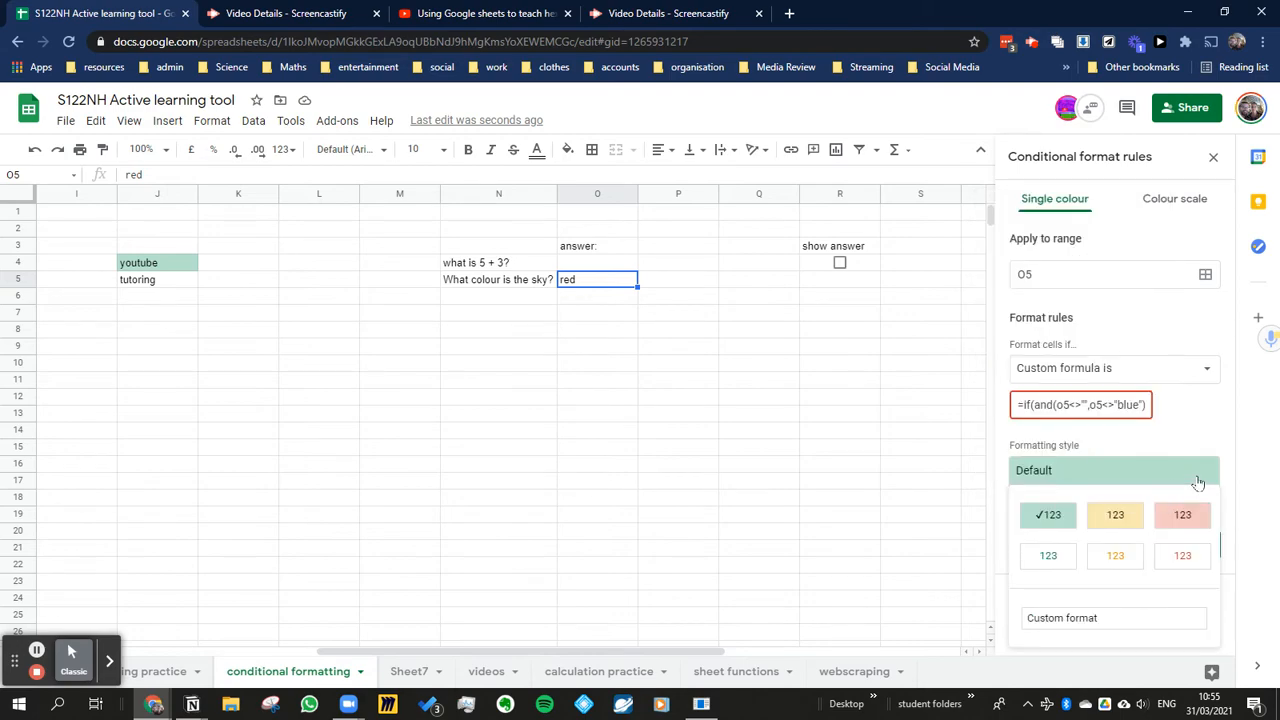
left_click(1183, 515)
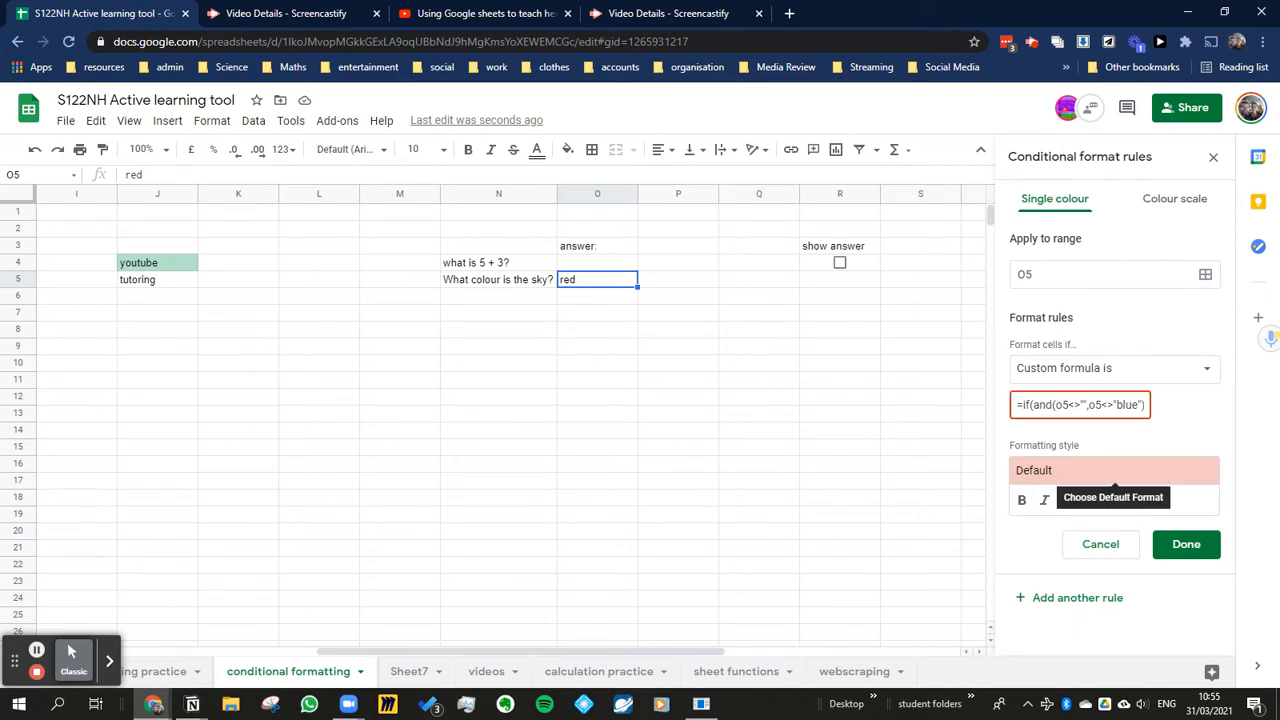
- Remove the IF wrapper so the rule's formula reads =and(o5<>"",o5<>"blue"), and save the rule with cell O5 cleared
left_click(1146, 404)
type(",")
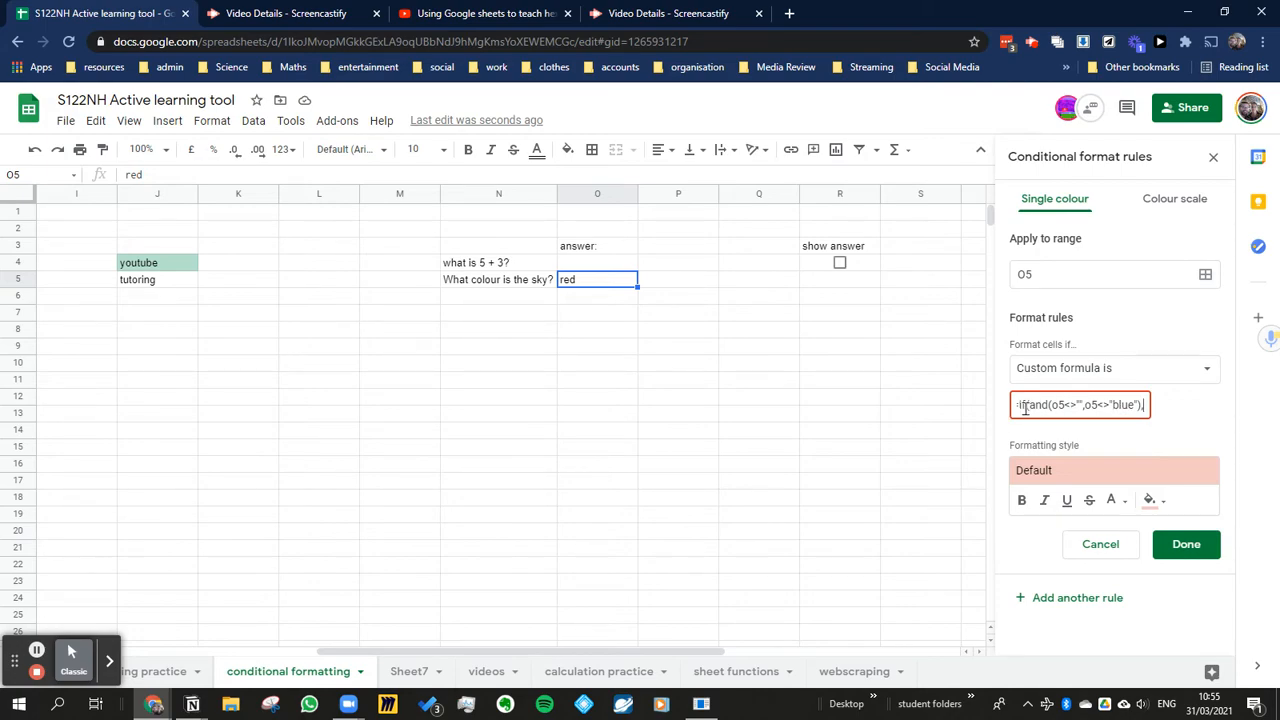
key("BackSpace")
left_click(1028, 405)
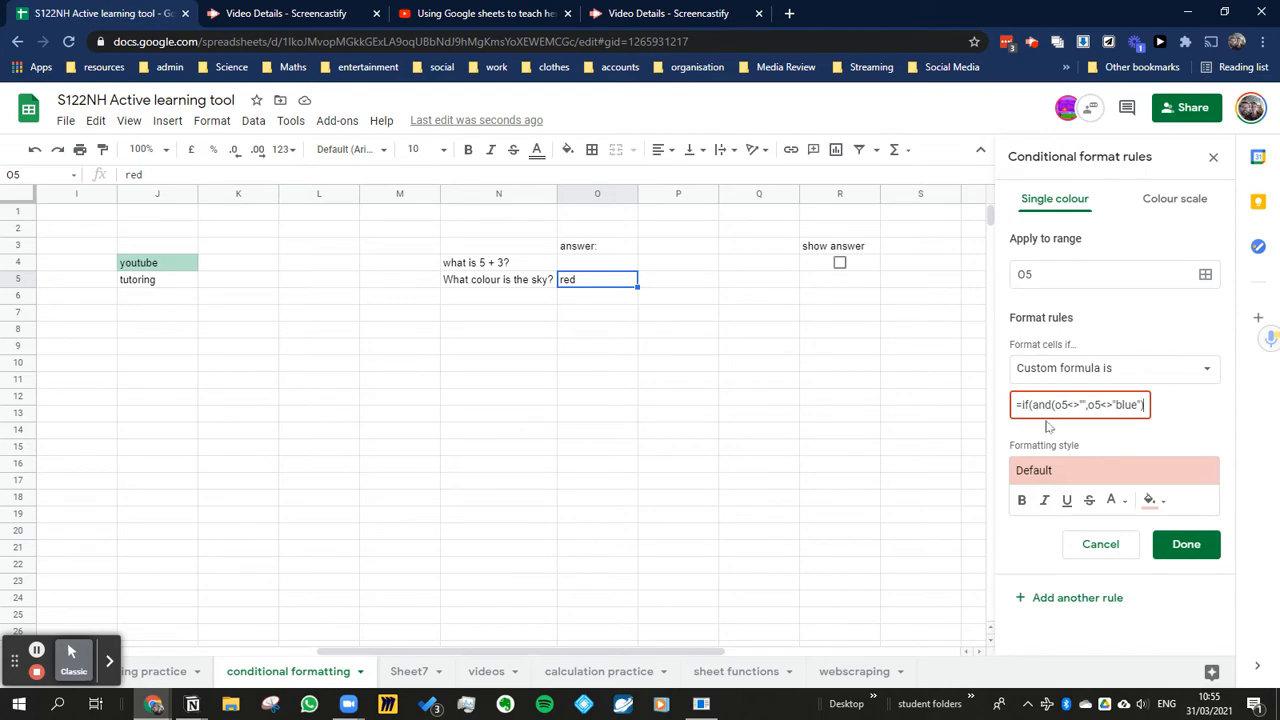
key("BackSpace")
key("BackSpace")
key("BackSpace")
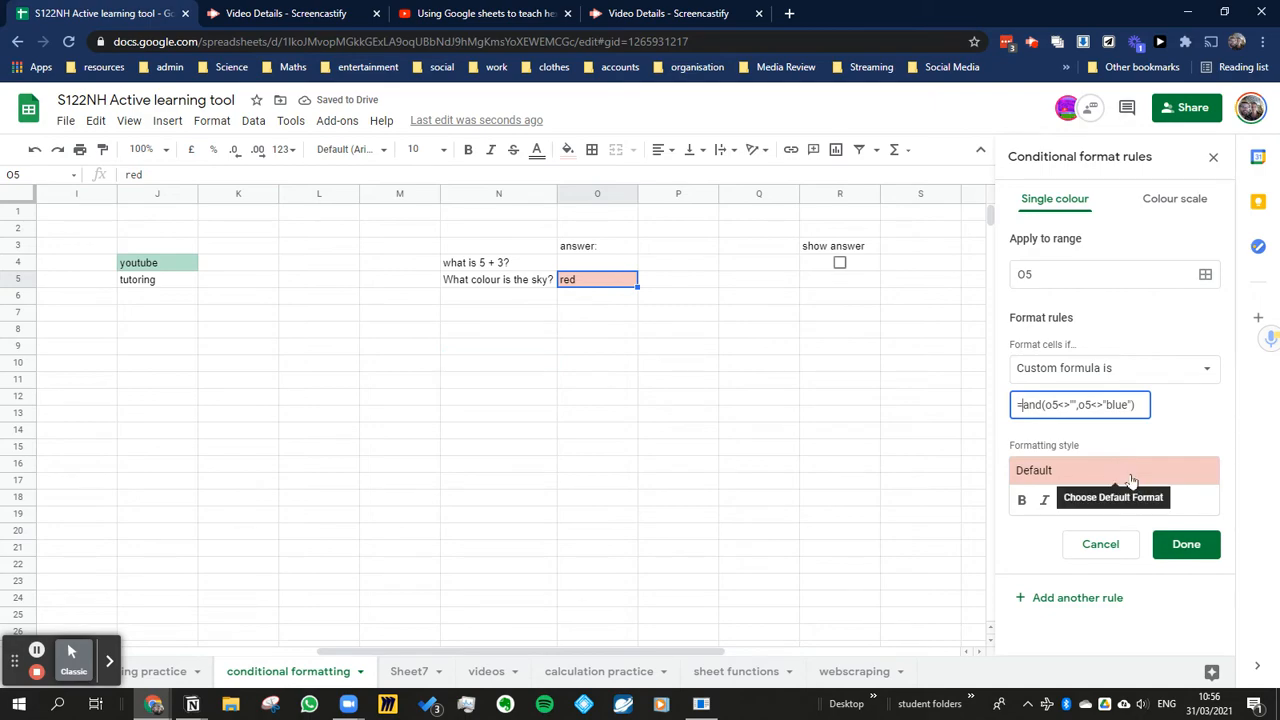
key("Delete")
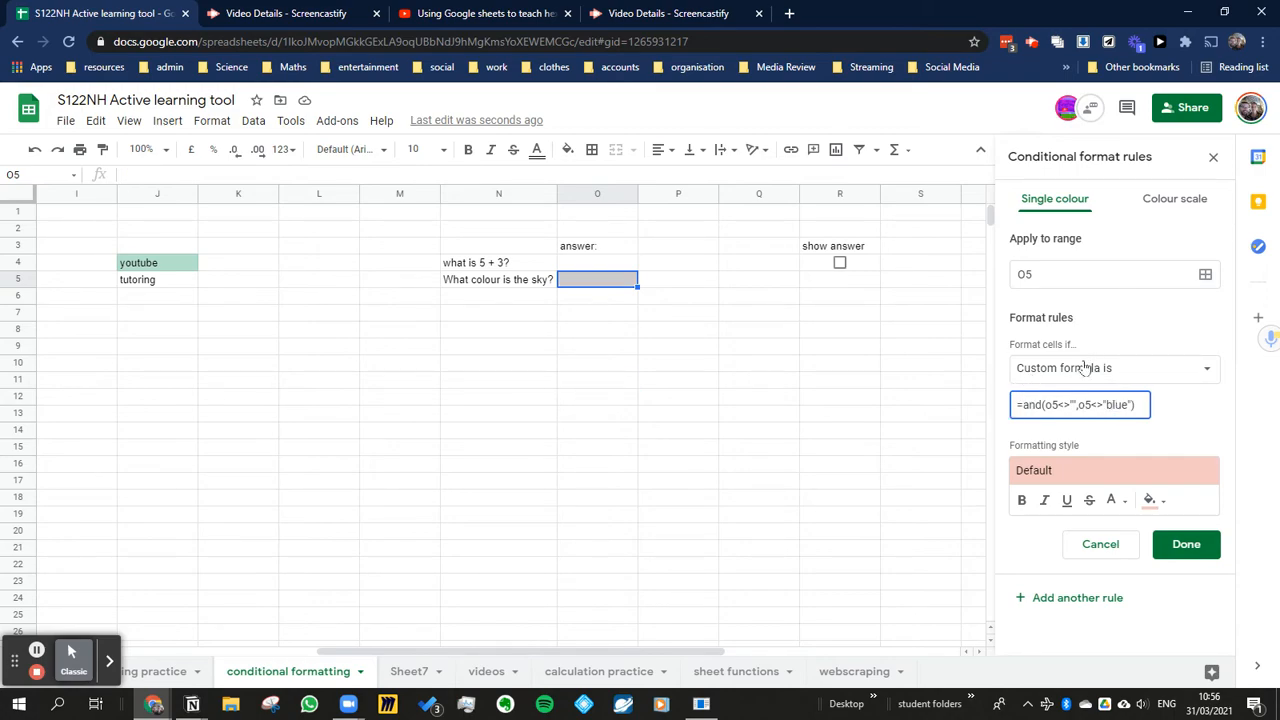
left_click(1187, 546)
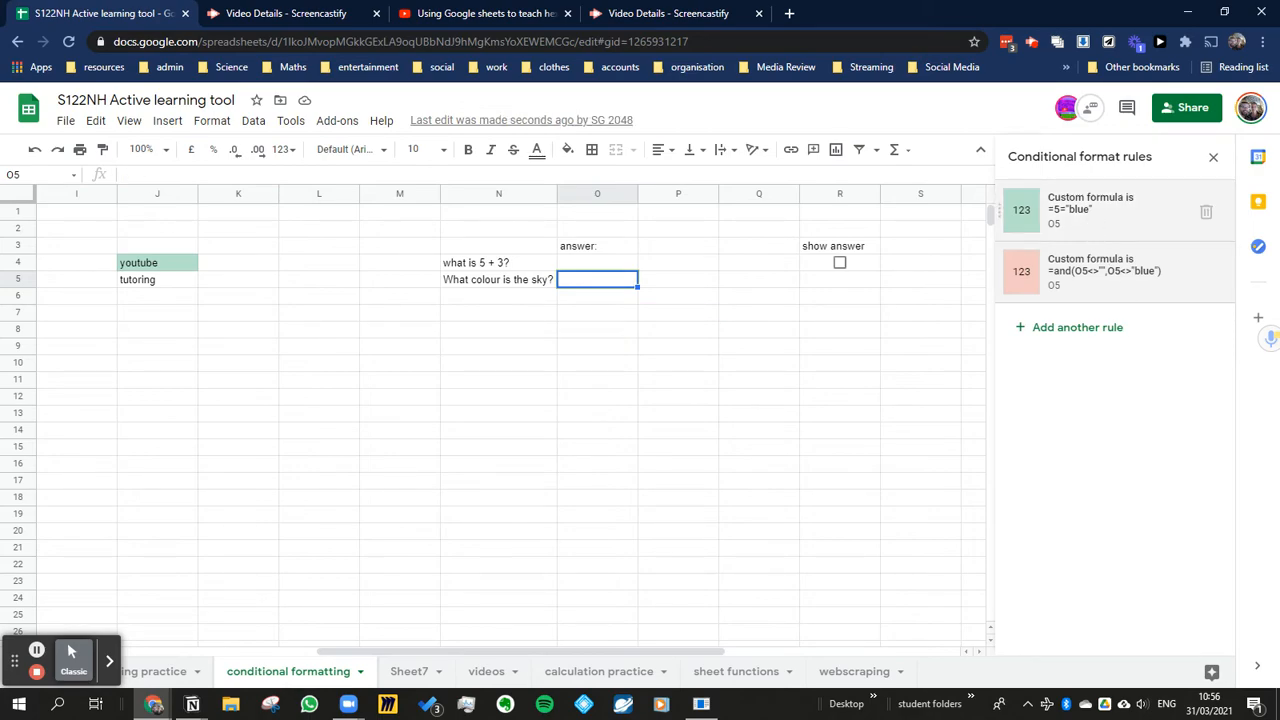
- Correct the green rule's custom formula to =o5="blue", and test it with the answer "blue" in O5 before clearing the cell
left_click(1092, 327)
left_click(1025, 404)
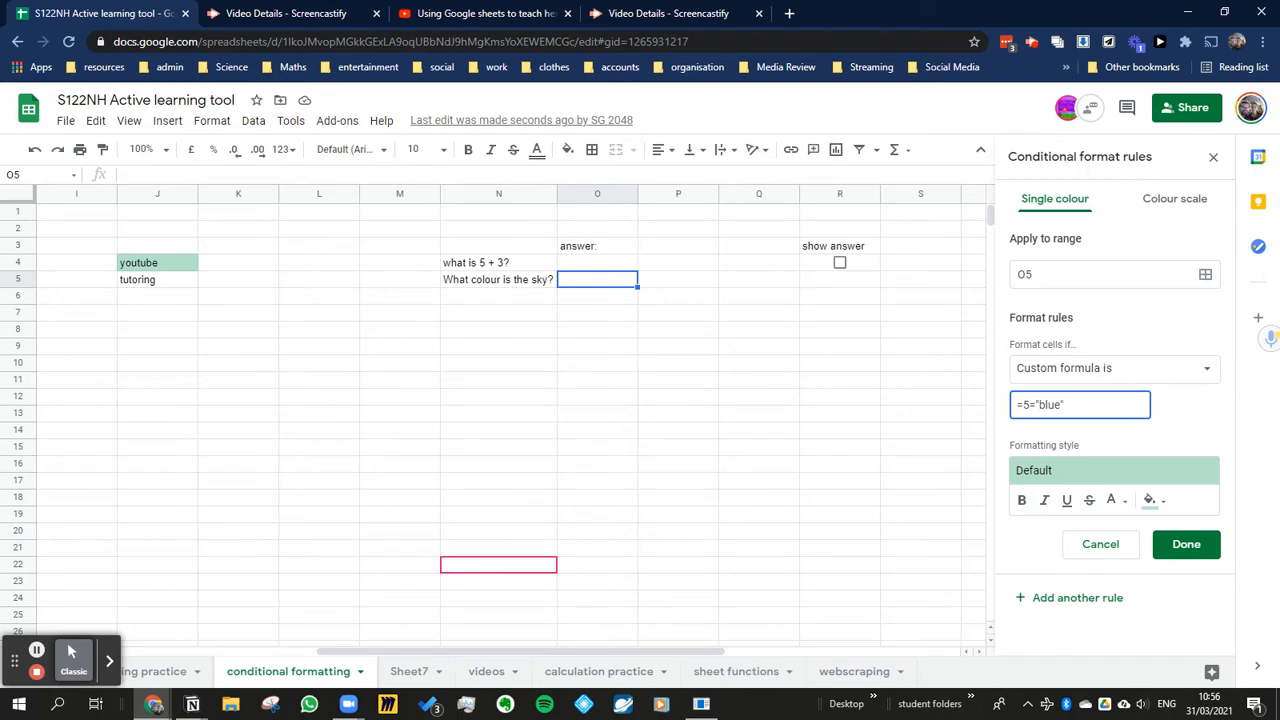
type("o")
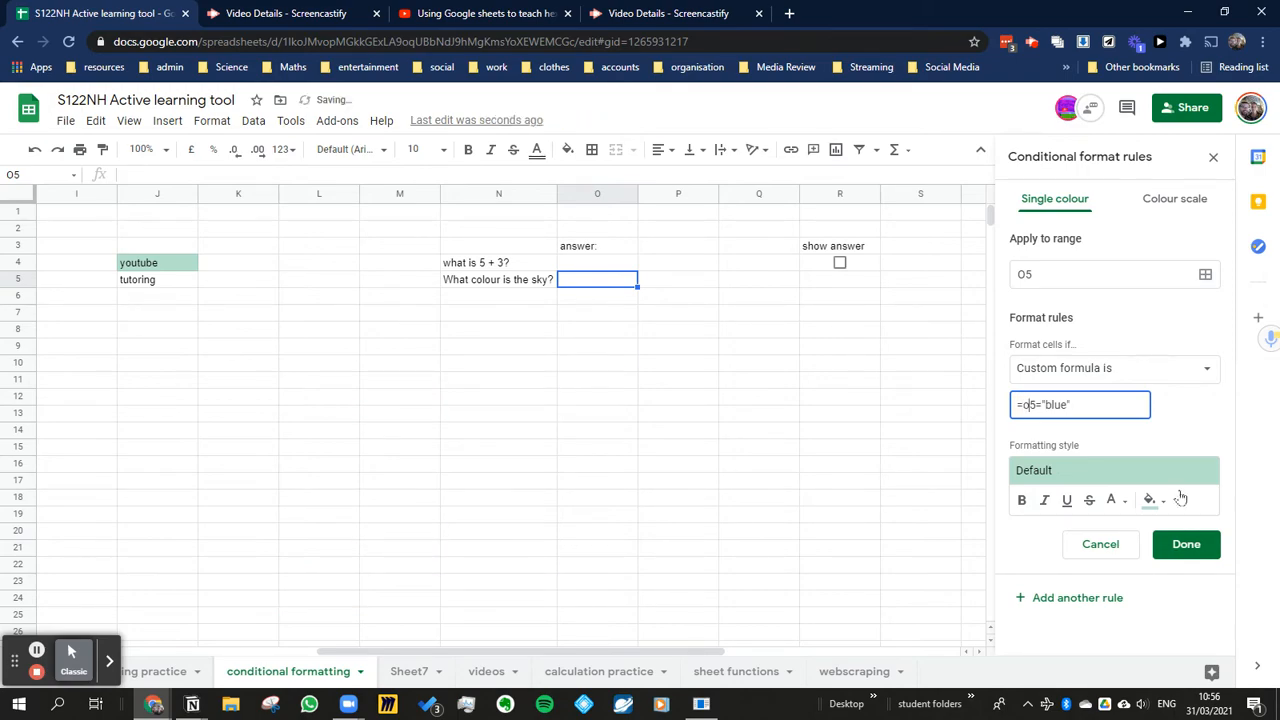
left_click(1210, 544)
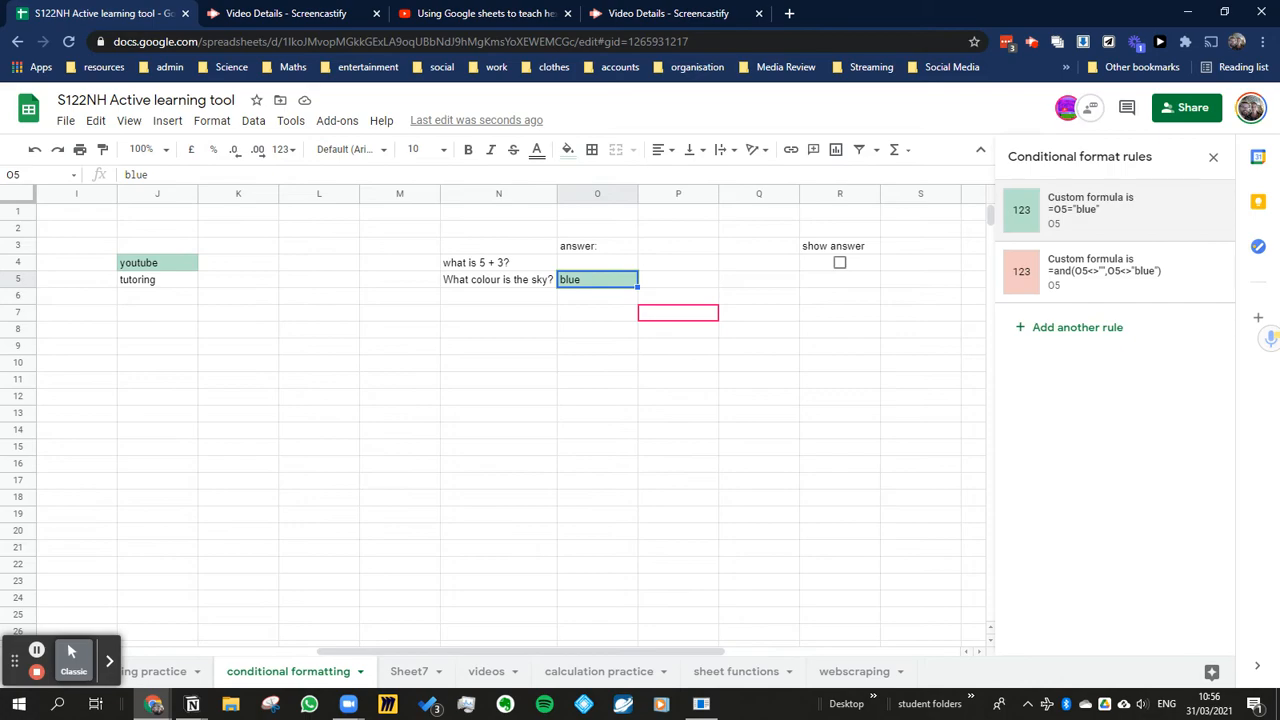
key("Delete")
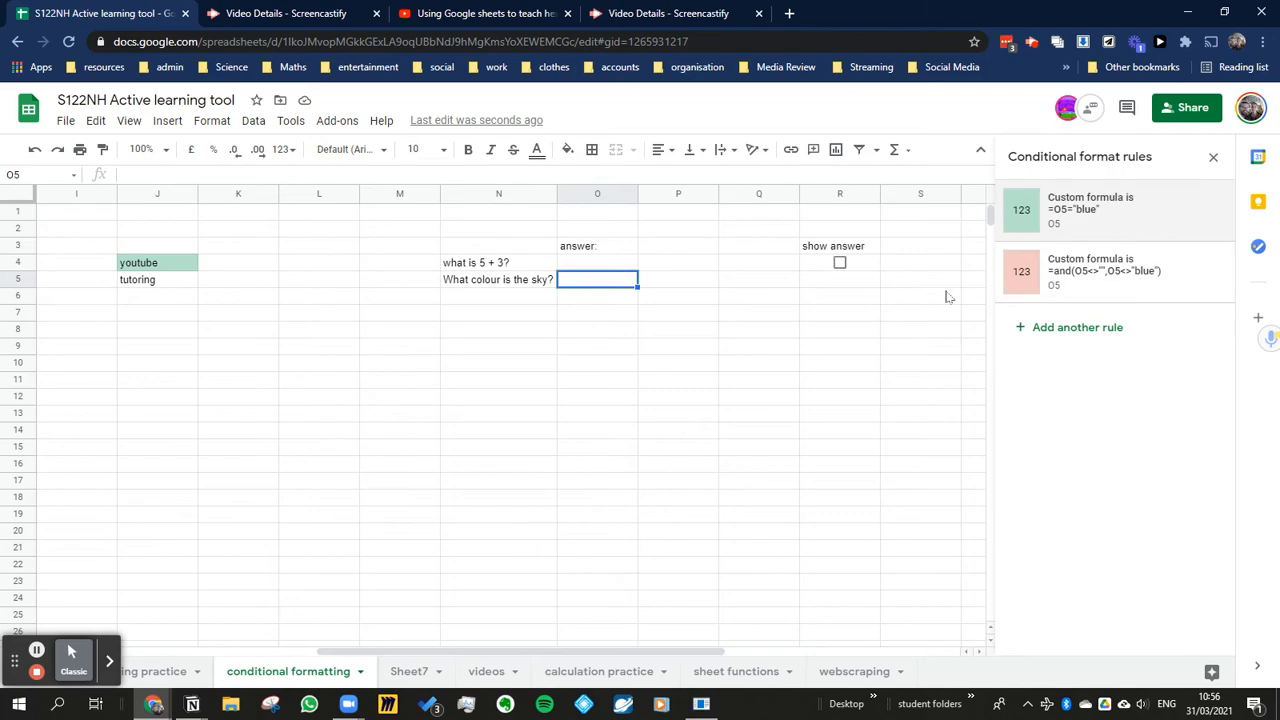
- Enter the marking formula =if(O5="blue","correct","incorrect") in cell P5
left_click(678, 283)
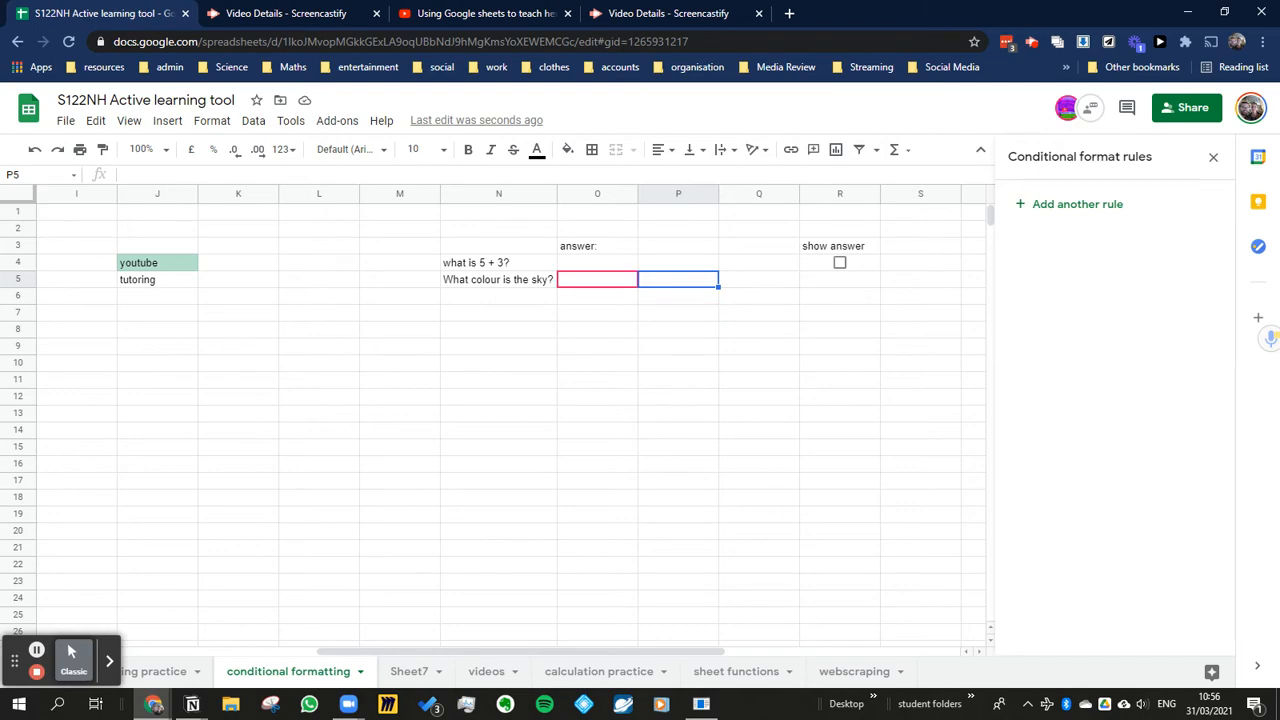
type("=")
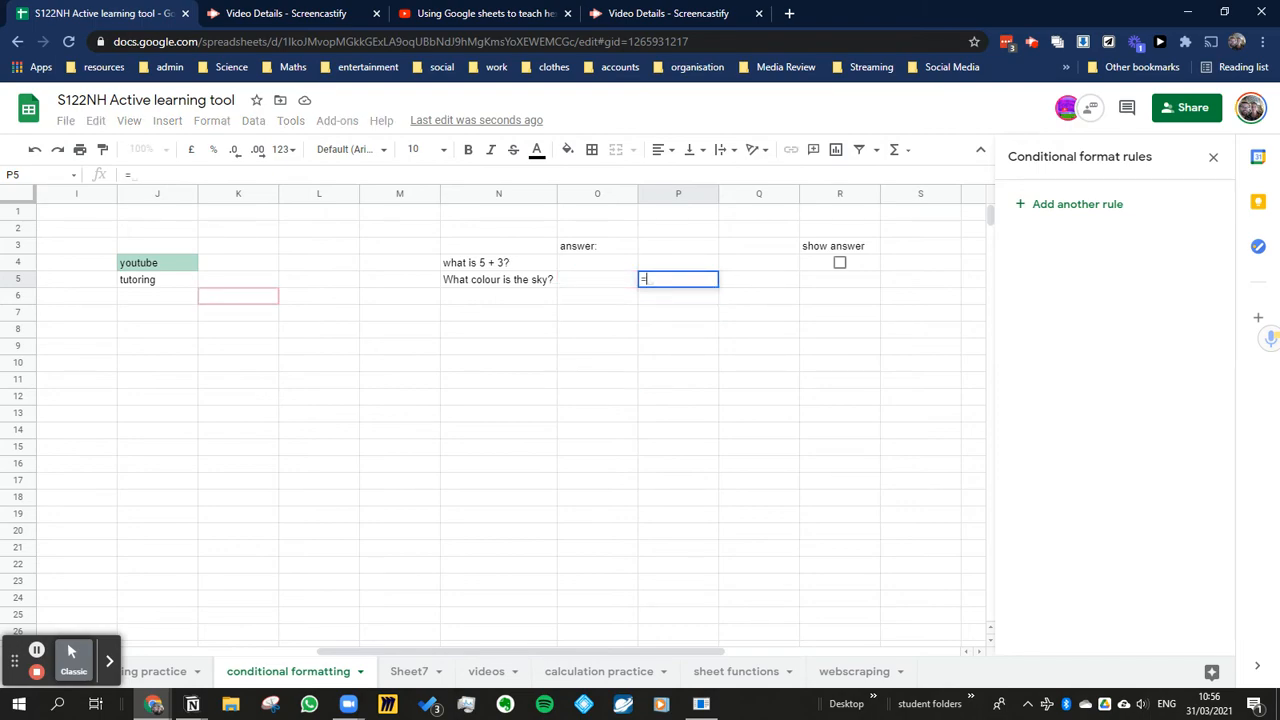
type("if(")
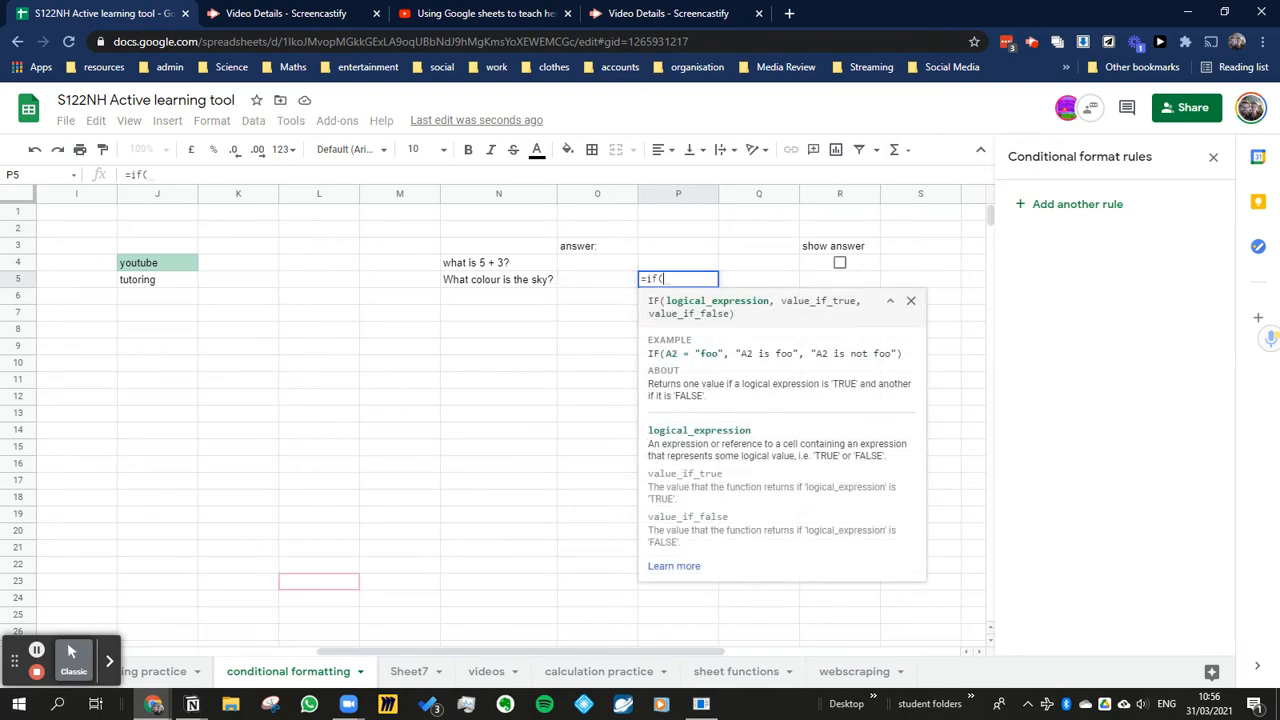
left_click(581, 286)
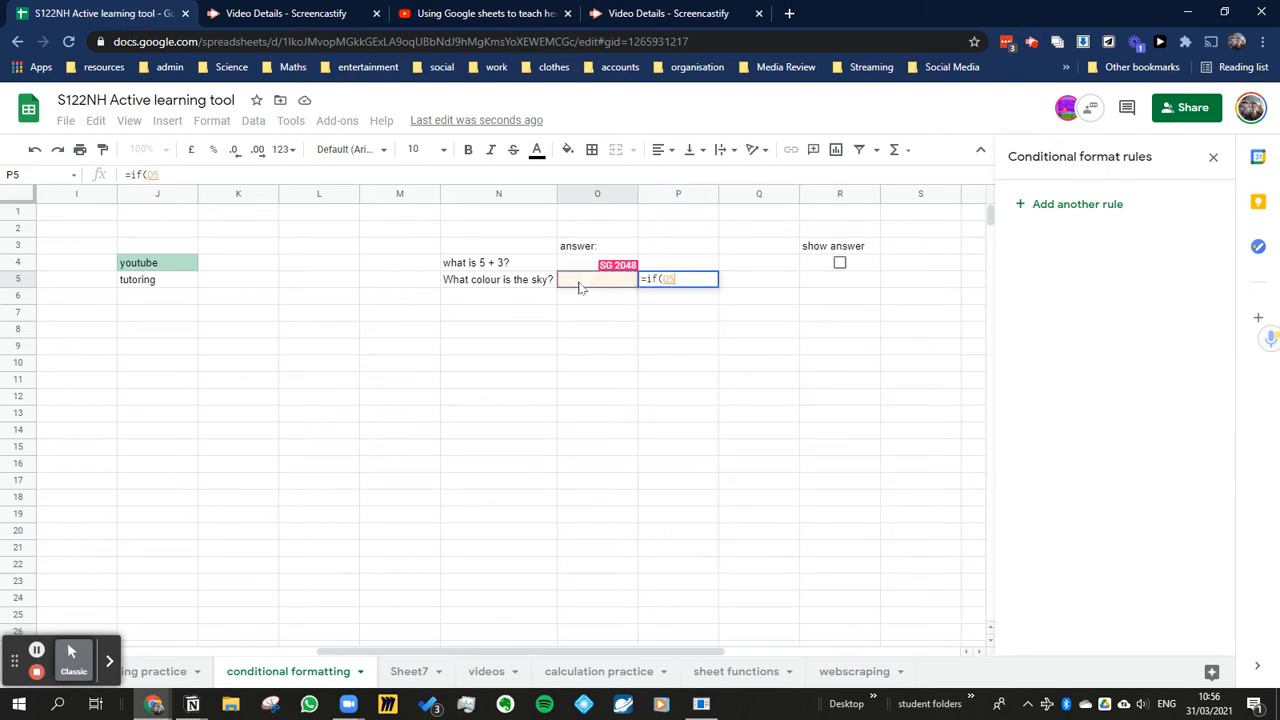
type("=\"blue\"")
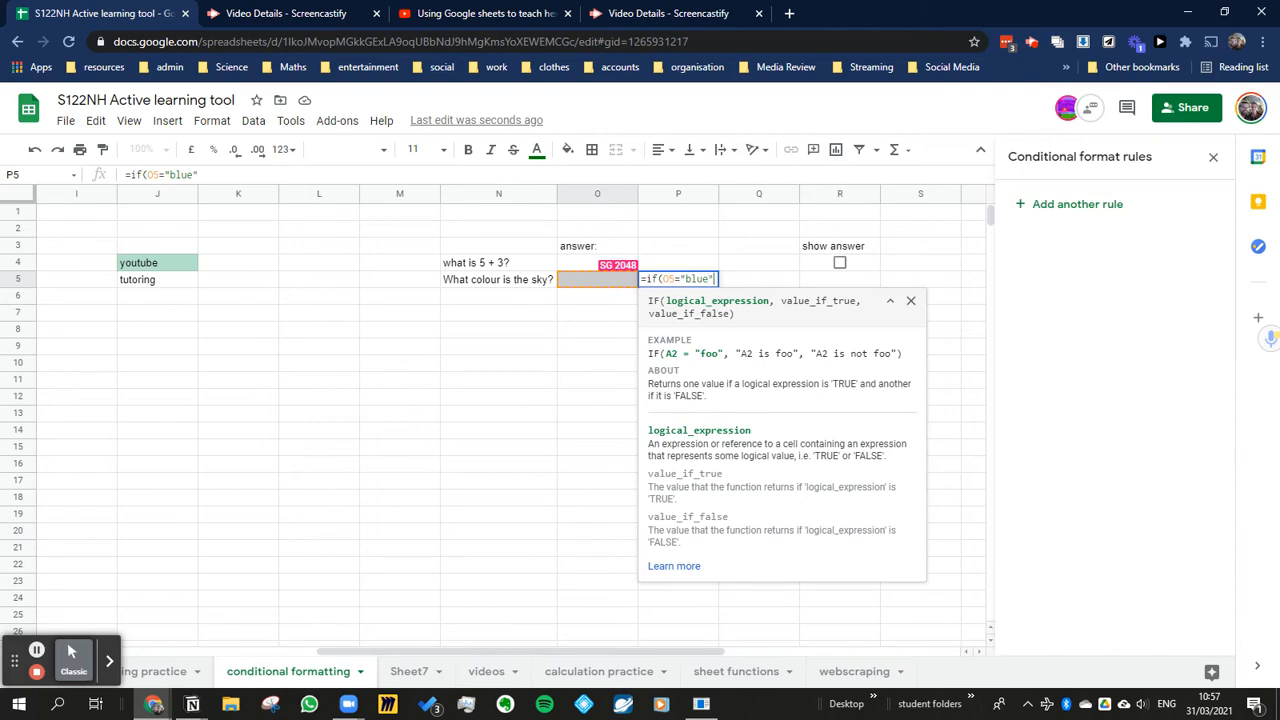
type(",\"correct\"")
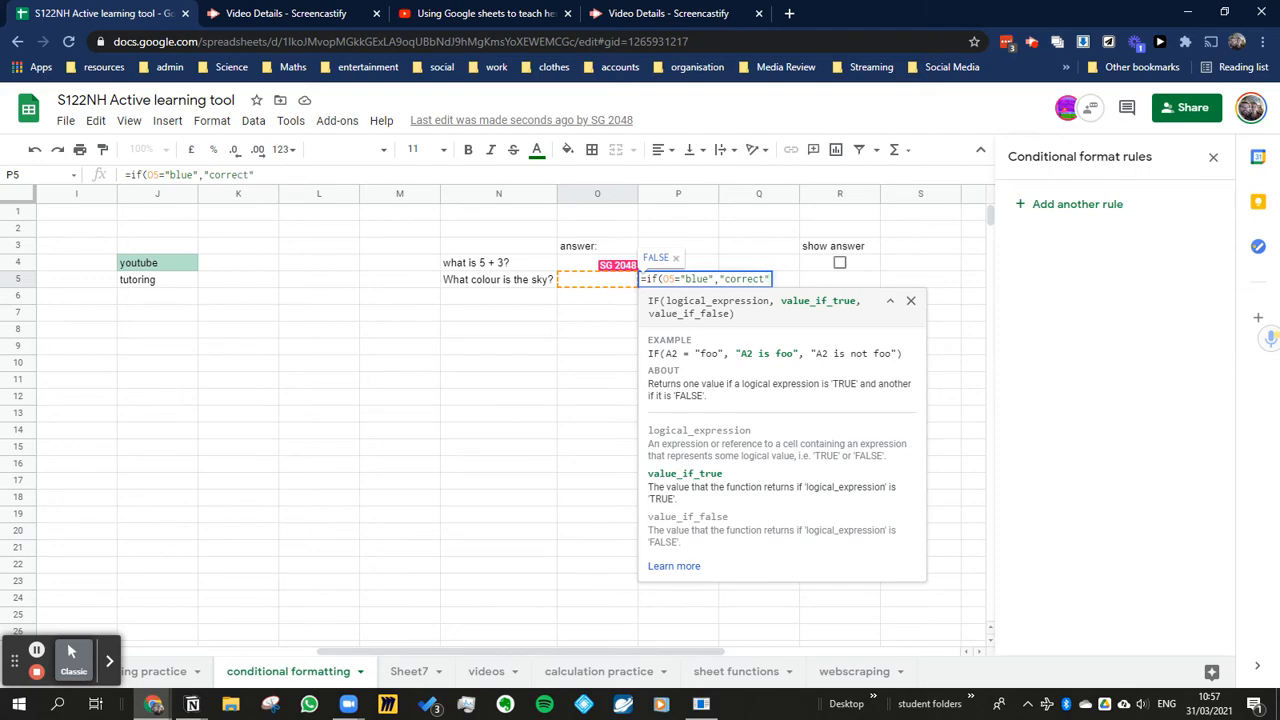
type(",")
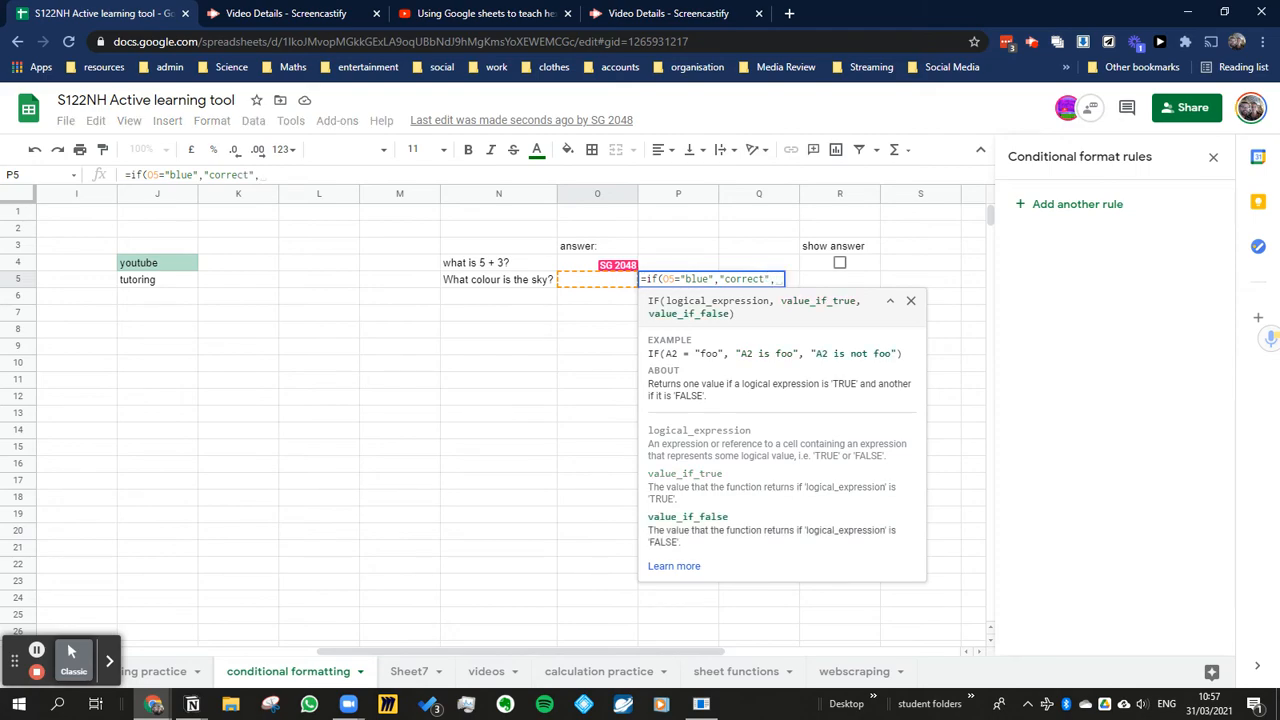
type("\"incorr")
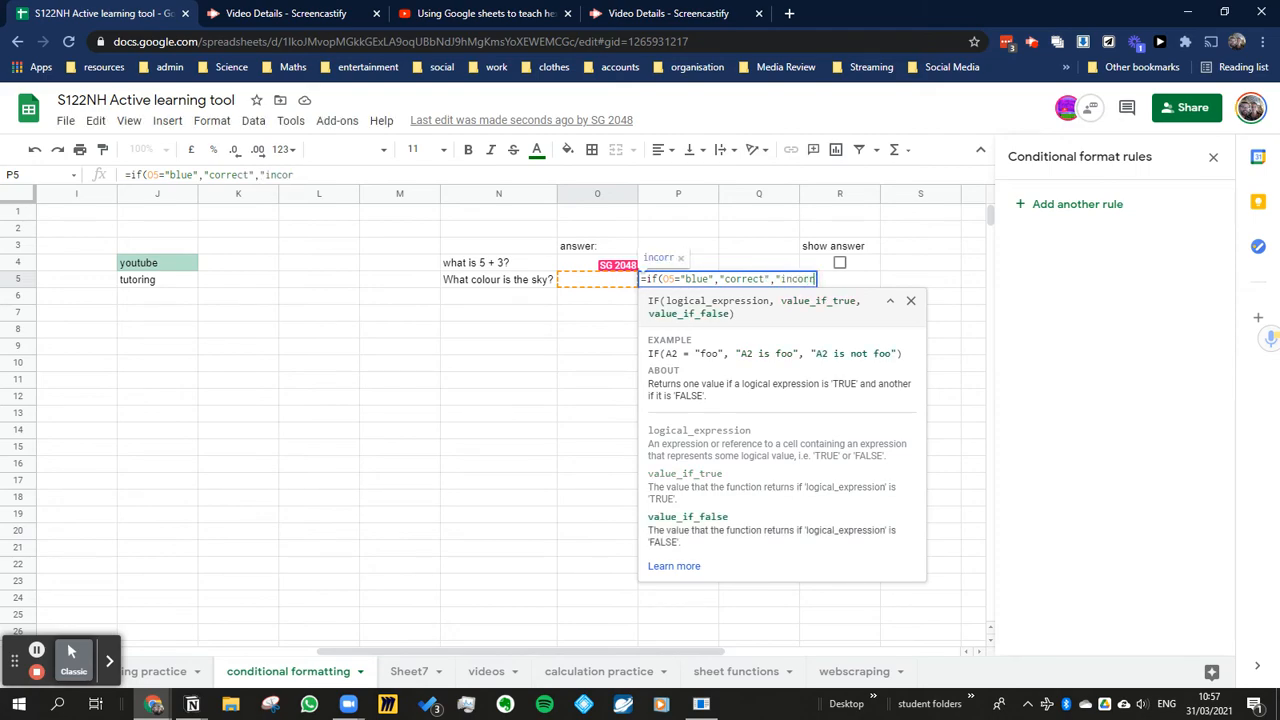
type("ect\")")
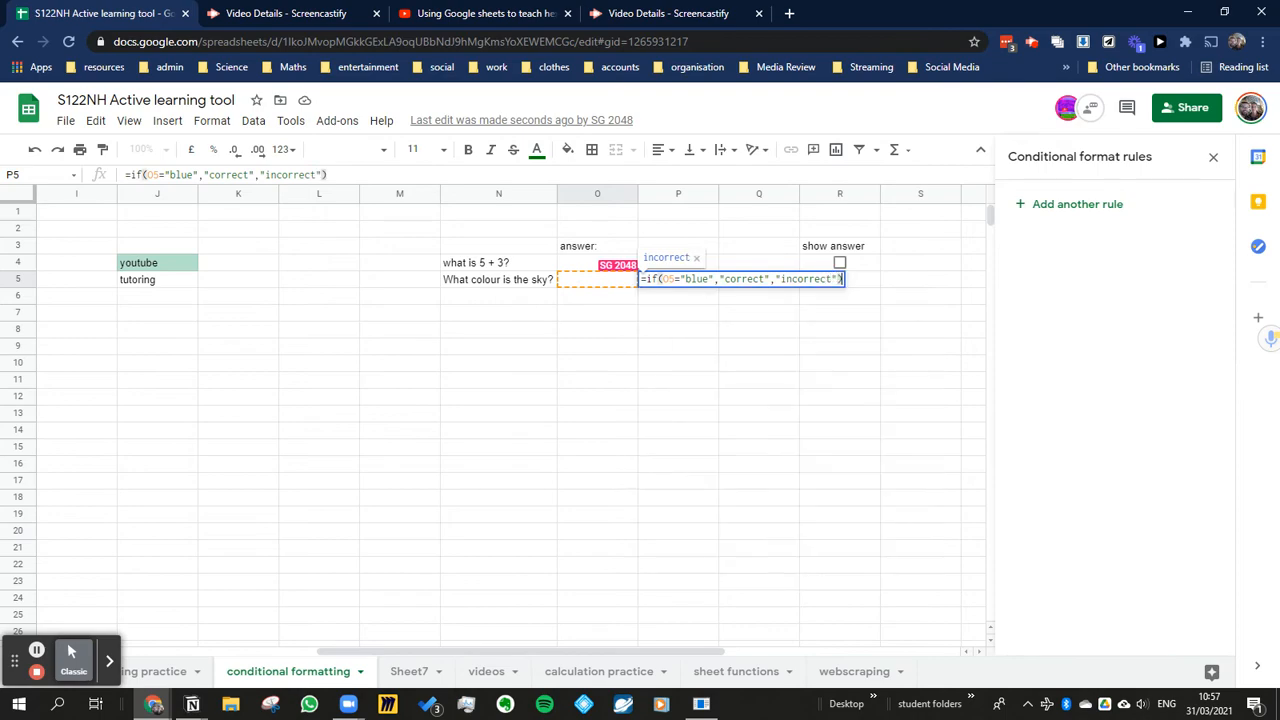
key("Return")
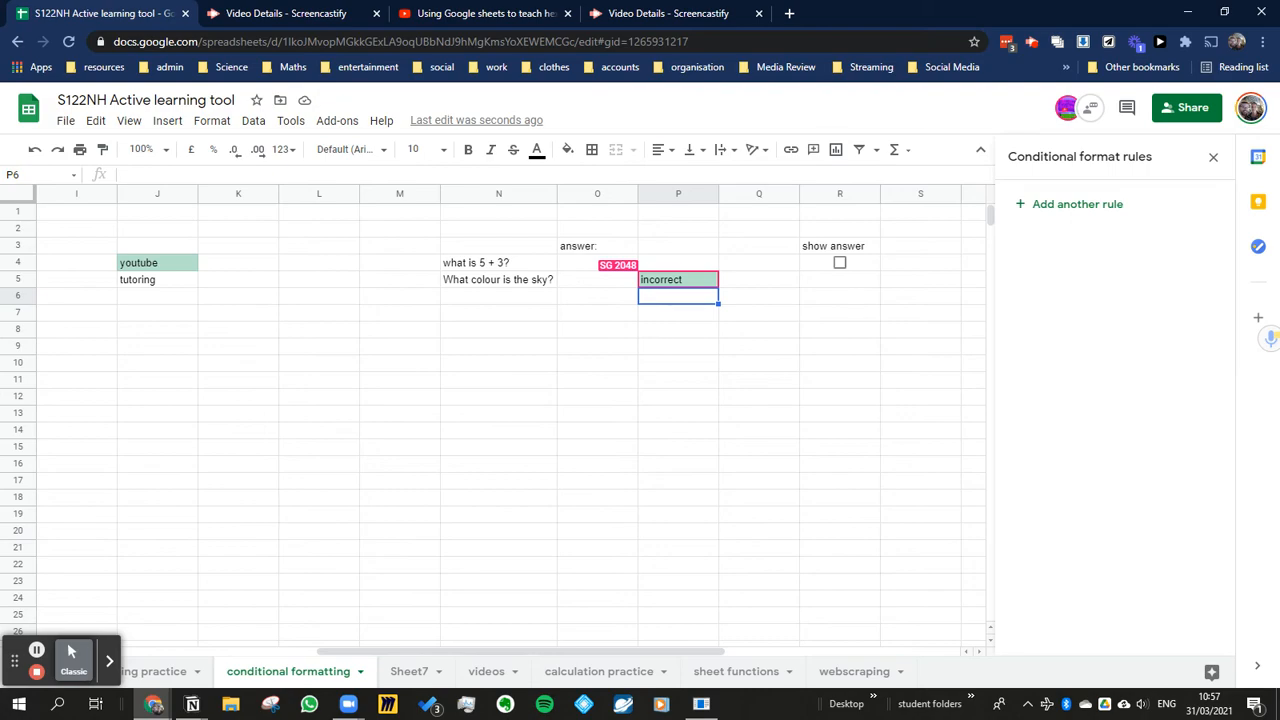
- Wrap the existing marking formula in cell P5 in an outer IF function with its closing bracket
left_click(678, 280)
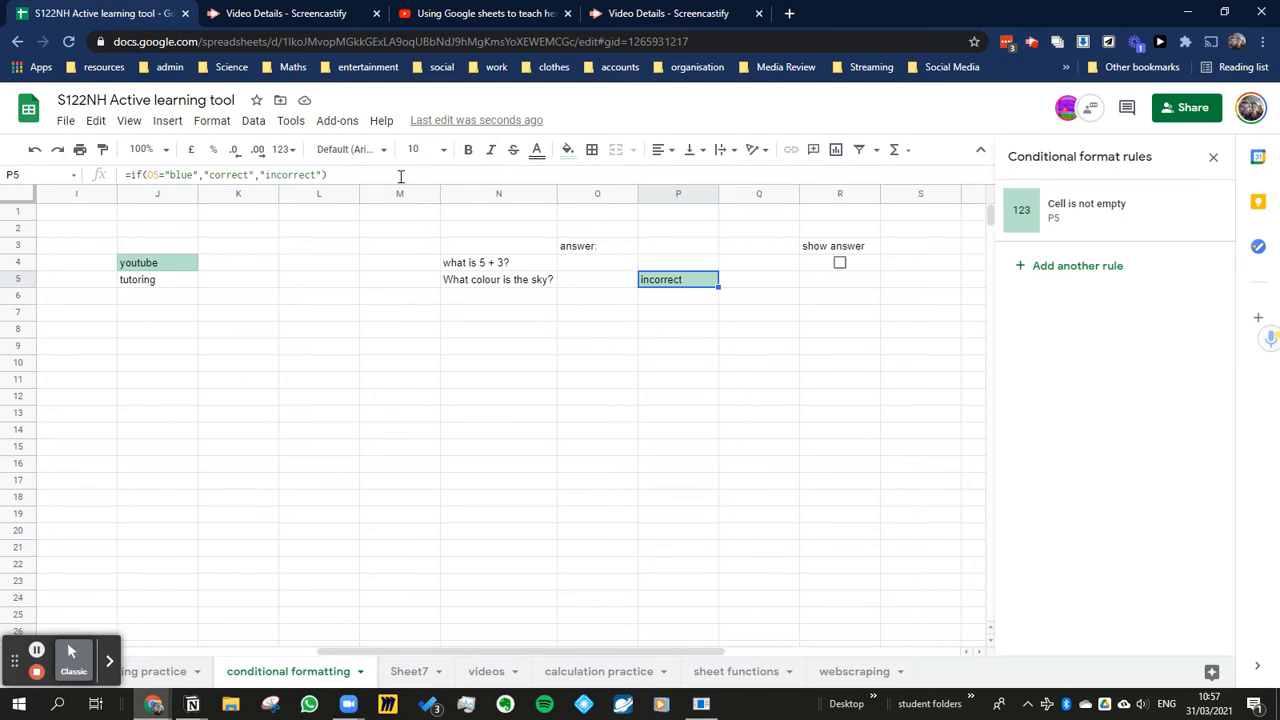
left_click(400, 176)
left_click(126, 175)
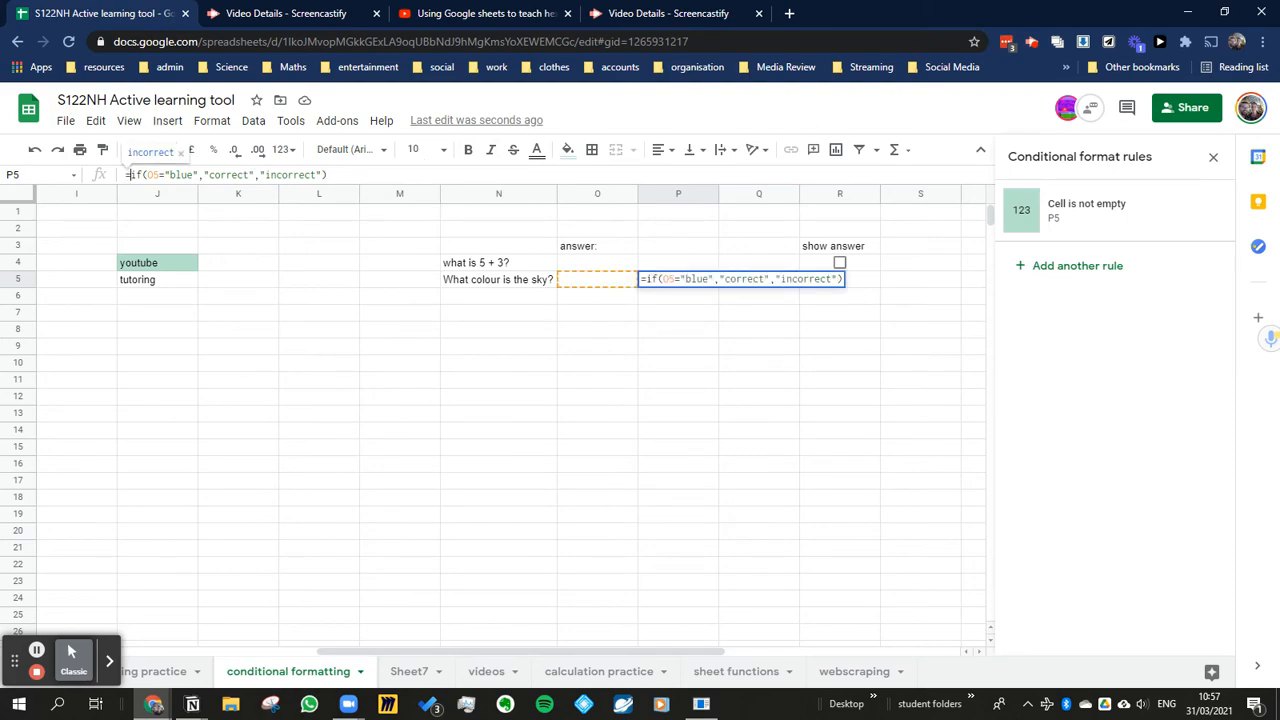
type("(")
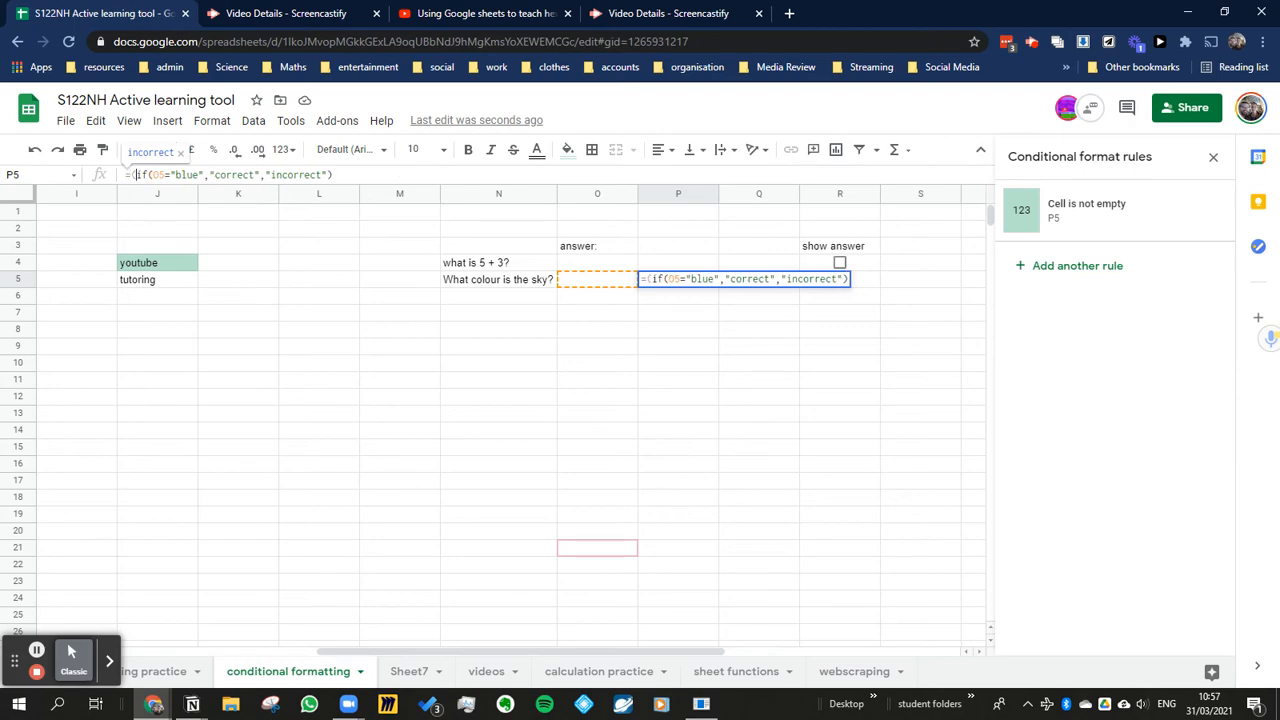
key("End")
type(")")
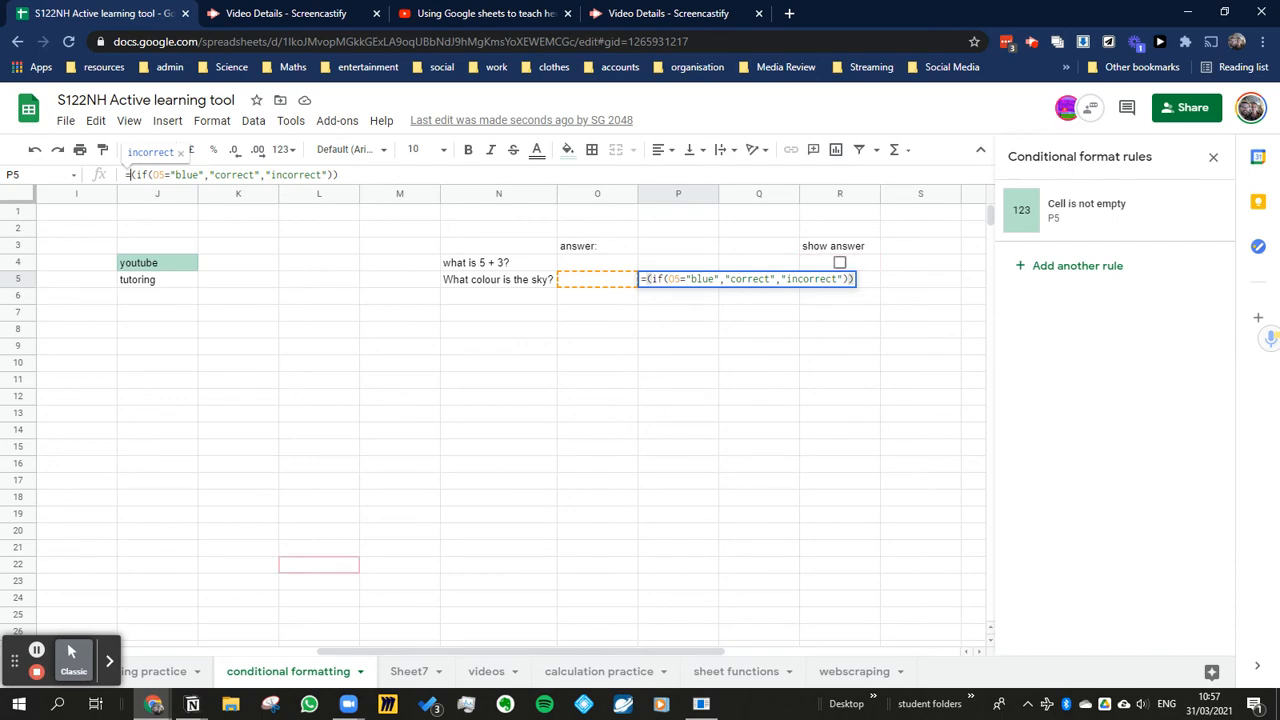
type("if")
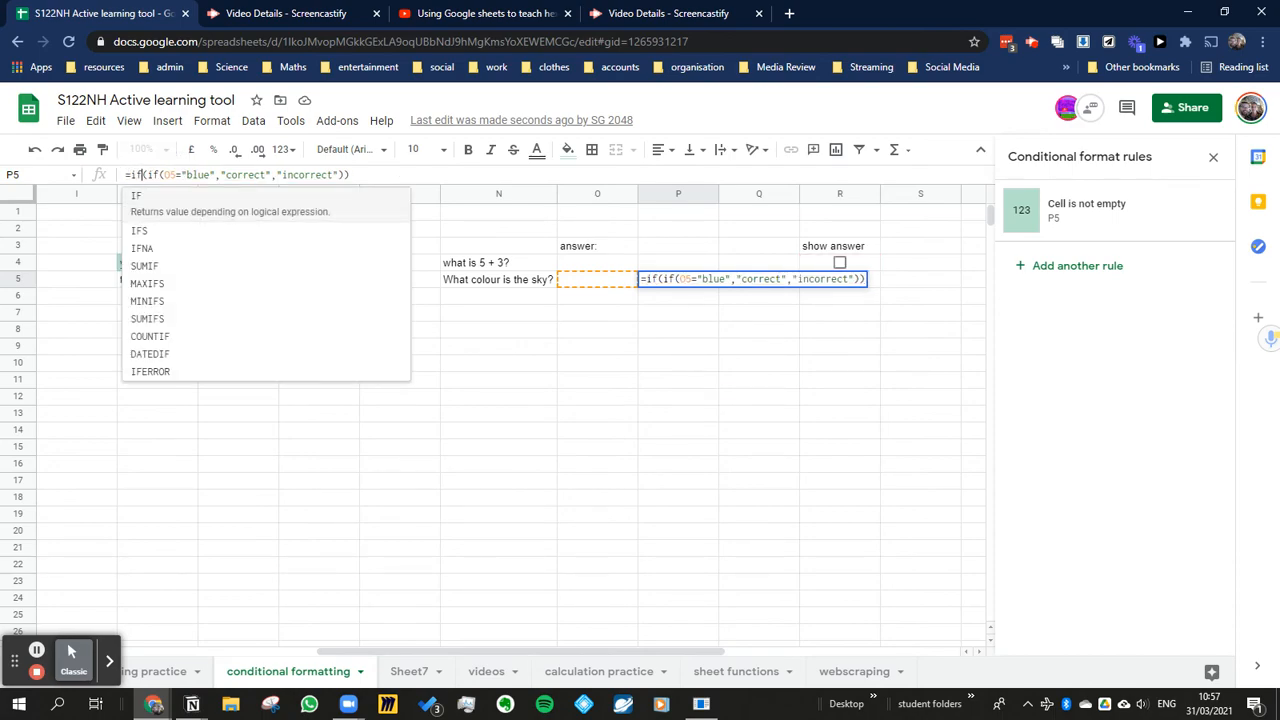
key("Right")
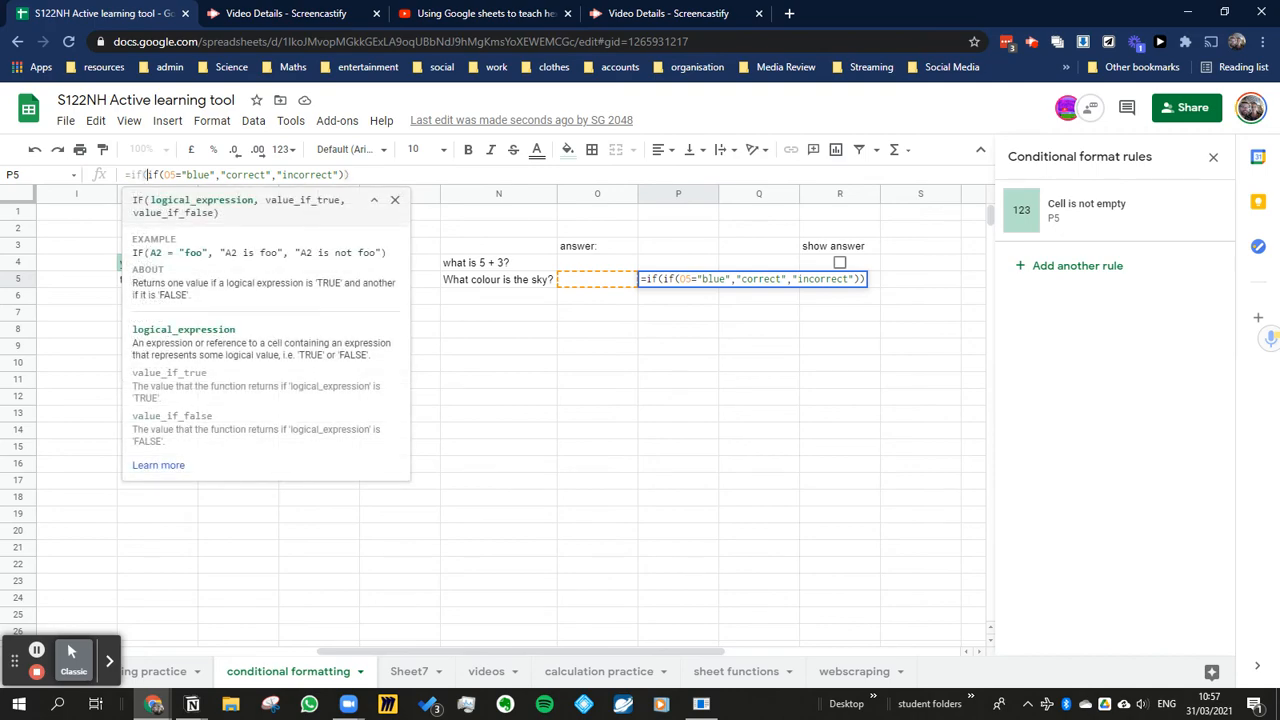
- Complete the outer IF with a blank-answer check so P5 reads =if(O5="","",if(O5="blue","correct","incorrect"))
left_click(579, 270)
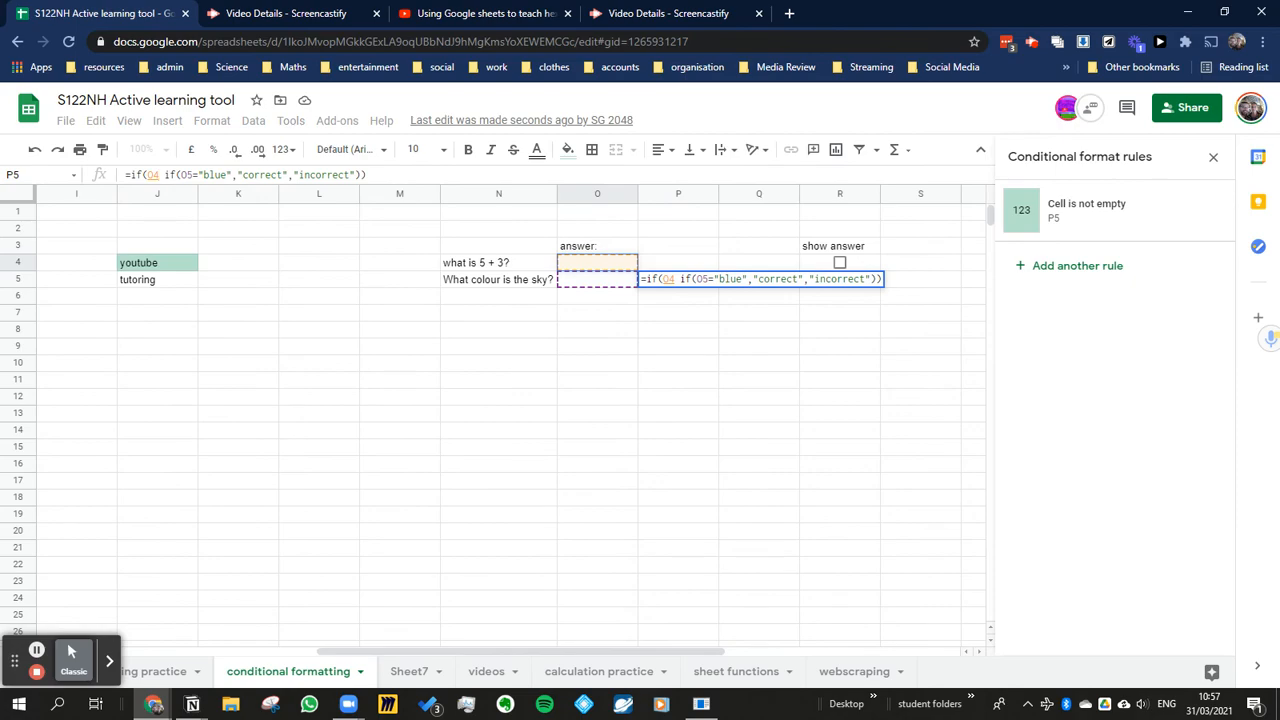
left_click(587, 280)
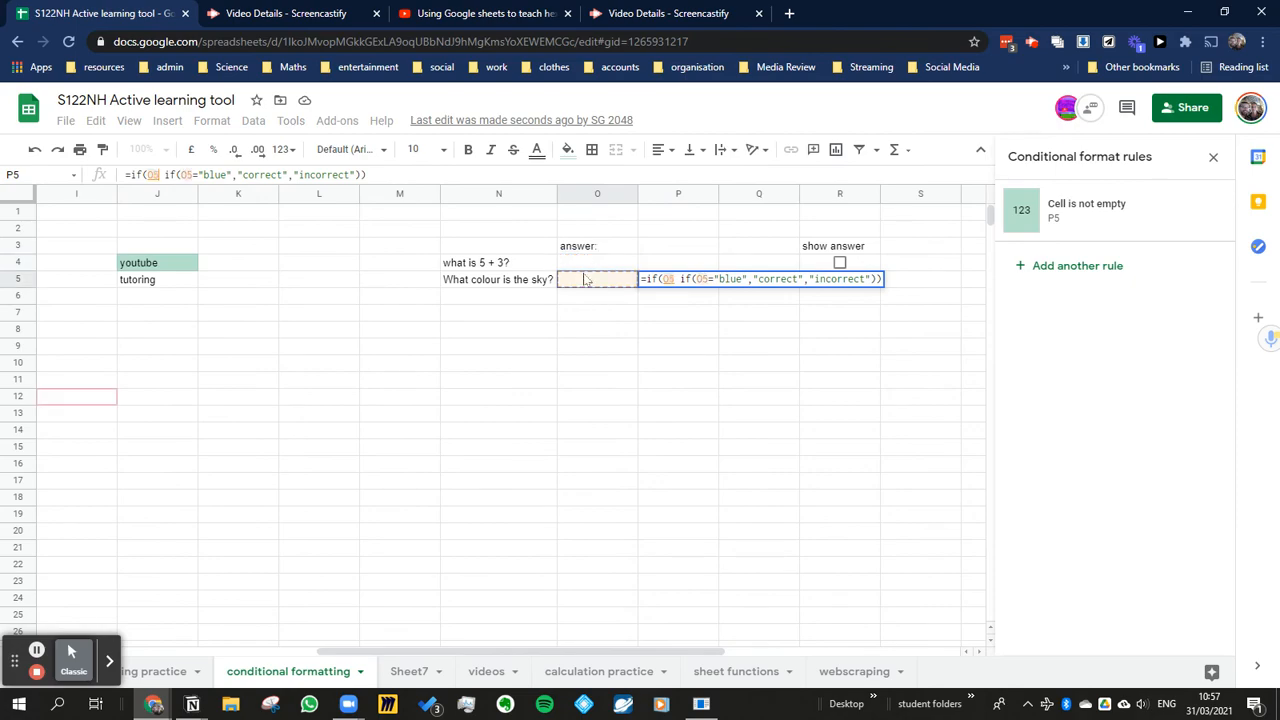
type("=")
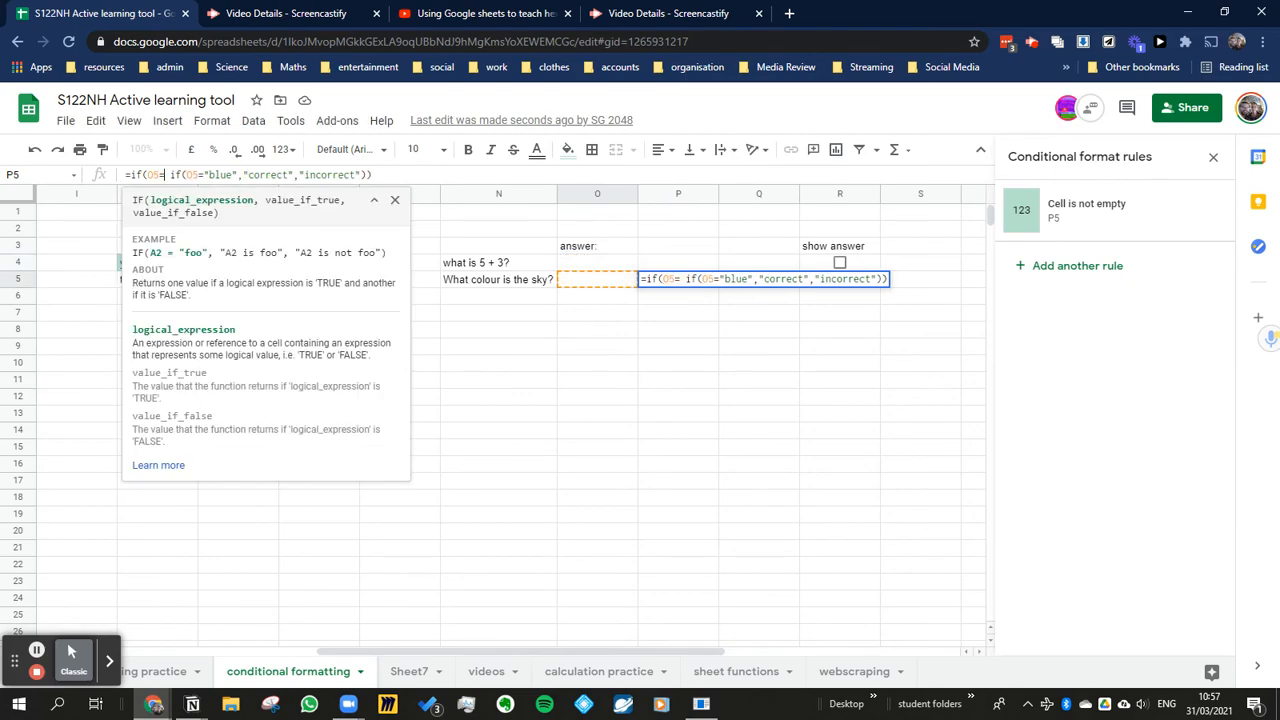
type("\"\"")
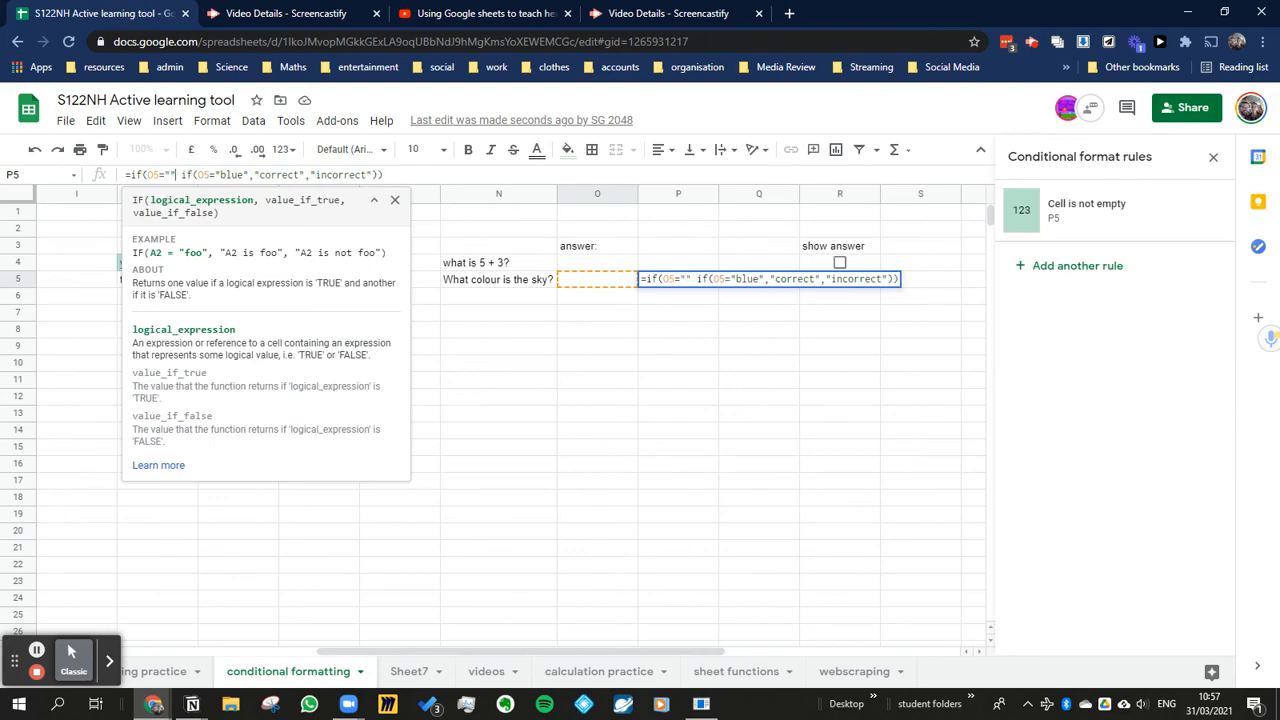
type(",")
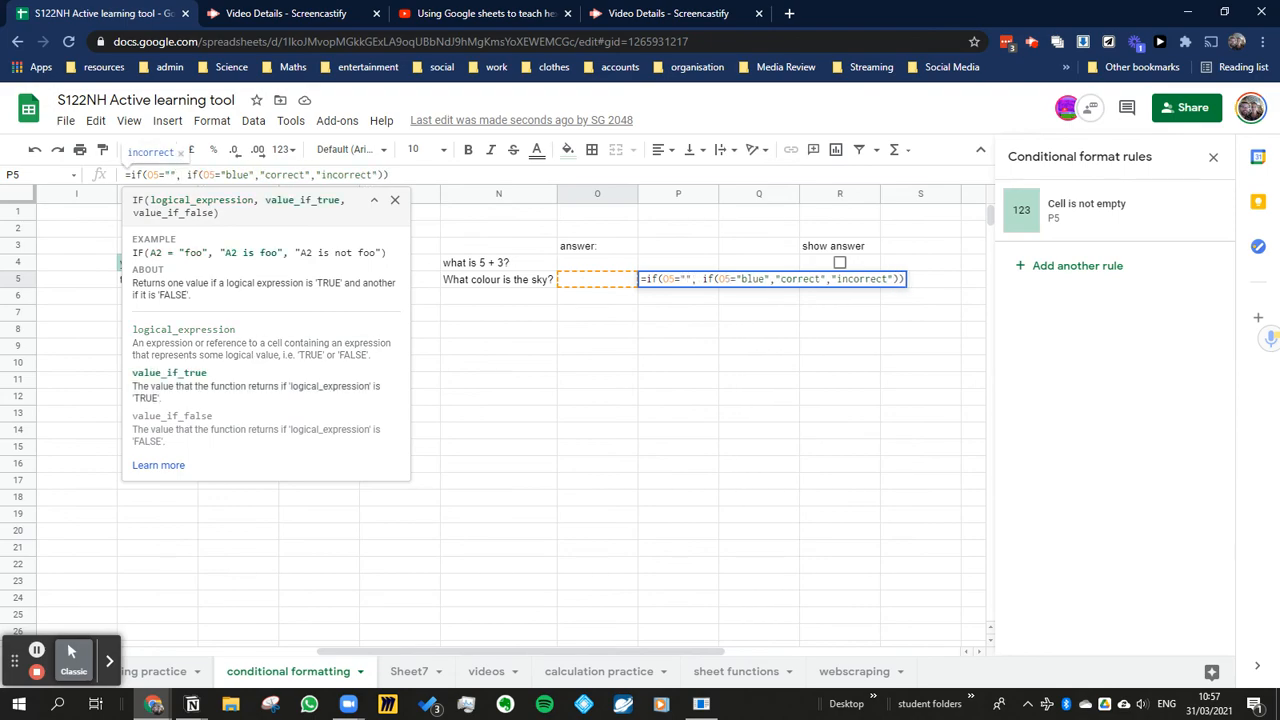
type("\"\",")
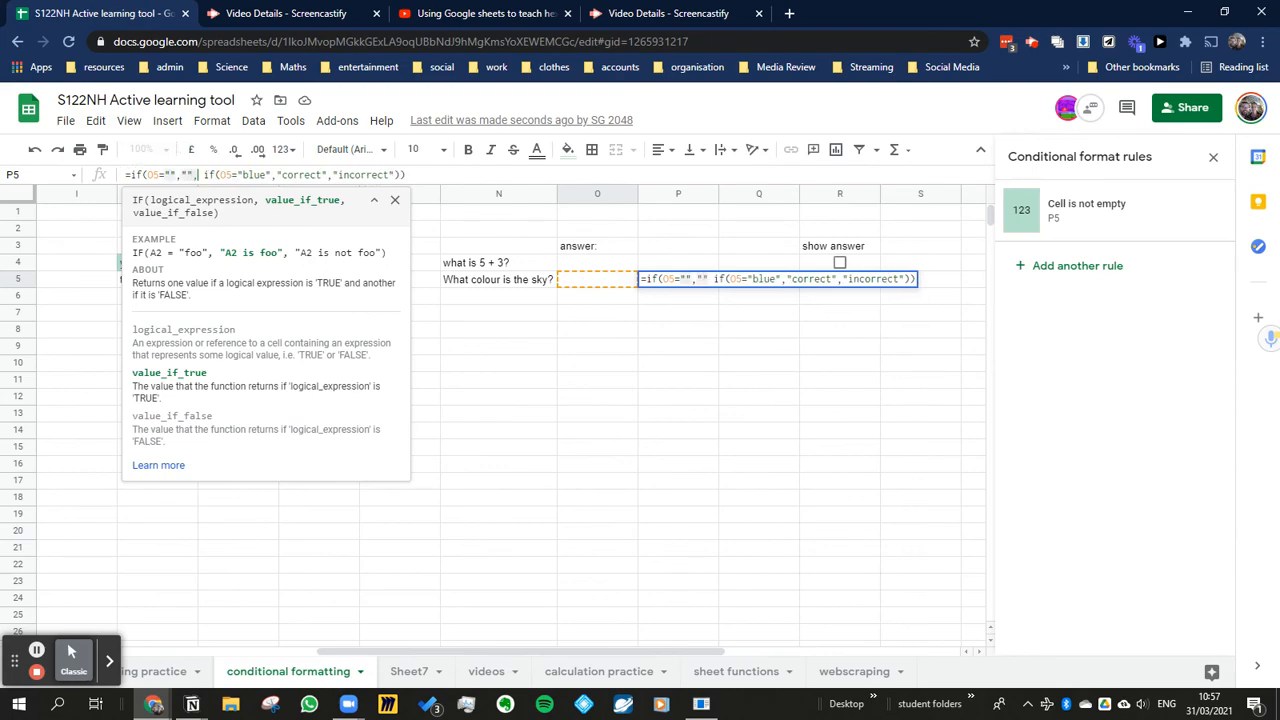
key("Delete")
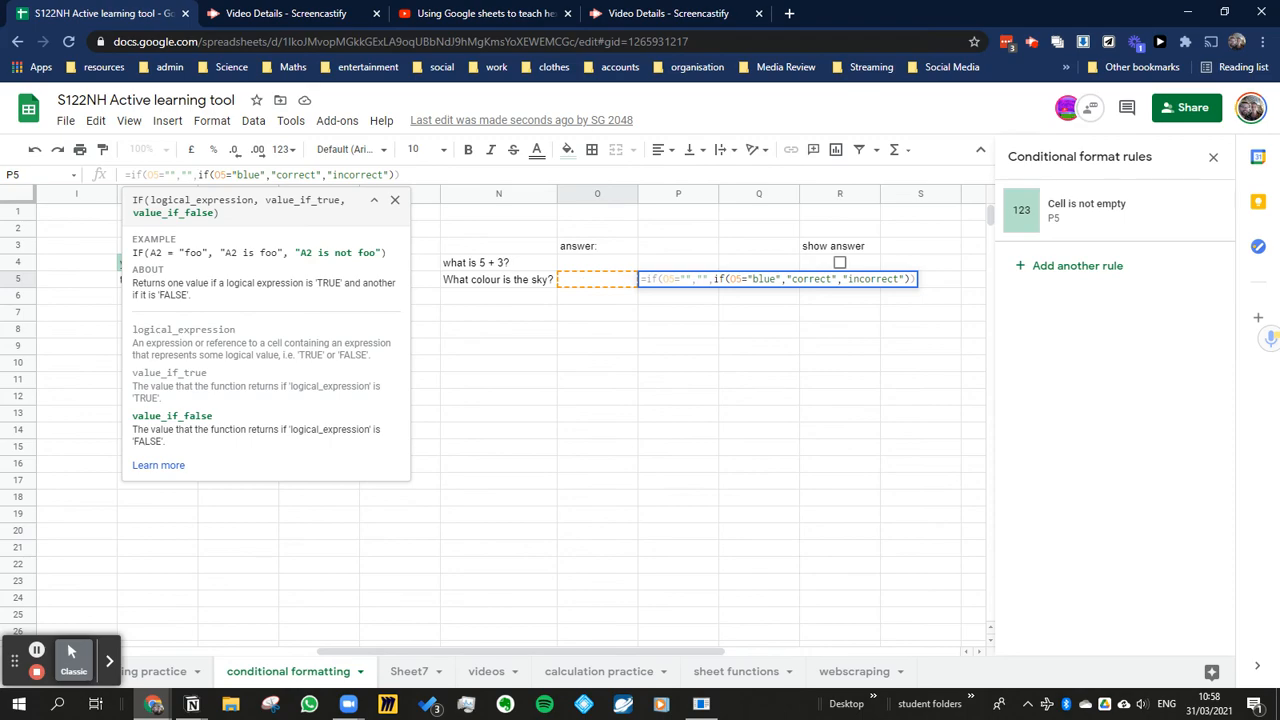
key("Return")
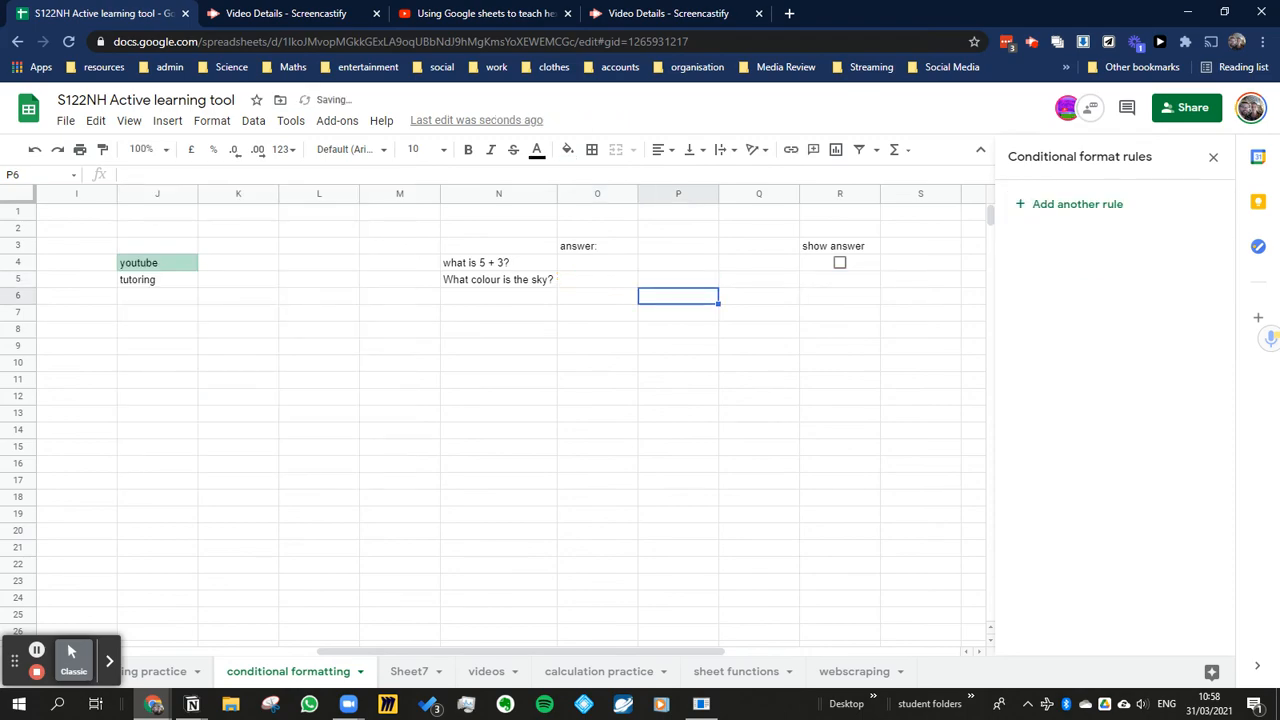
- Test the sky question's marking by entering the answer "blue" in cell O5
key("Up")
key("Left")
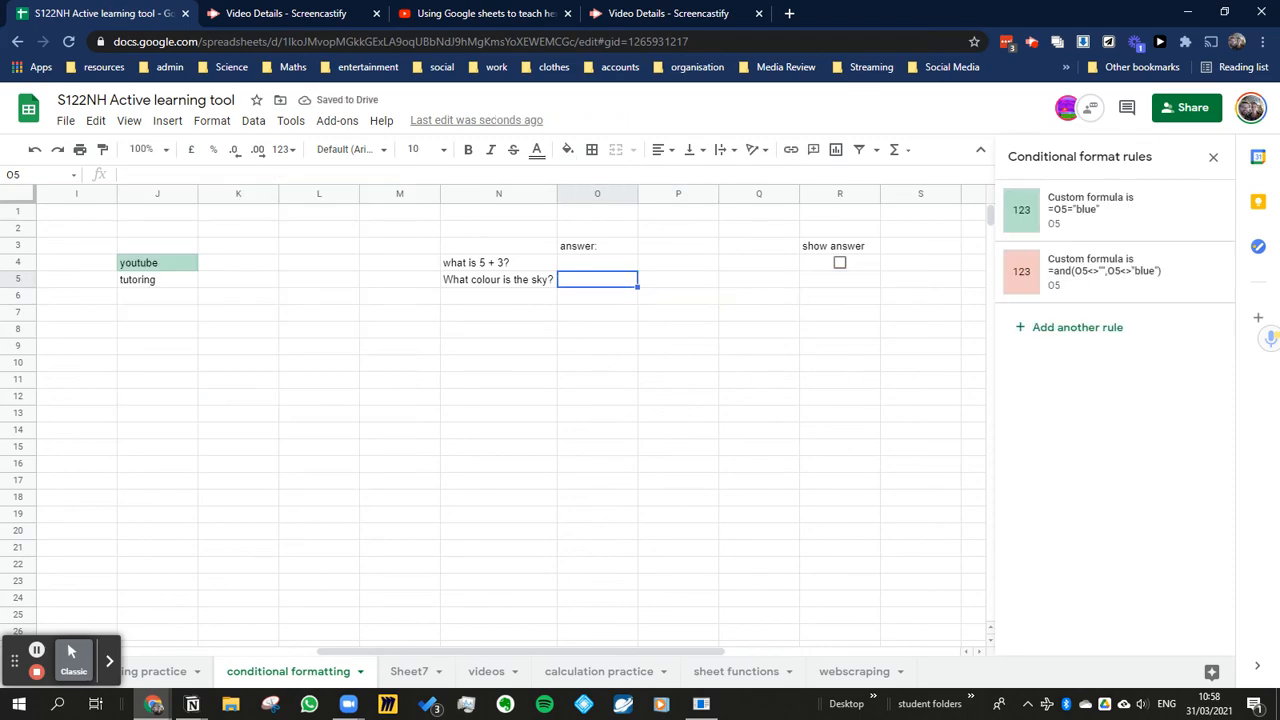
type("blue")
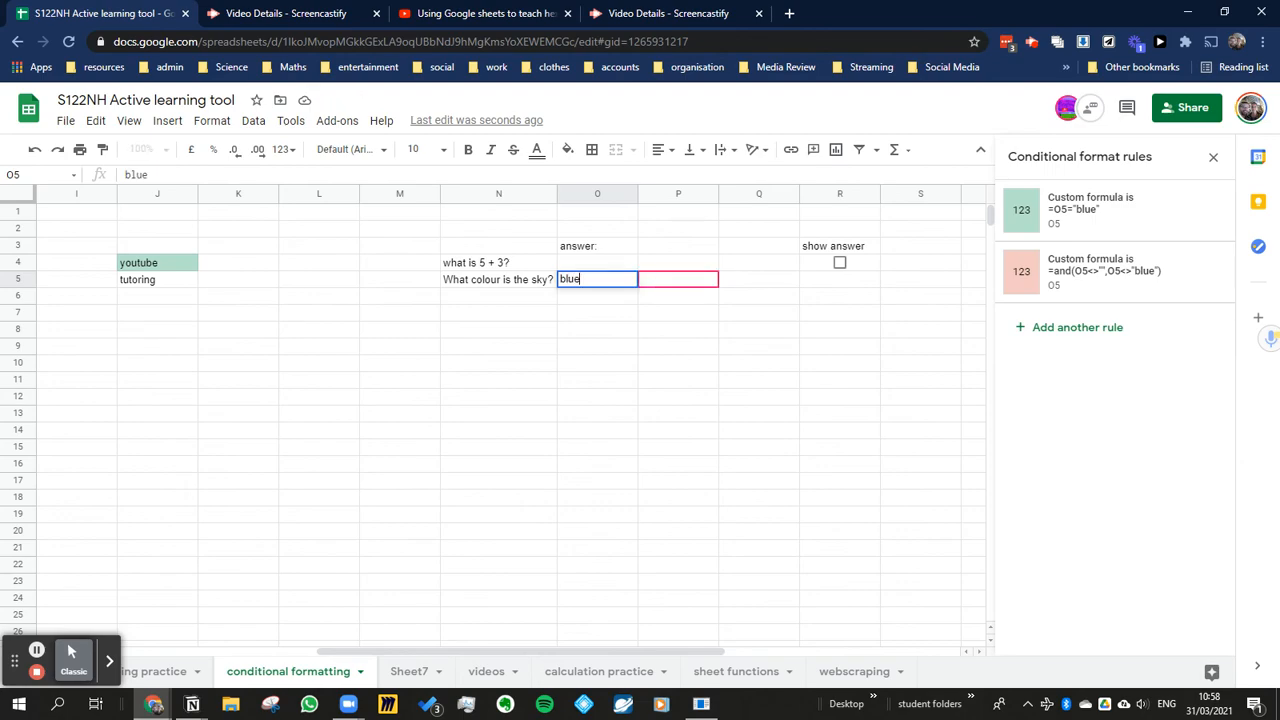
key("Return")
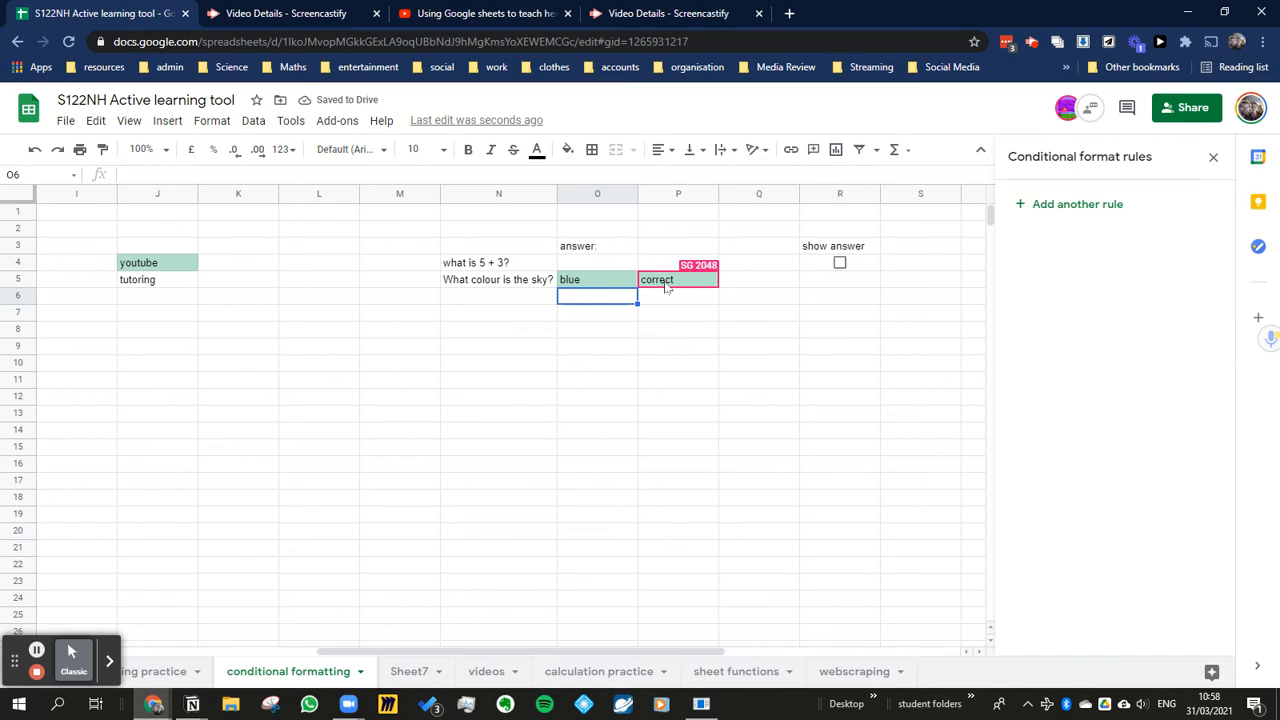
- Delete the "Cell is not empty" conditional formatting rule from cell P5
left_click(666, 282)
mouse_move(1090, 237)
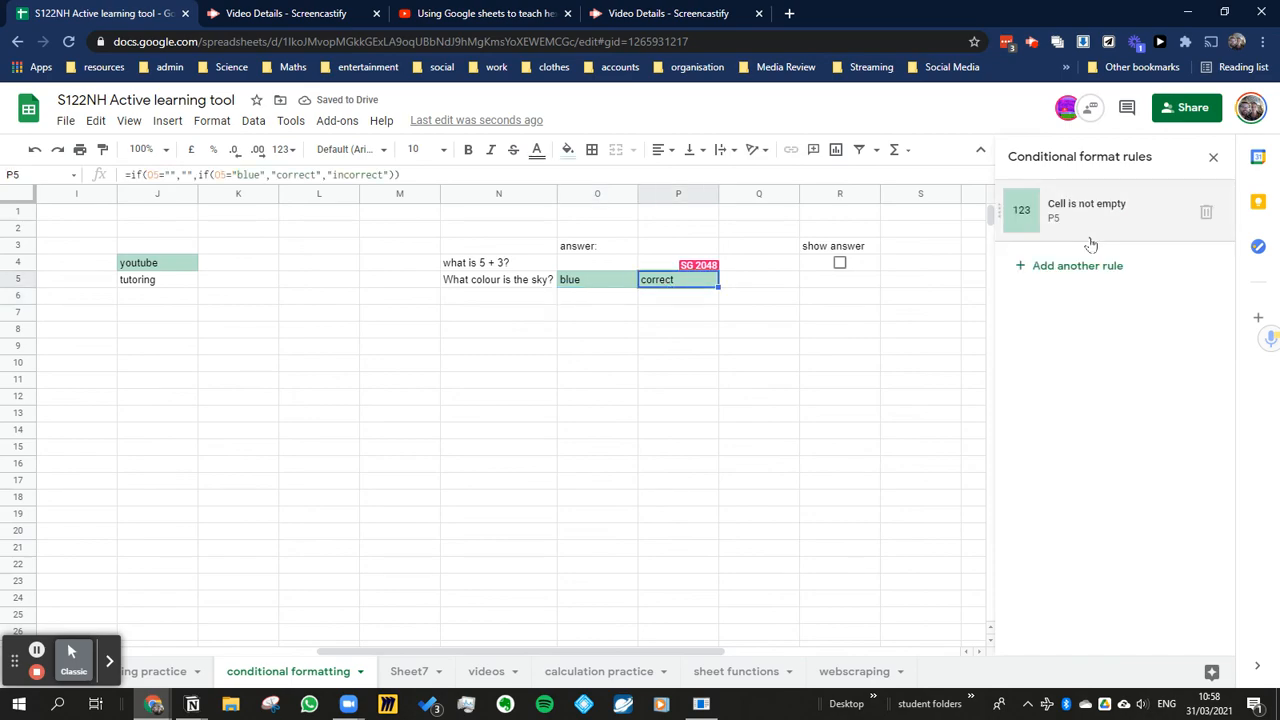
left_click(1207, 213)
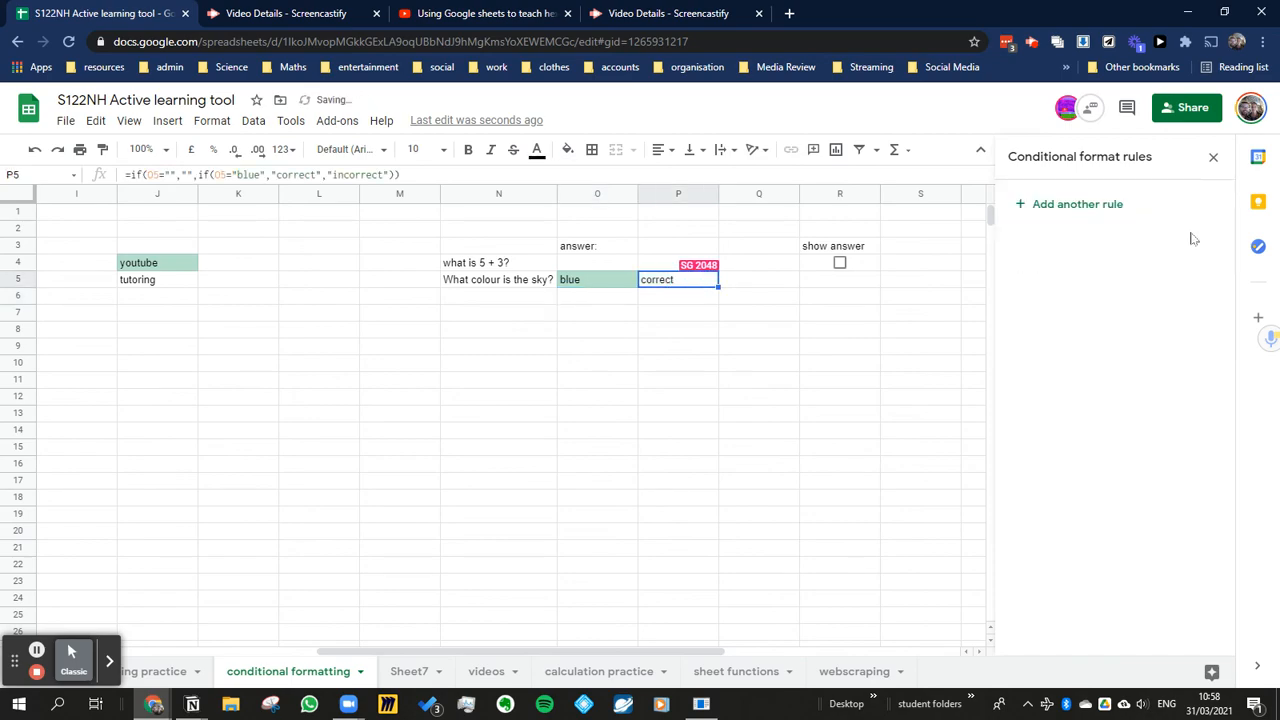
- Test the sky question with the wrong answer "red" in cell O5 and check the marking in P5
left_click(588, 379)
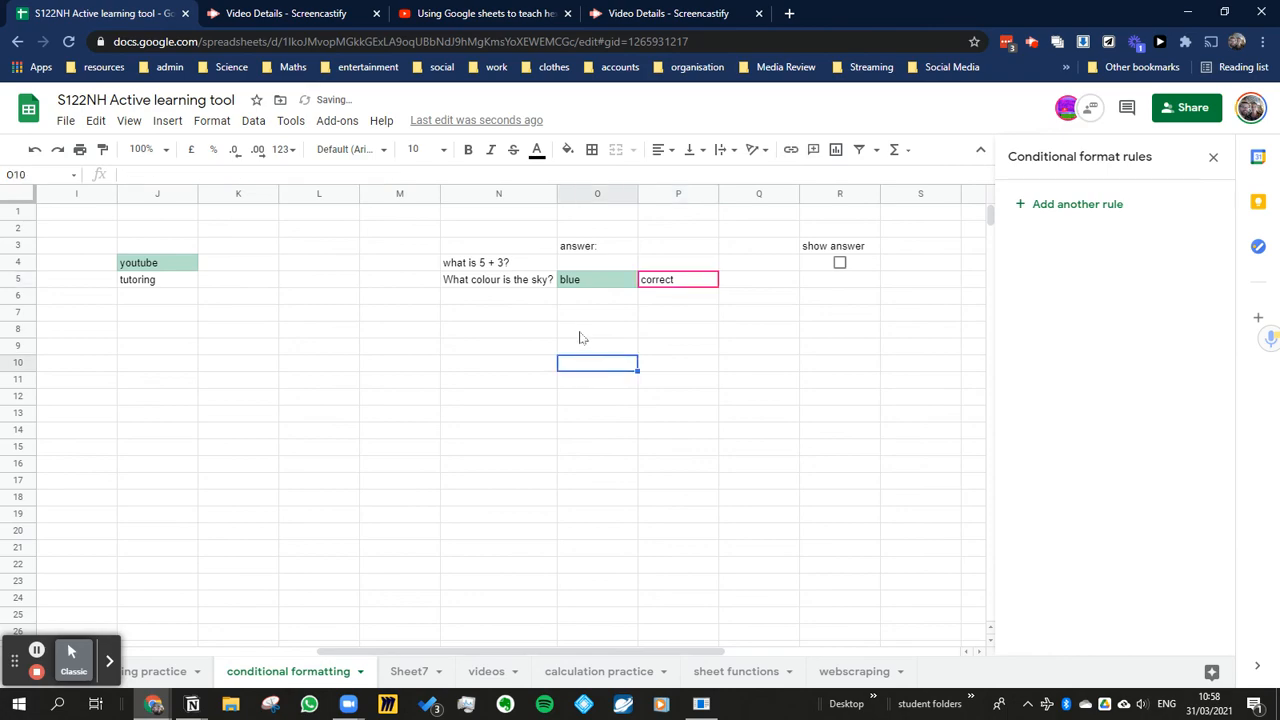
left_click(594, 283)
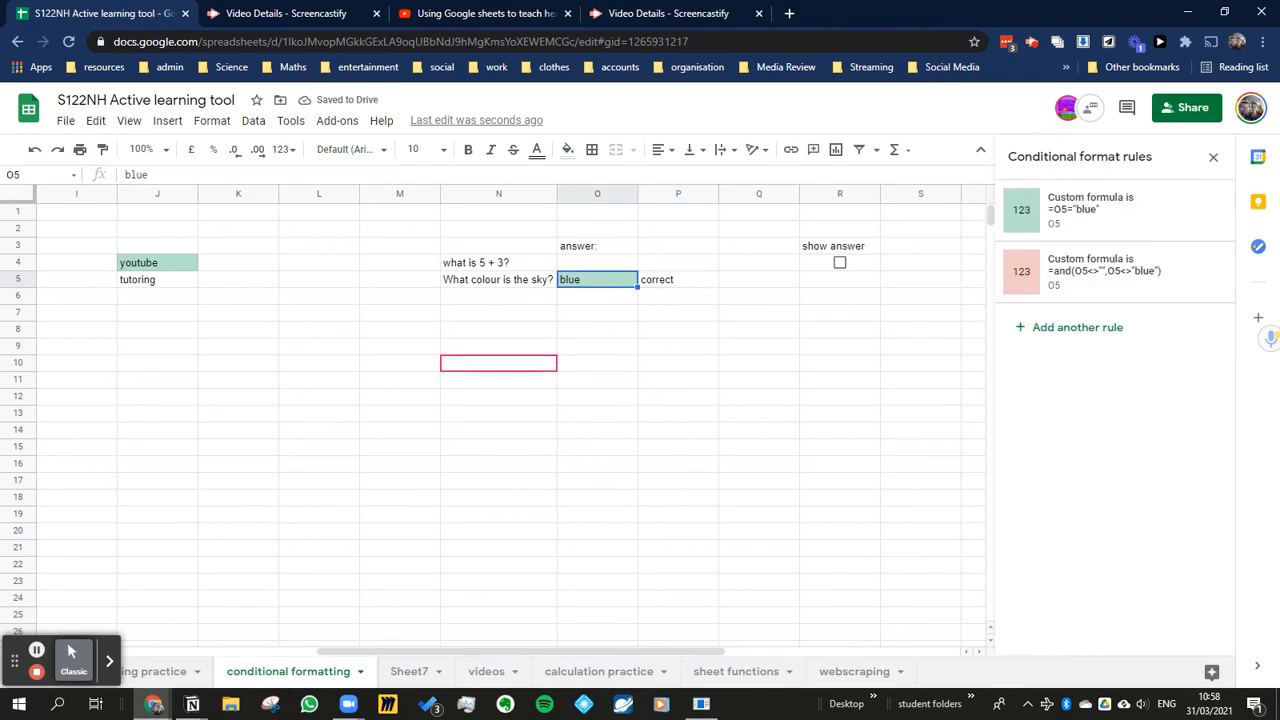
key("Return")
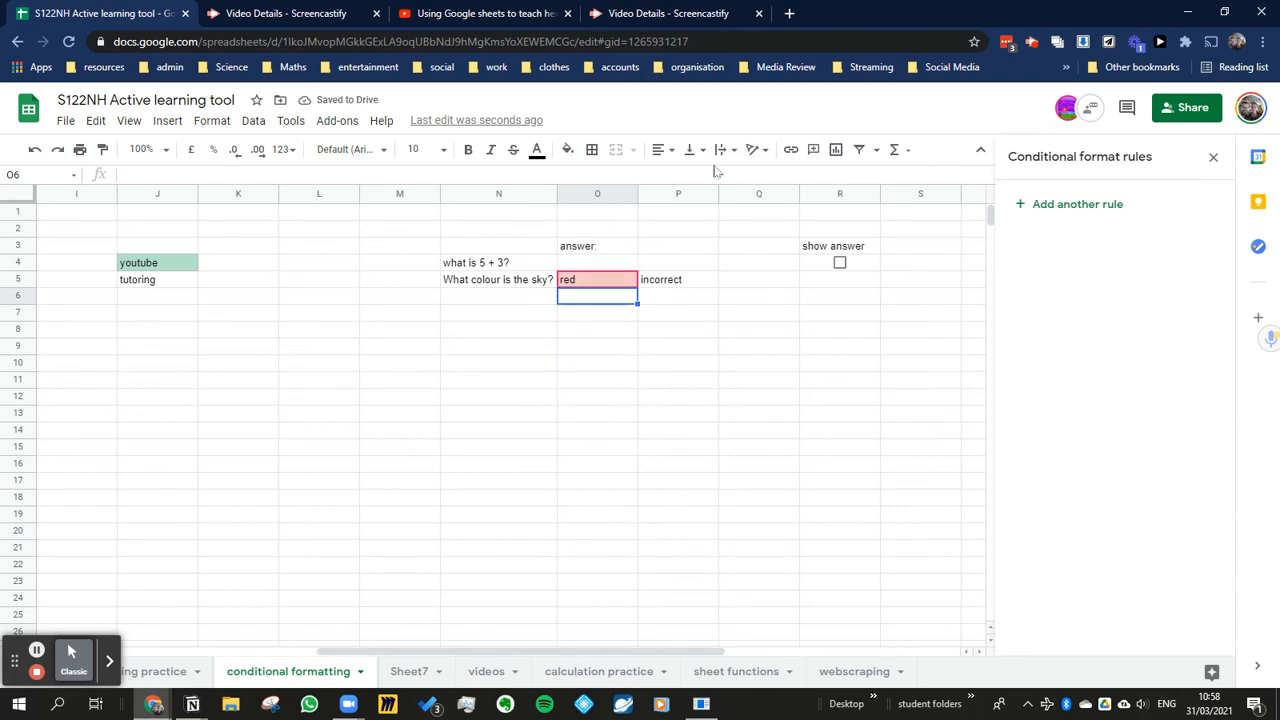
left_click(694, 281)
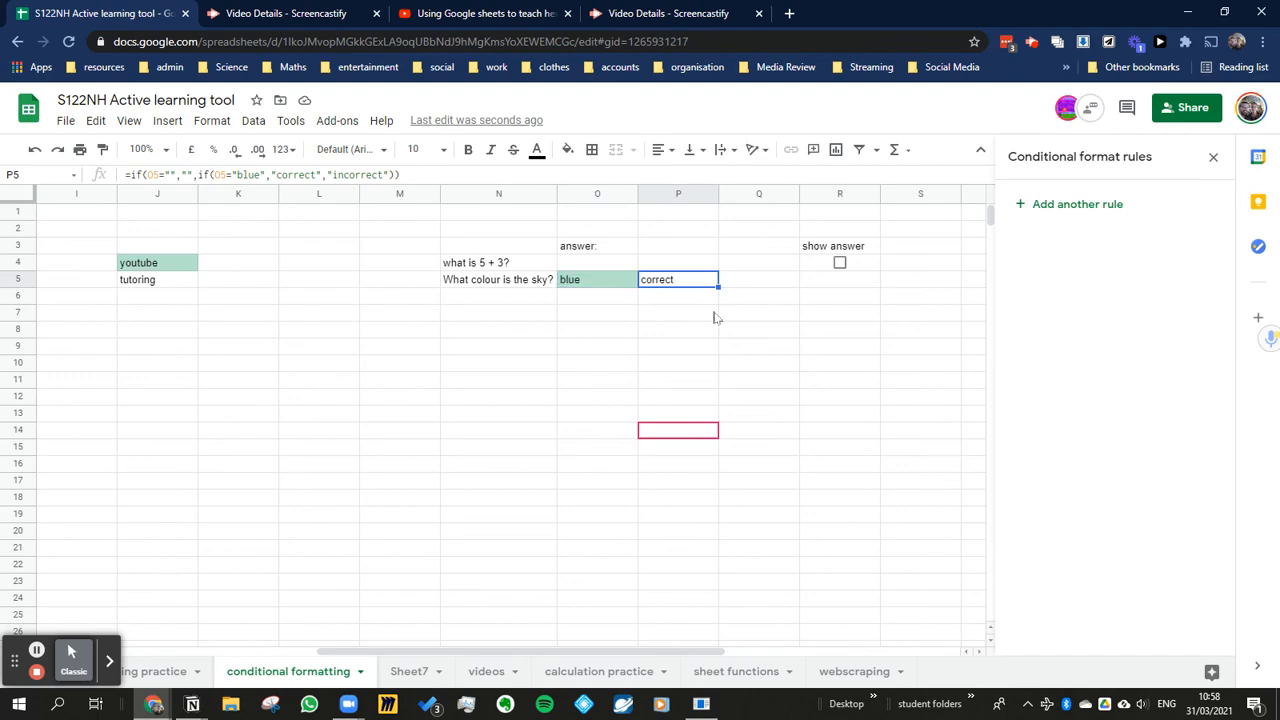